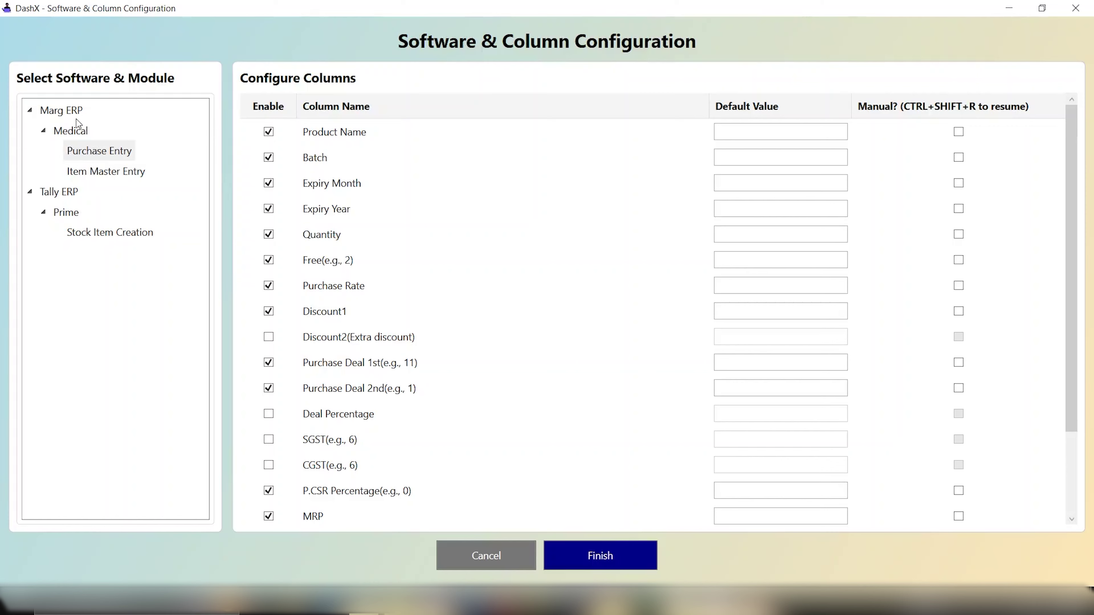
Compare the column lists of Marg ERP's Purchase Entry and Item Master Entry modules, leaving Purchase Entry selected.
left_click(95, 153)
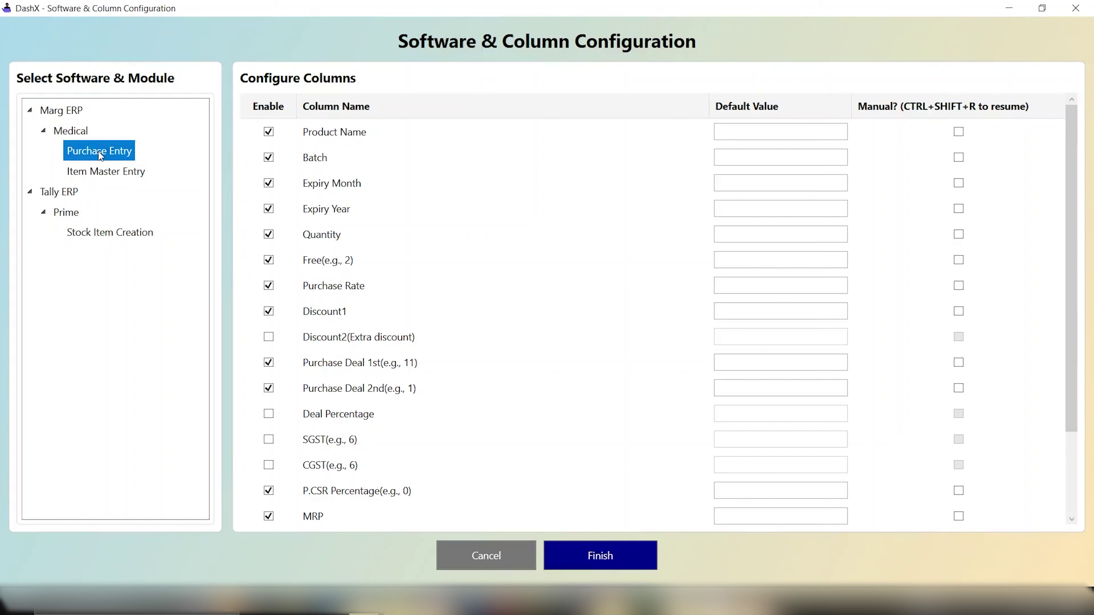
left_click(112, 172)
left_click(113, 152)
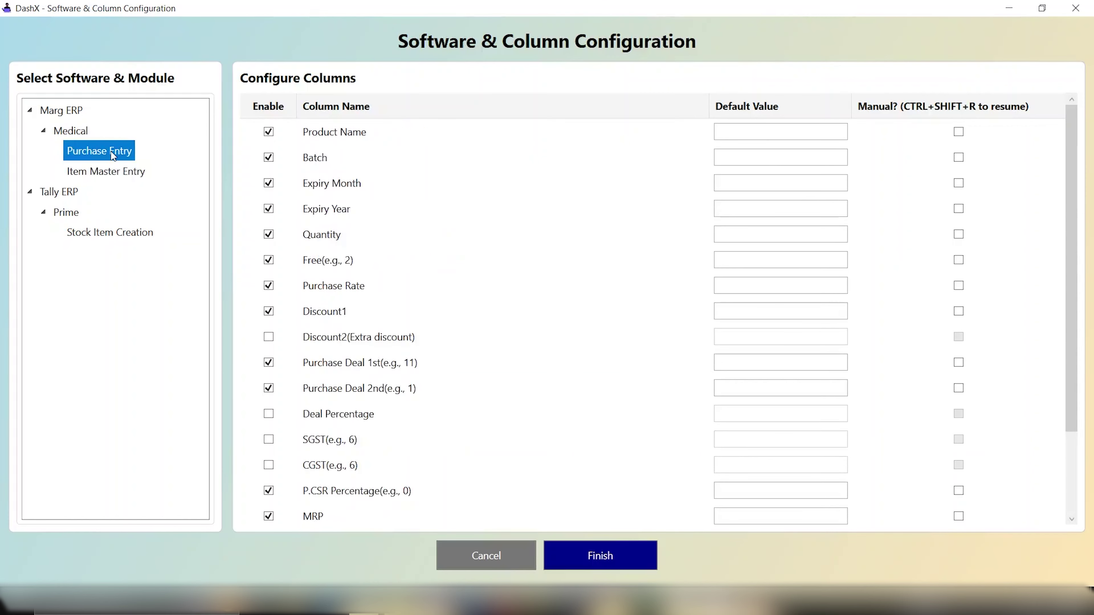
left_click(121, 173)
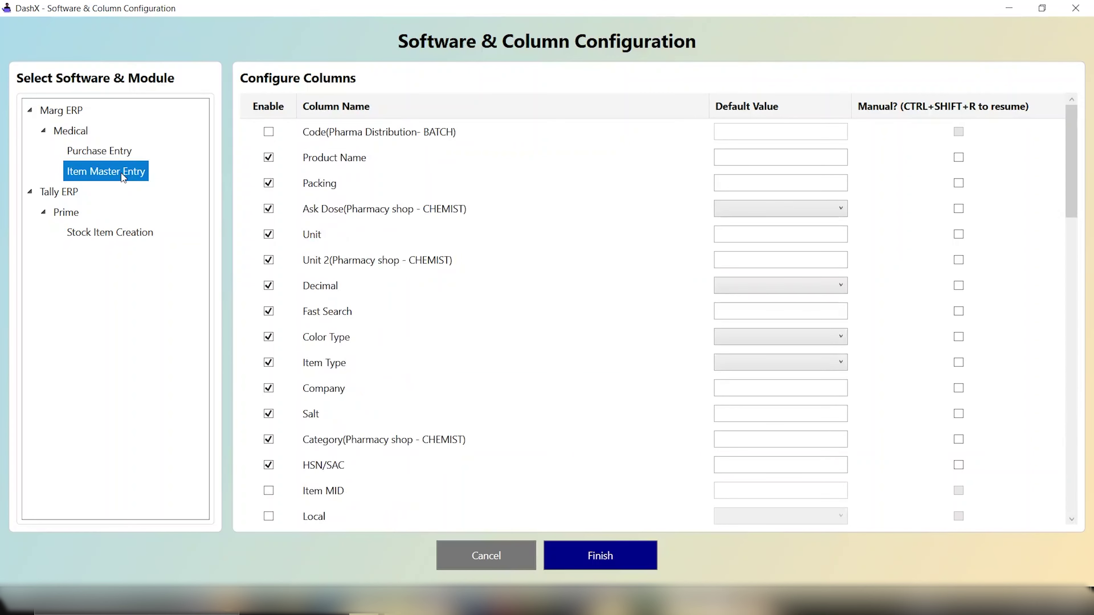
left_click(130, 153)
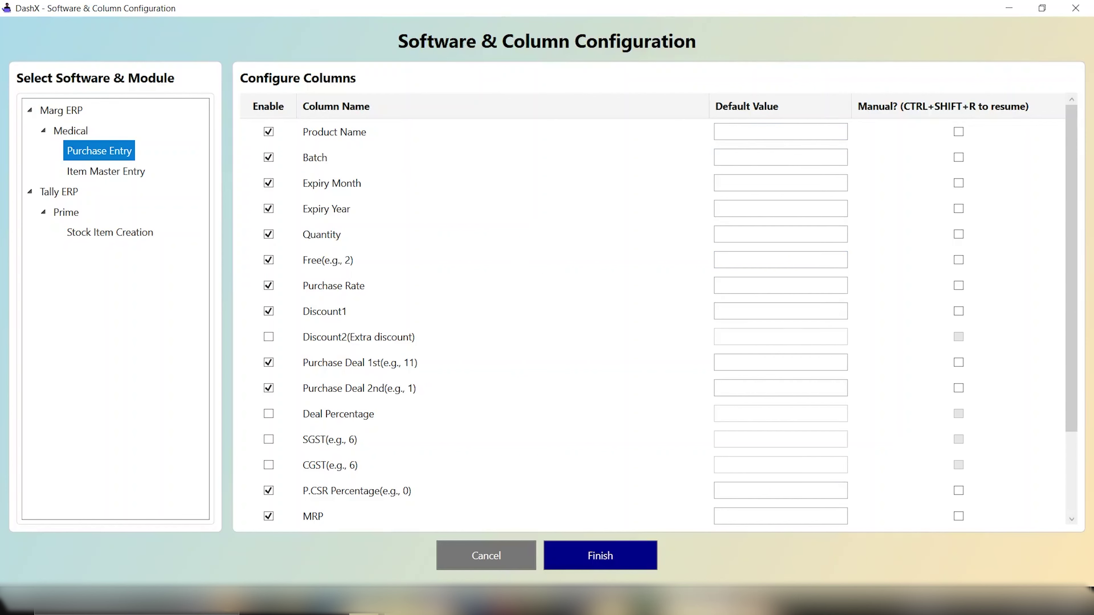
Switch to Marg ERP and add ACCECLOWOC P TAB 10'S as the first product of the purchase entry.
left_click(683, 534)
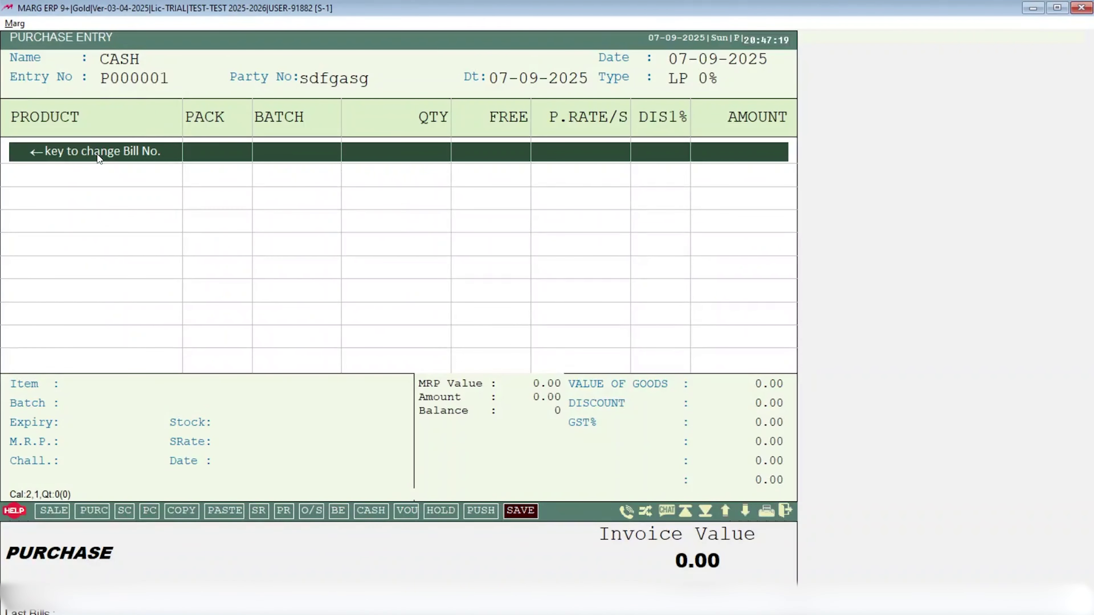
key("Return")
key("Escape")
key("Return")
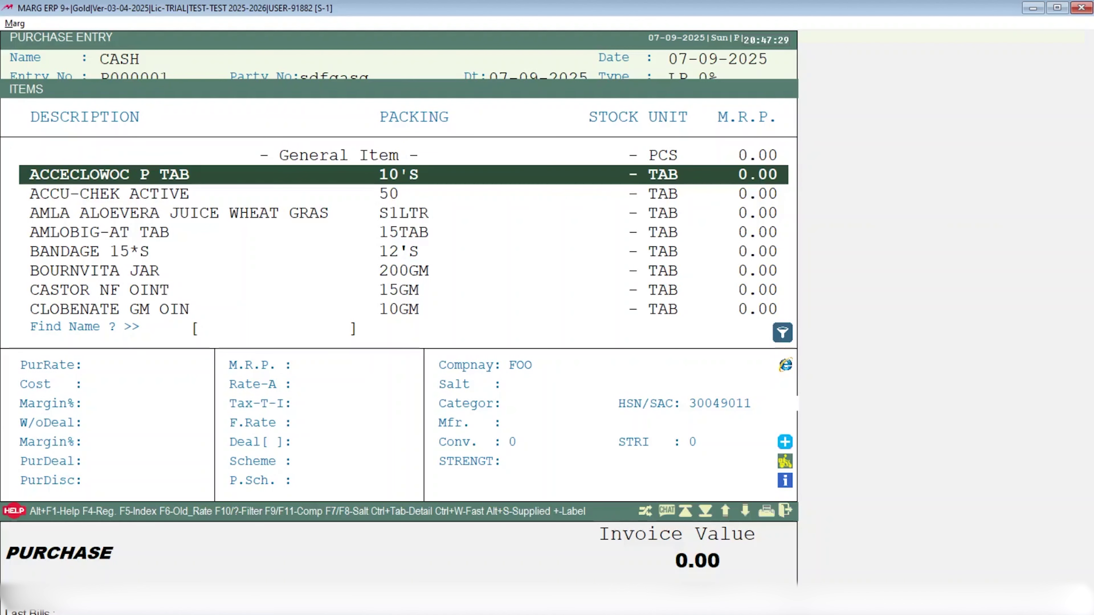
key("Return")
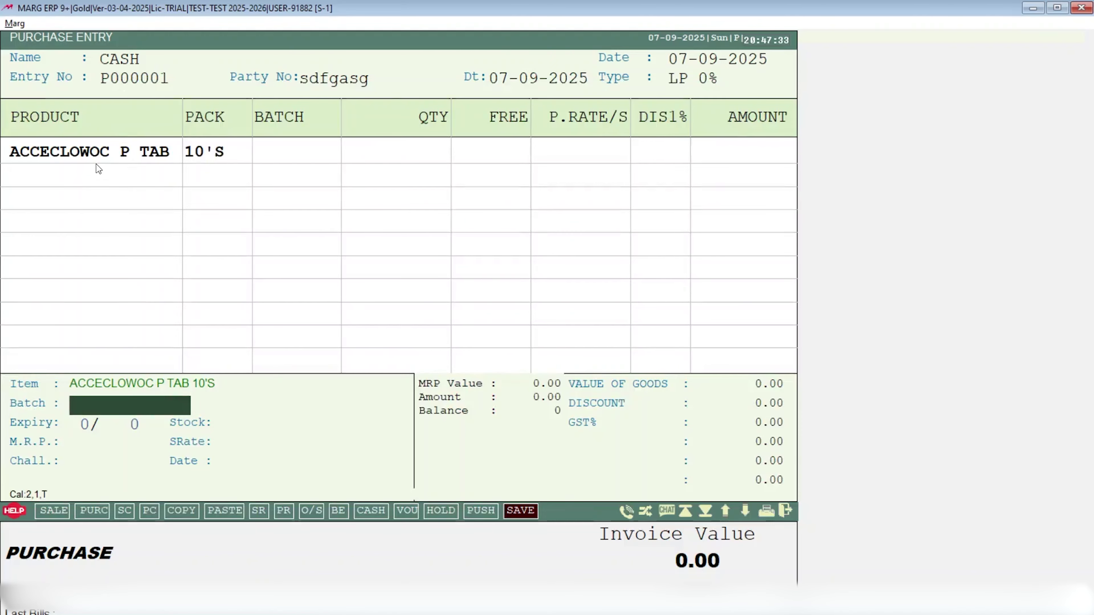
Enter batch B0001 with expiry February 2026 for the product in Marg ERP, checking the field order against the DashX column list.
left_click(1034, 8)
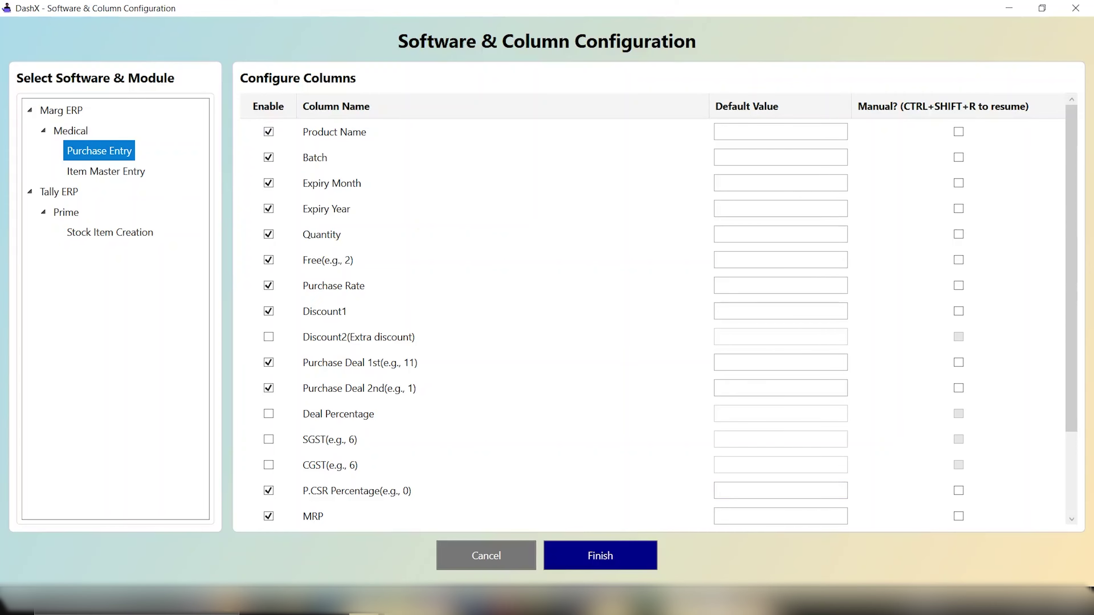
left_click(672, 604)
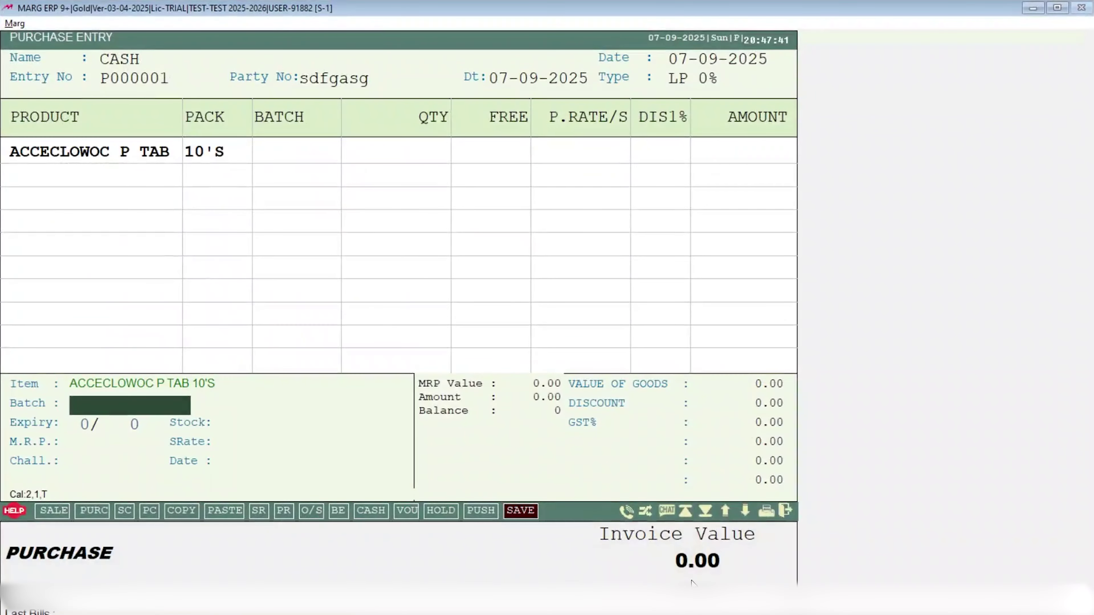
type("B0001")
left_click(1033, 8)
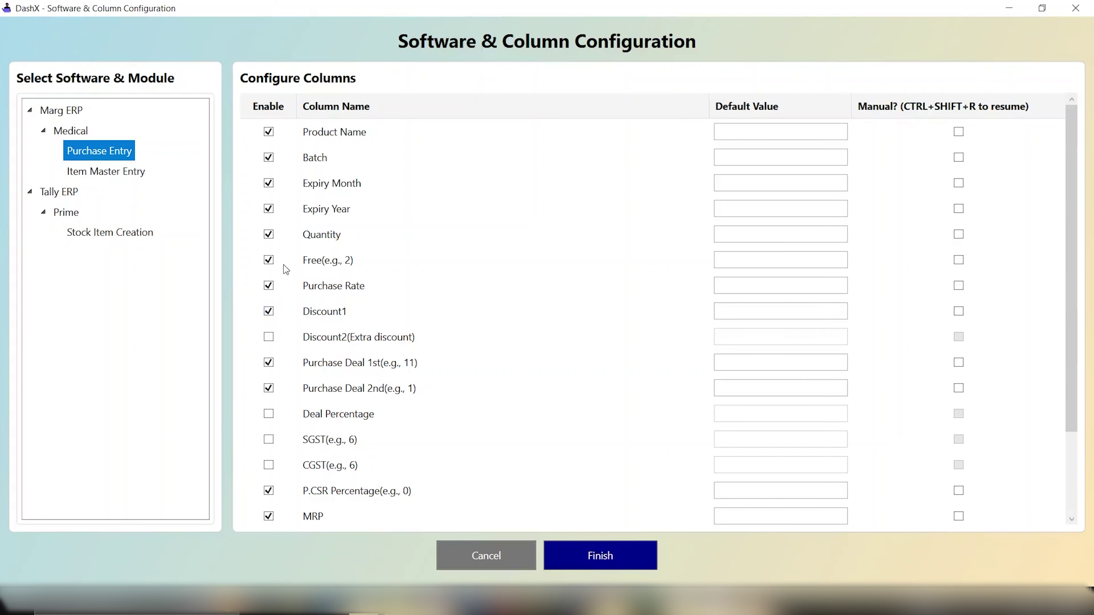
left_click(1002, 10)
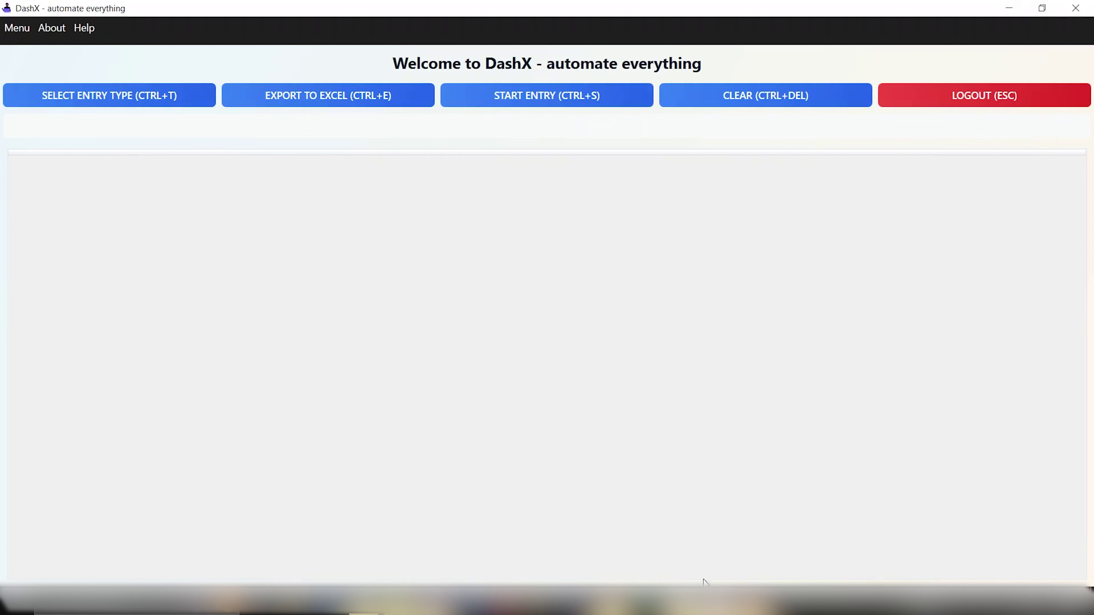
left_click(717, 601)
left_click(775, 560)
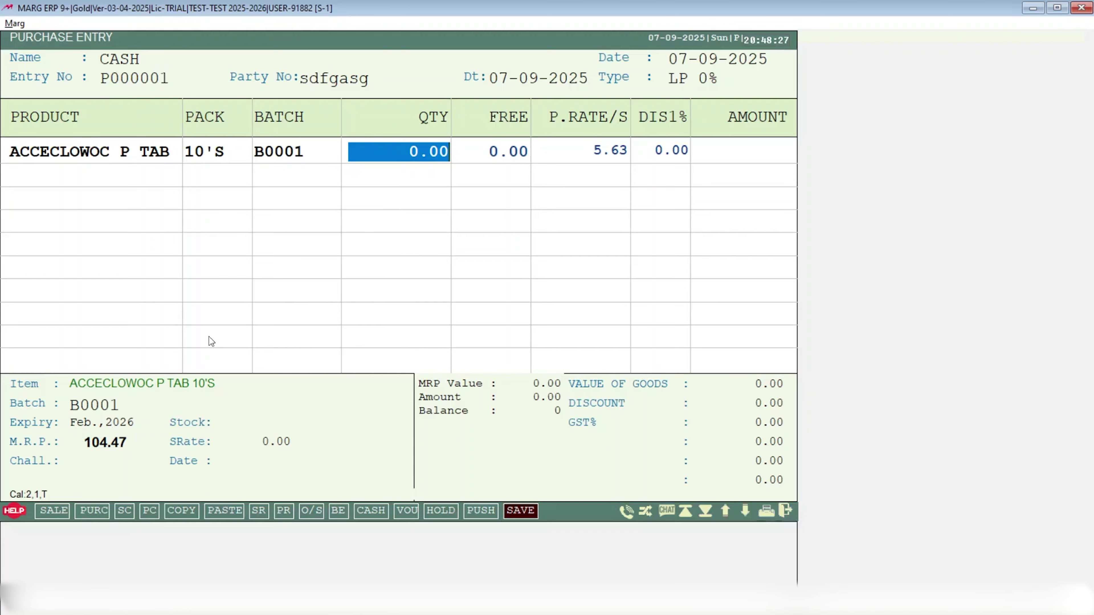
Check the DashX columns again, set the product's quantity to 1 in Marg ERP, and accept the default free quantity, purchase rate and discount.
left_click(1032, 7)
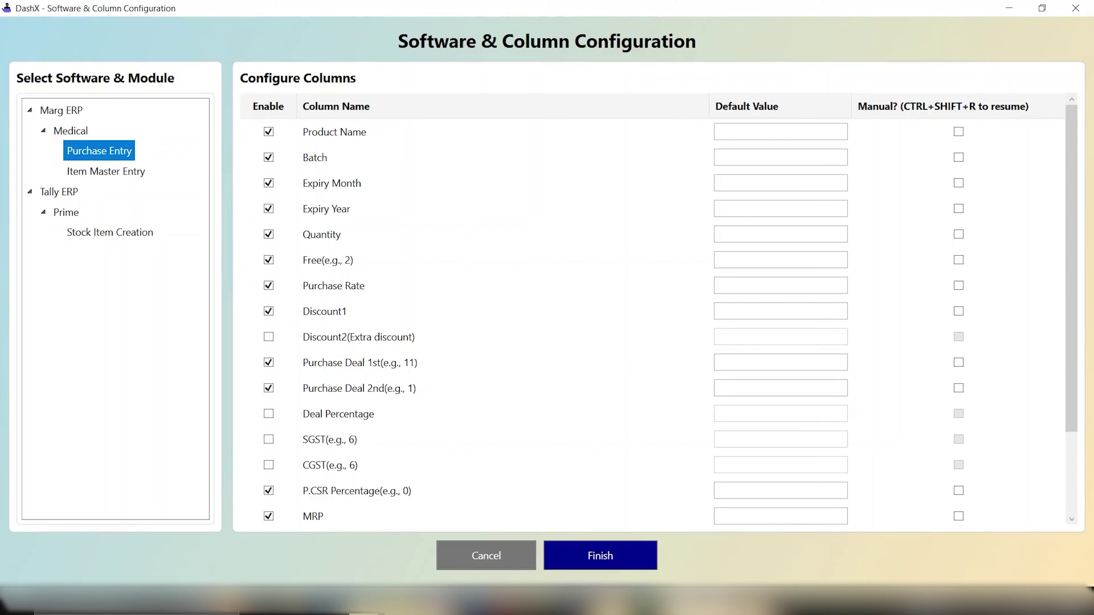
left_click(698, 601)
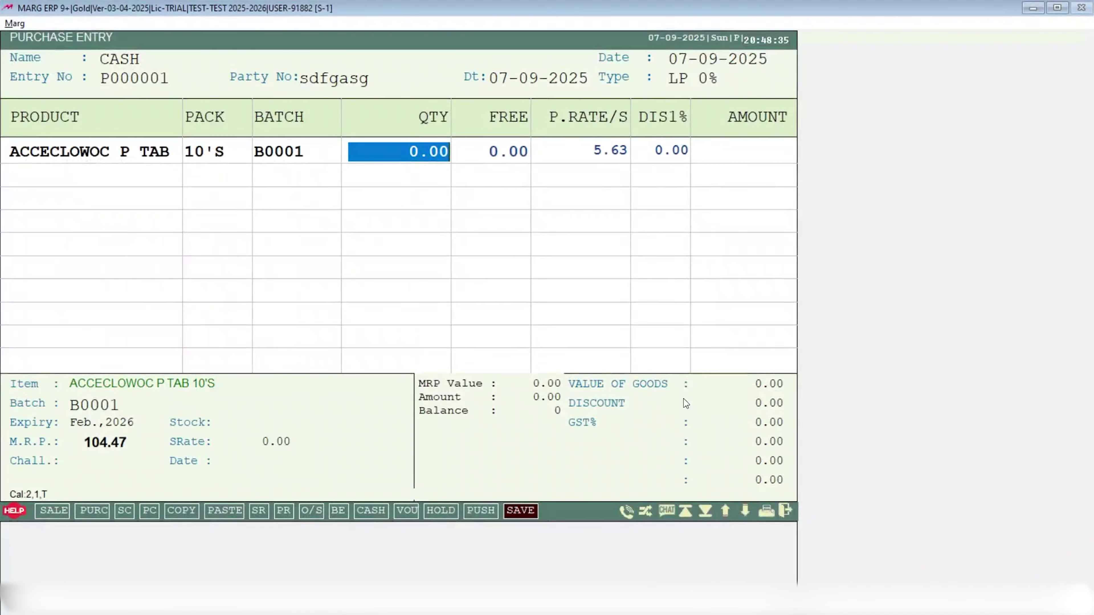
type("1        .")
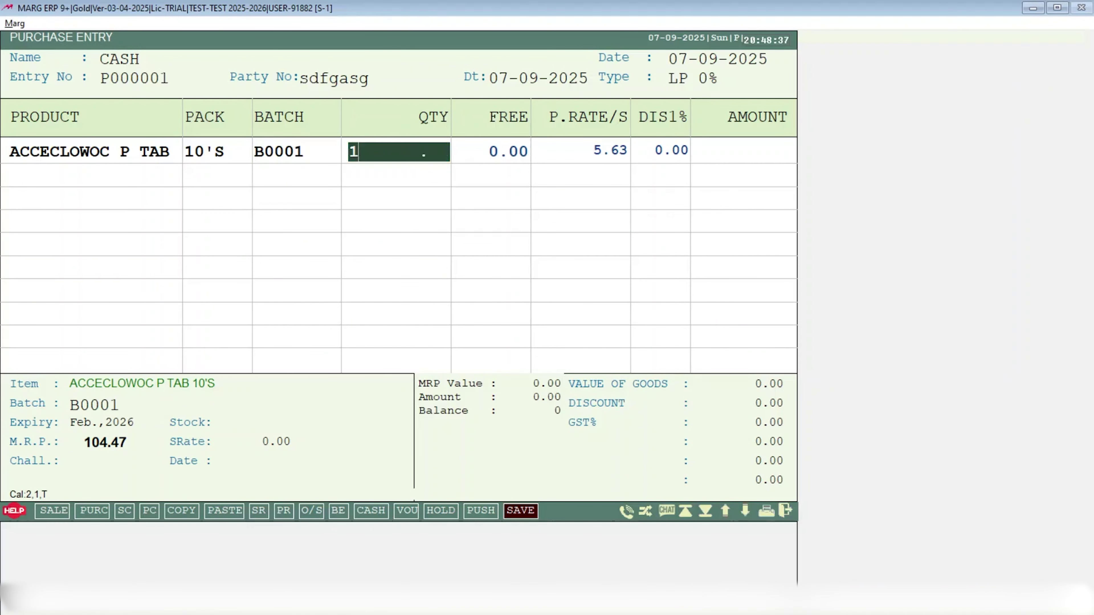
key("Return")
key("Return")
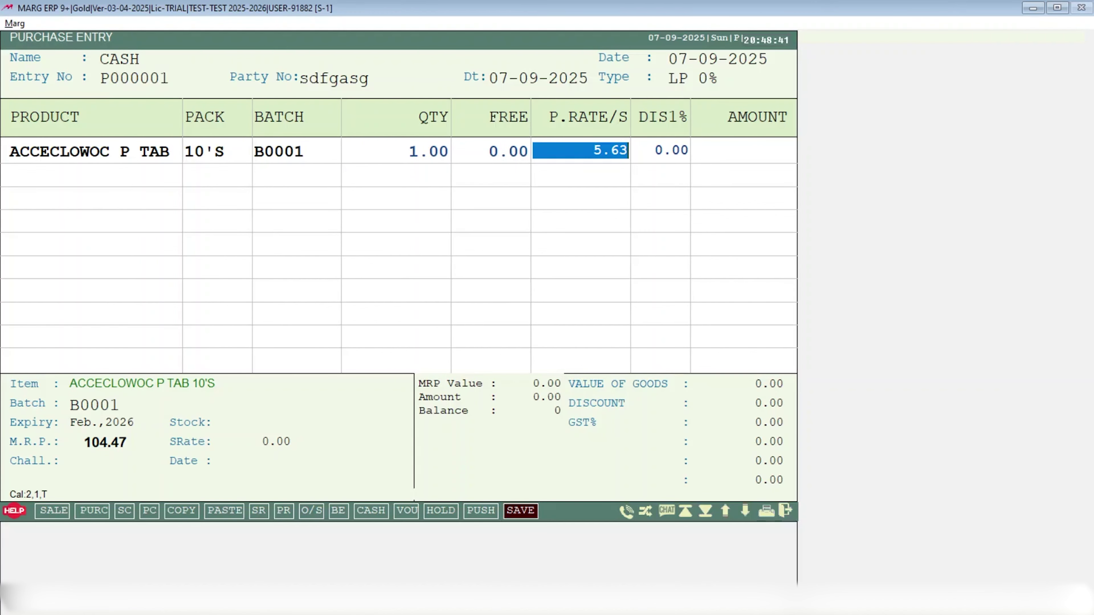
key("Return")
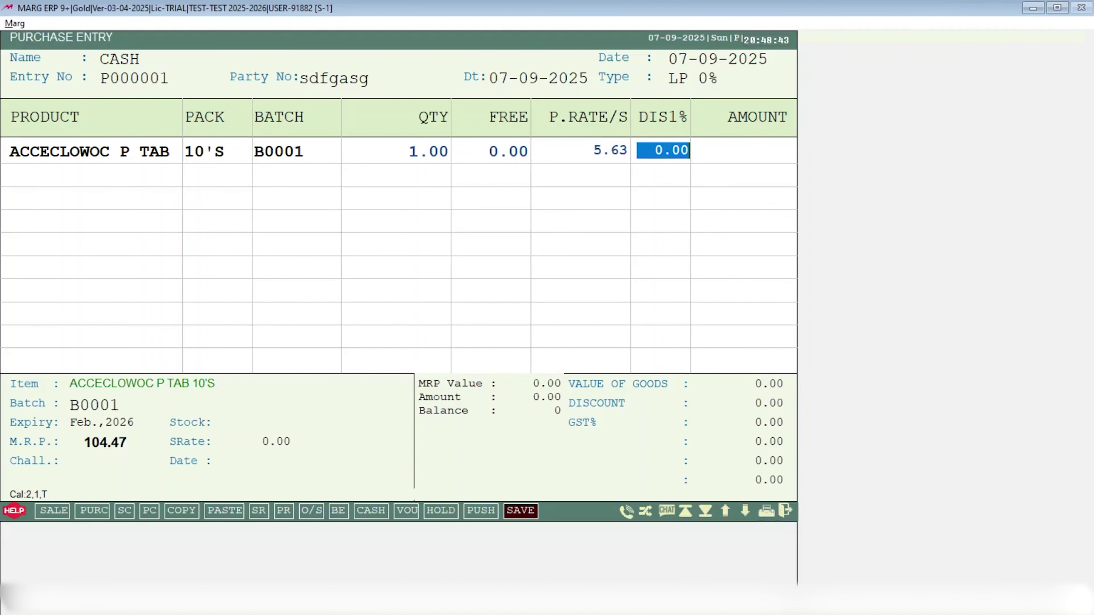
key("Return")
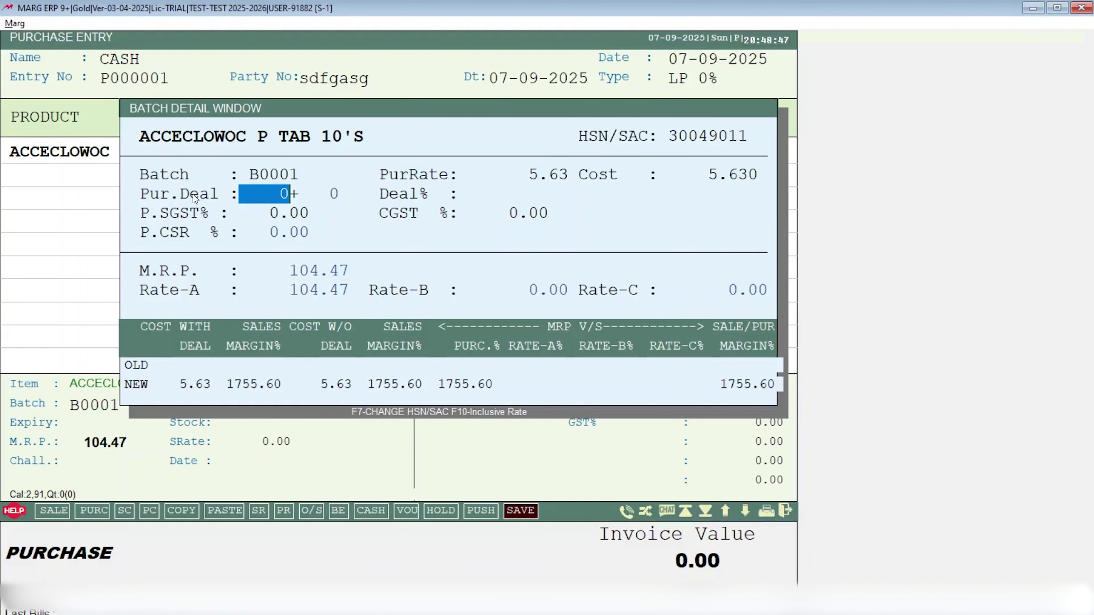
Examine the two purchase deal fields and the P.CSR % field in the batch details, comparing them with the DashX column list.
left_click(278, 194)
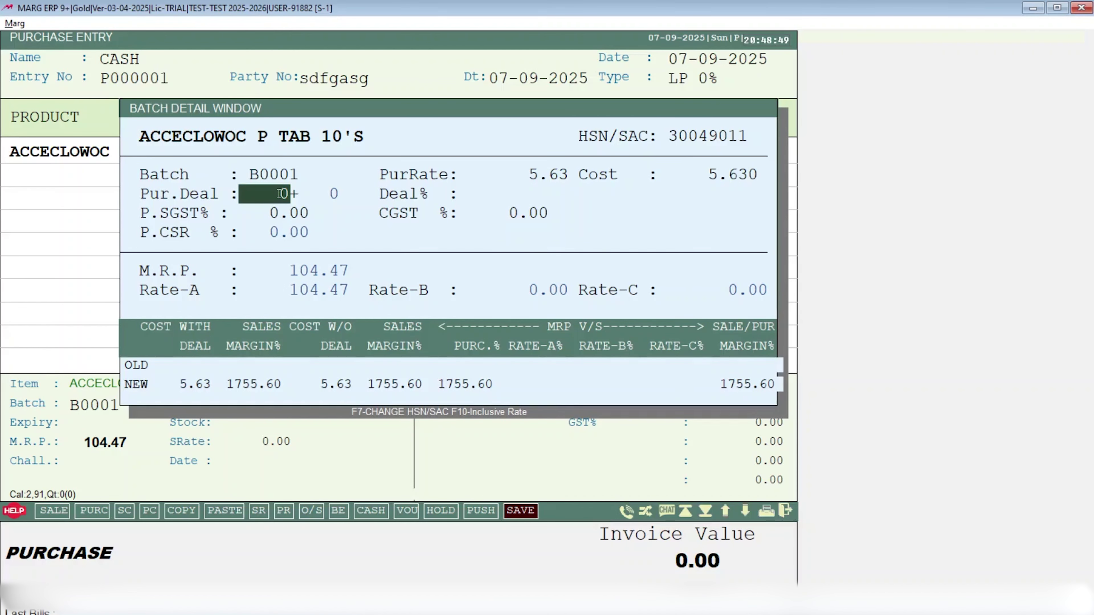
key("Return")
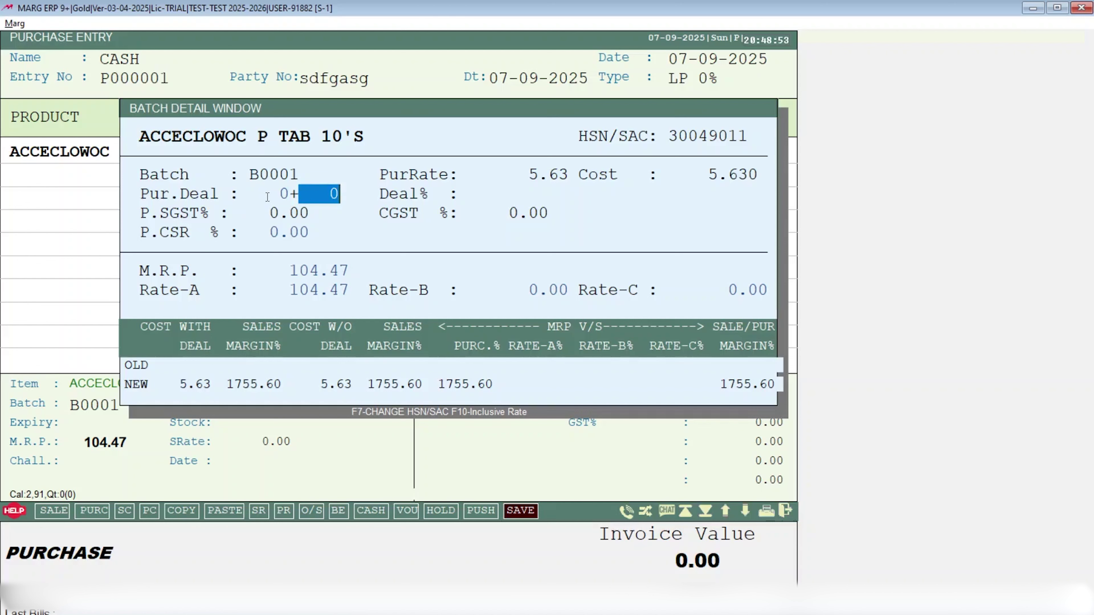
left_click(284, 193)
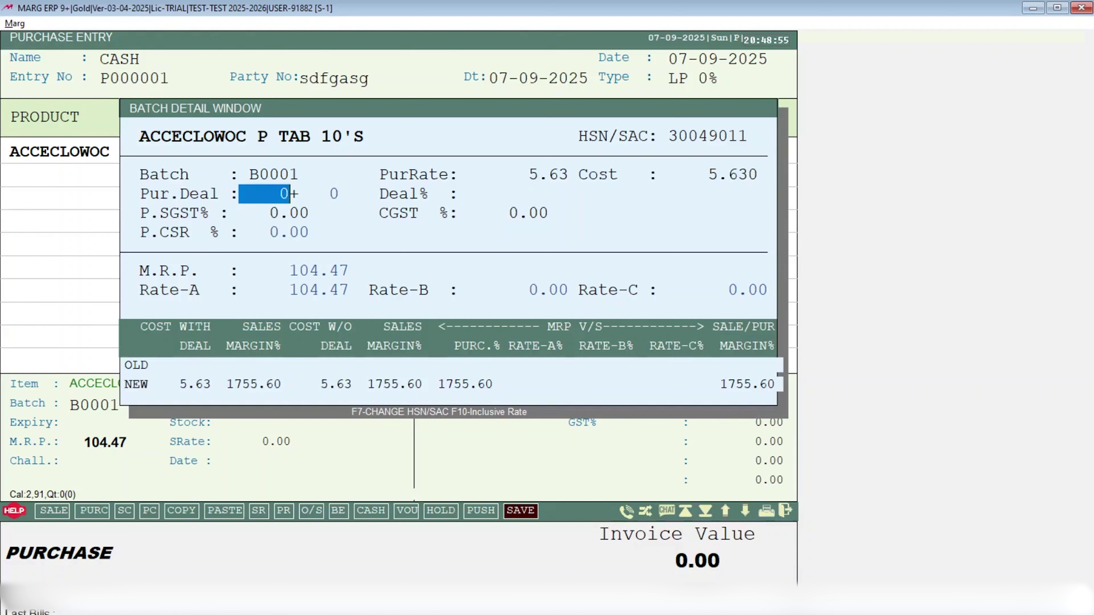
key("Return")
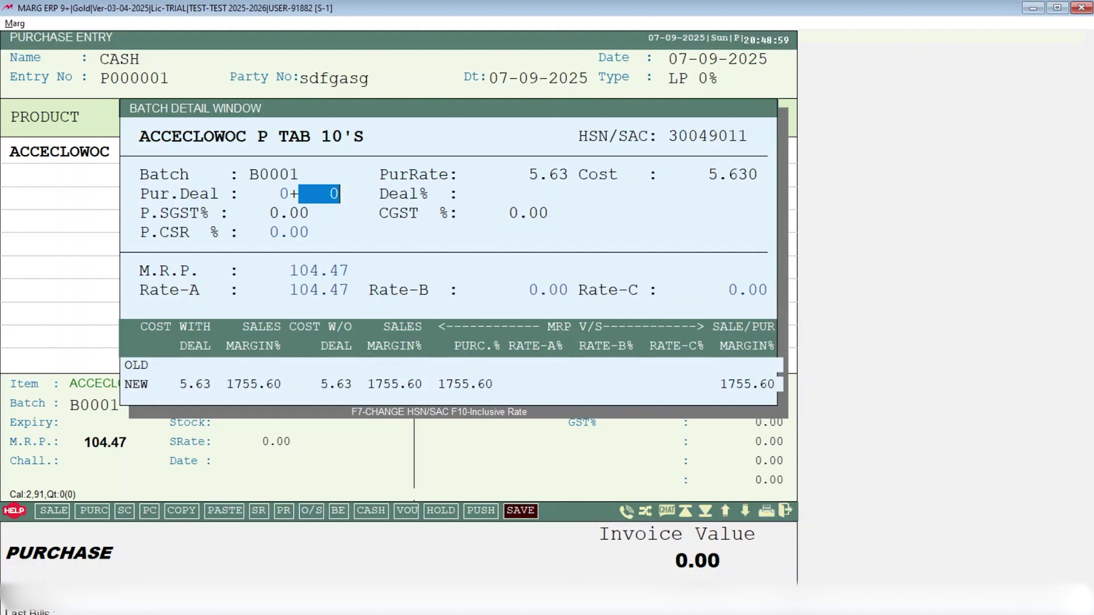
key("Return")
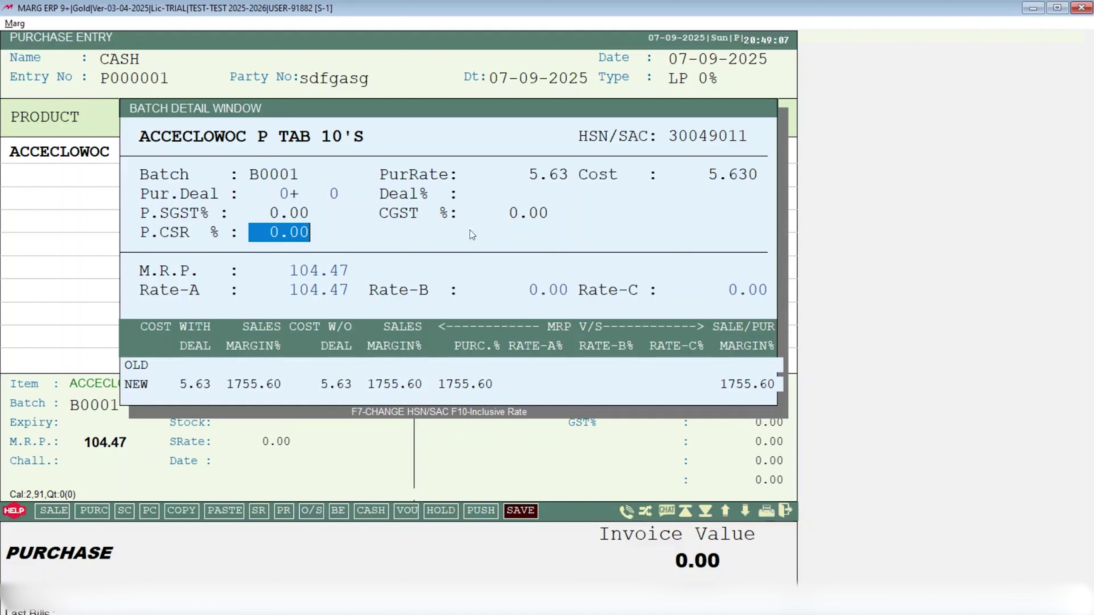
left_click(271, 193)
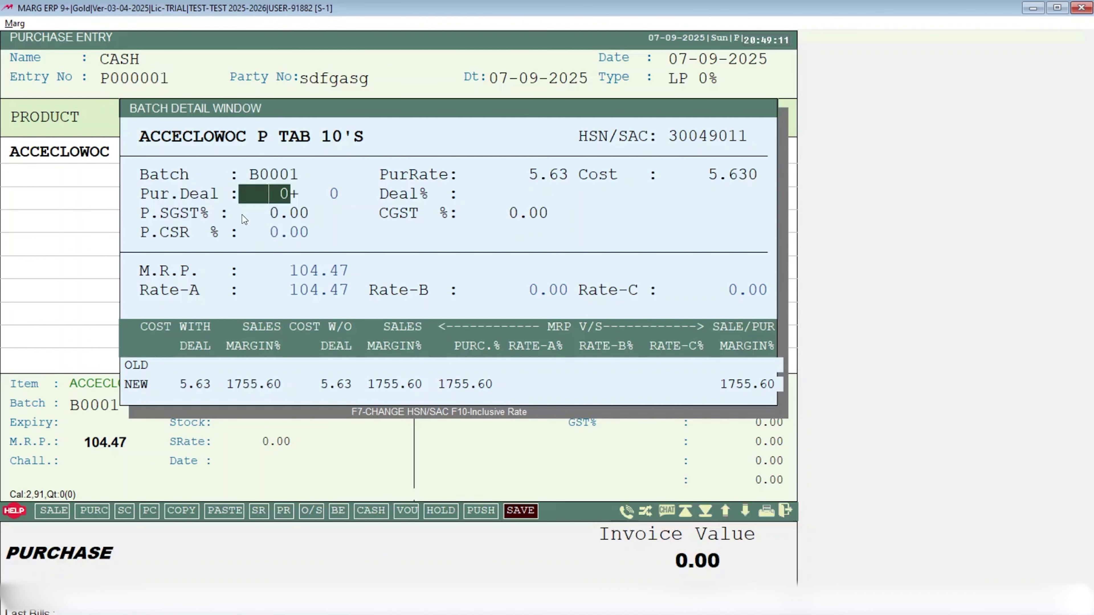
left_click(1031, 7)
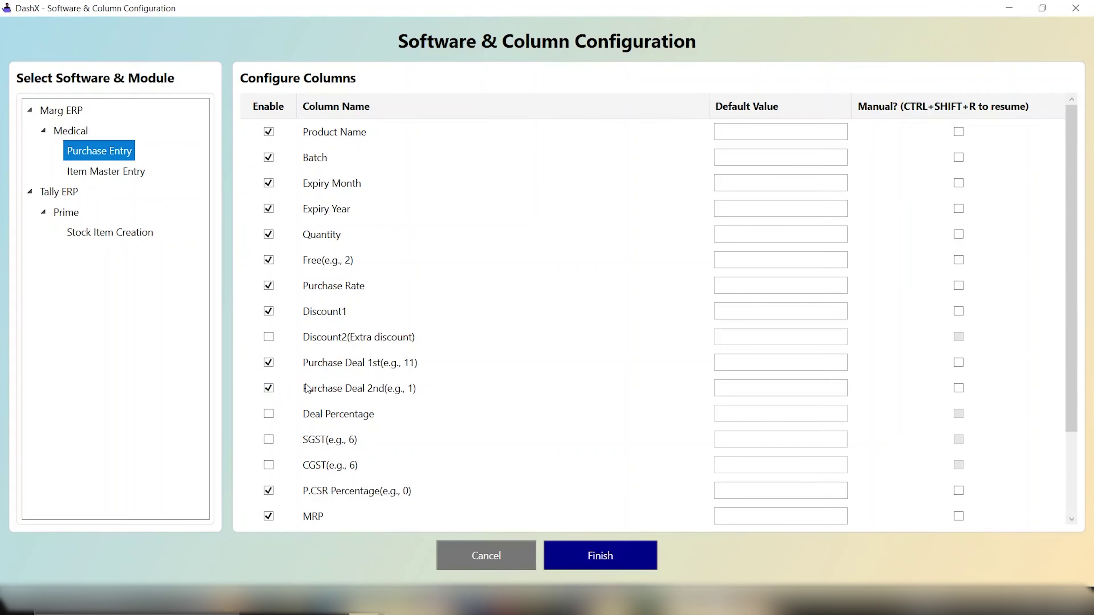
Return to Marg ERP and accept the default deal, P.CSR %, M.R.P. and Rate-A to Rate-C values to complete the product line.
left_click(665, 608)
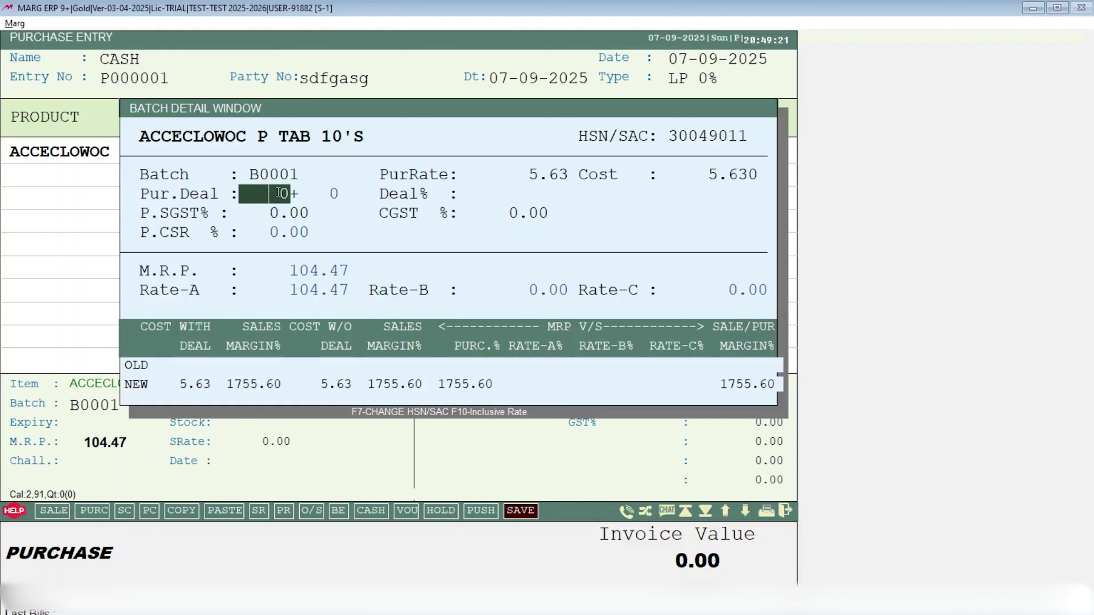
key("Return")
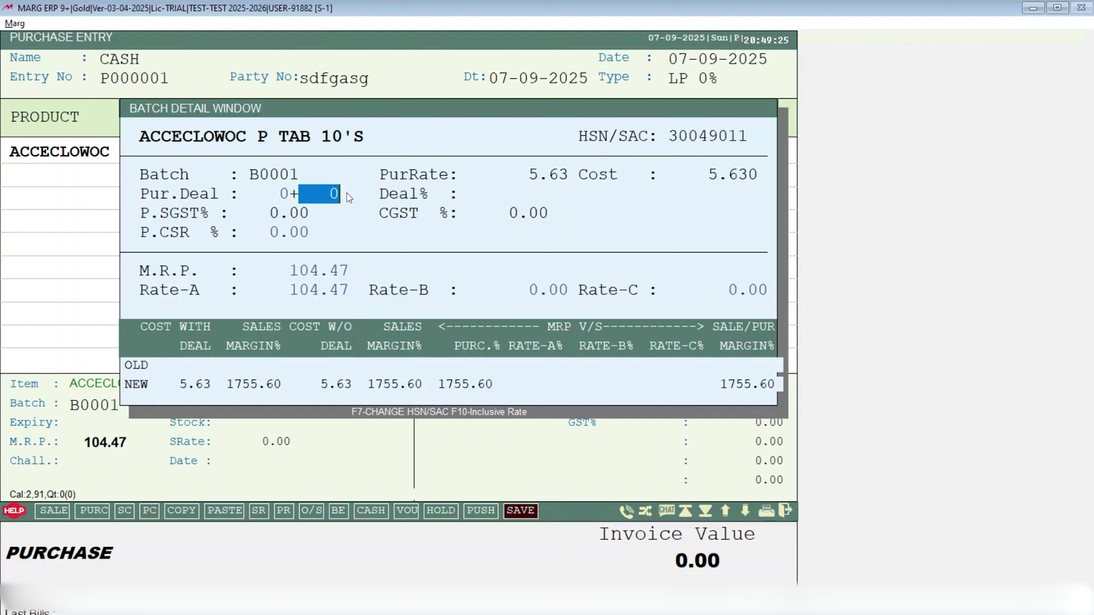
key("Return")
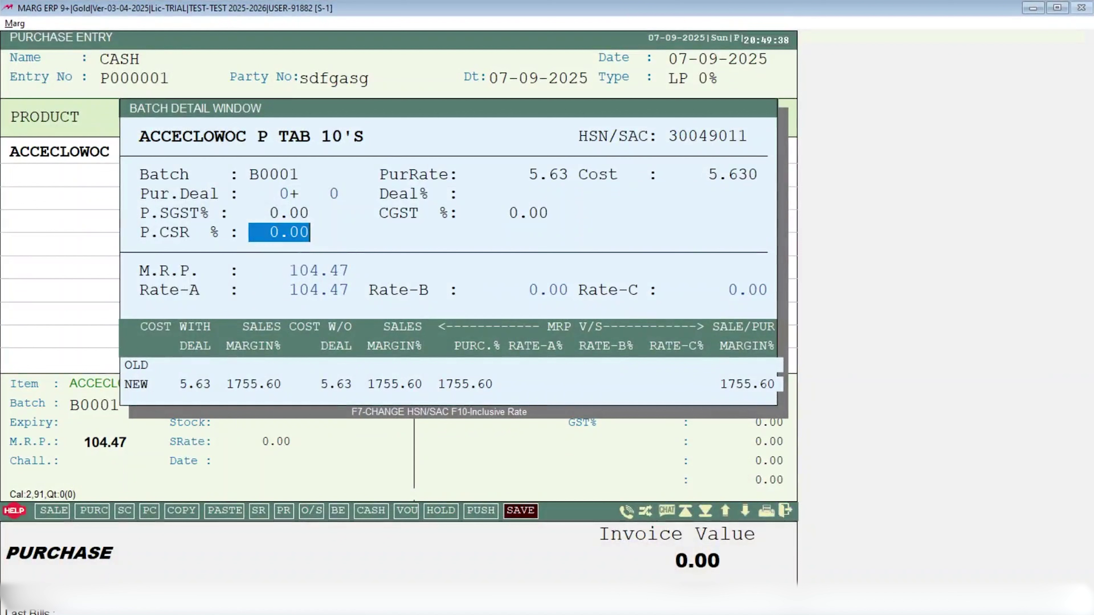
key("Return")
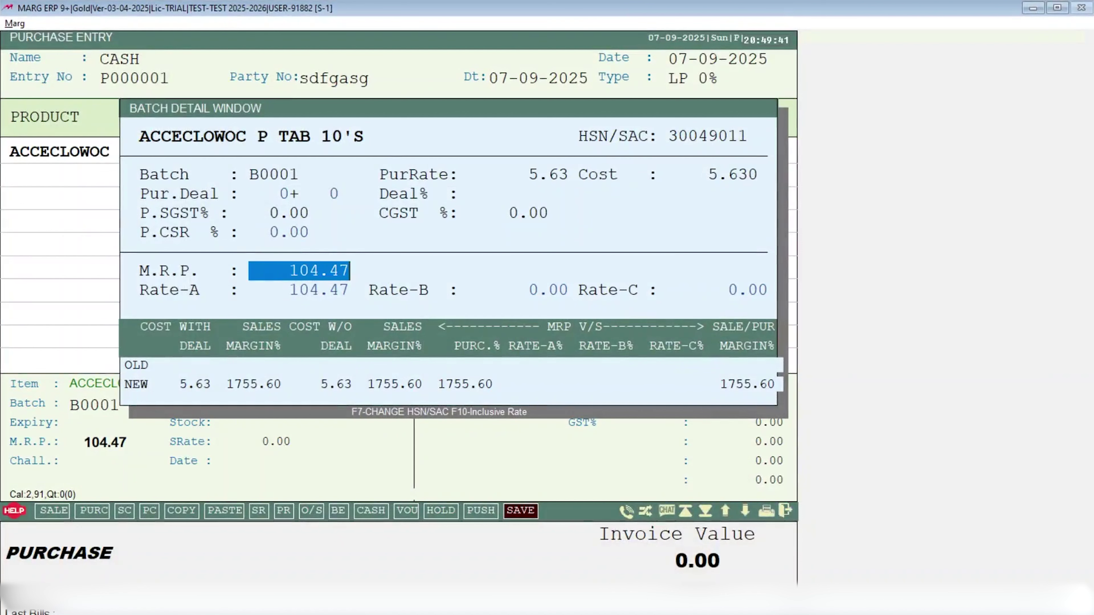
key("Return")
key("Return")
key("Return")
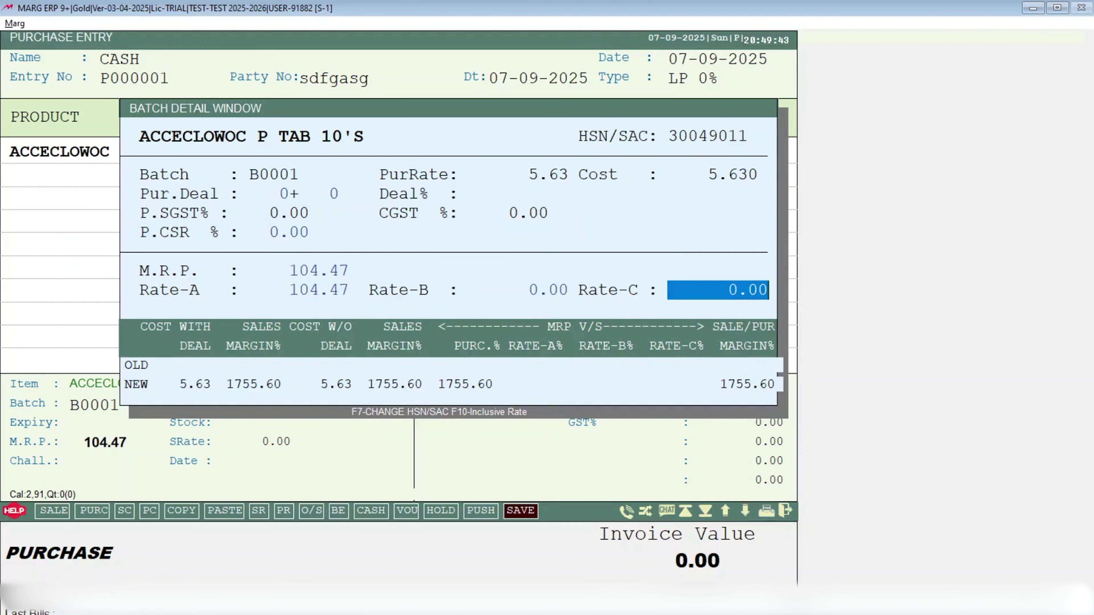
key("Return")
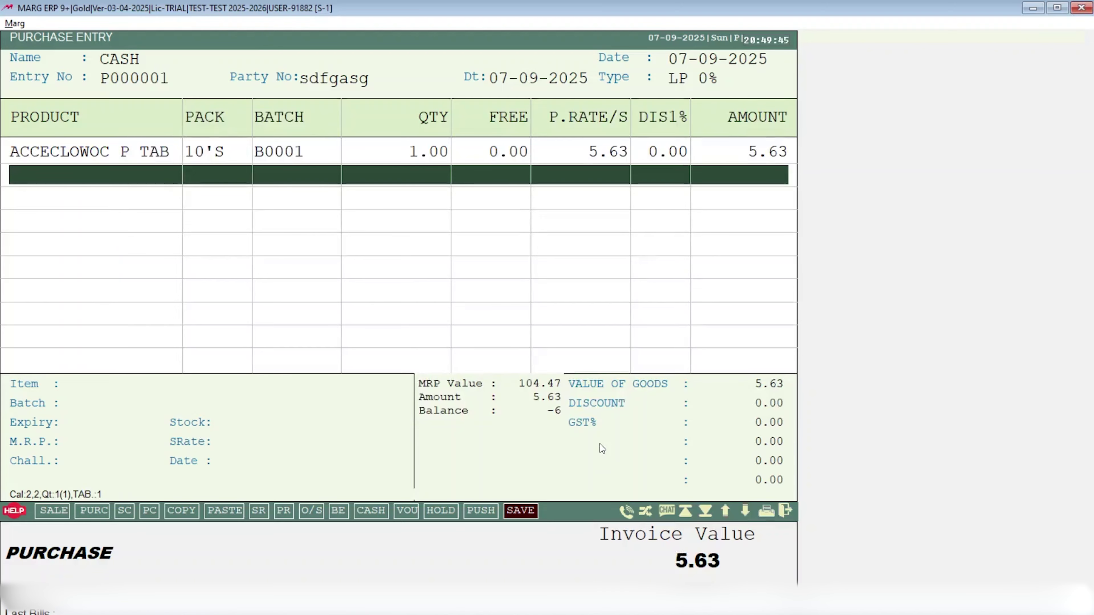
Switch to the DashX column configuration and disable the RATE-A, RATE-B, RATE-C and Conv.STP columns for Purchase Entry.
left_click(1032, 7)
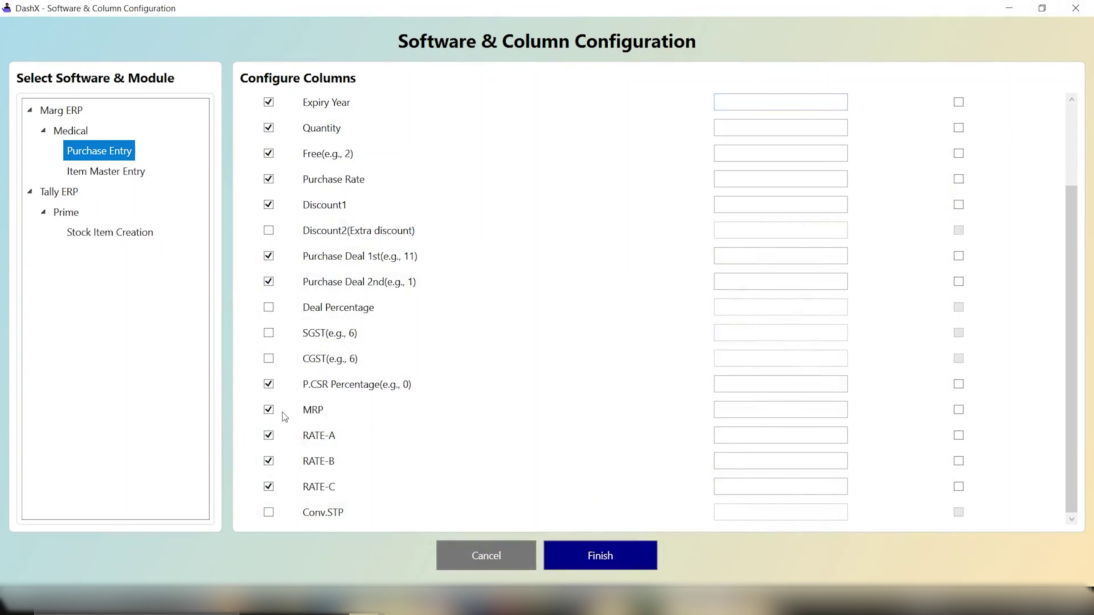
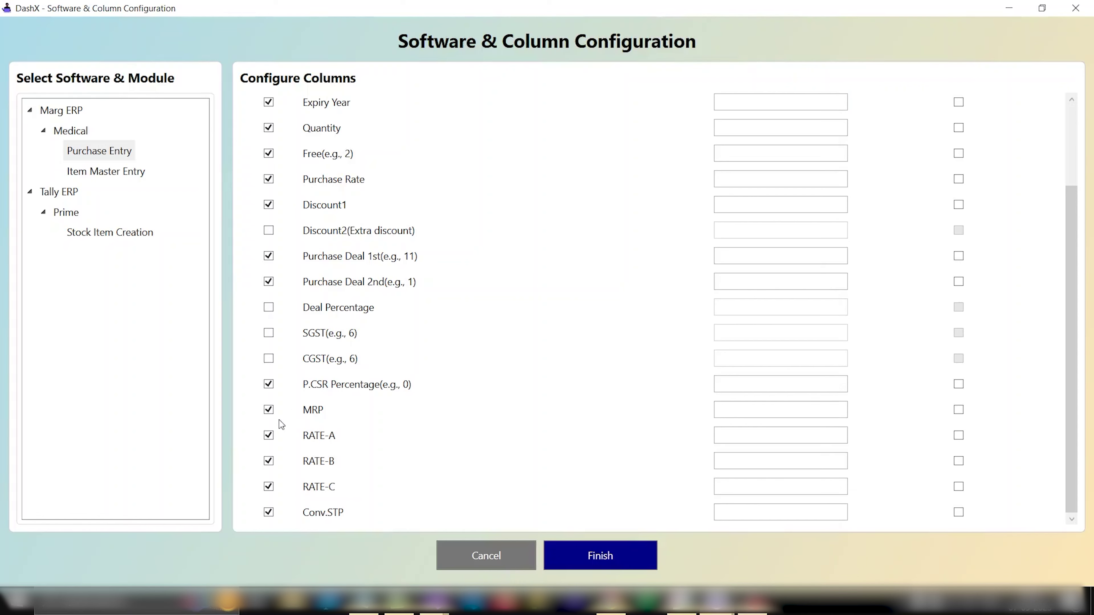
left_click(269, 435)
left_click(268, 461)
left_click(268, 487)
left_click(268, 512)
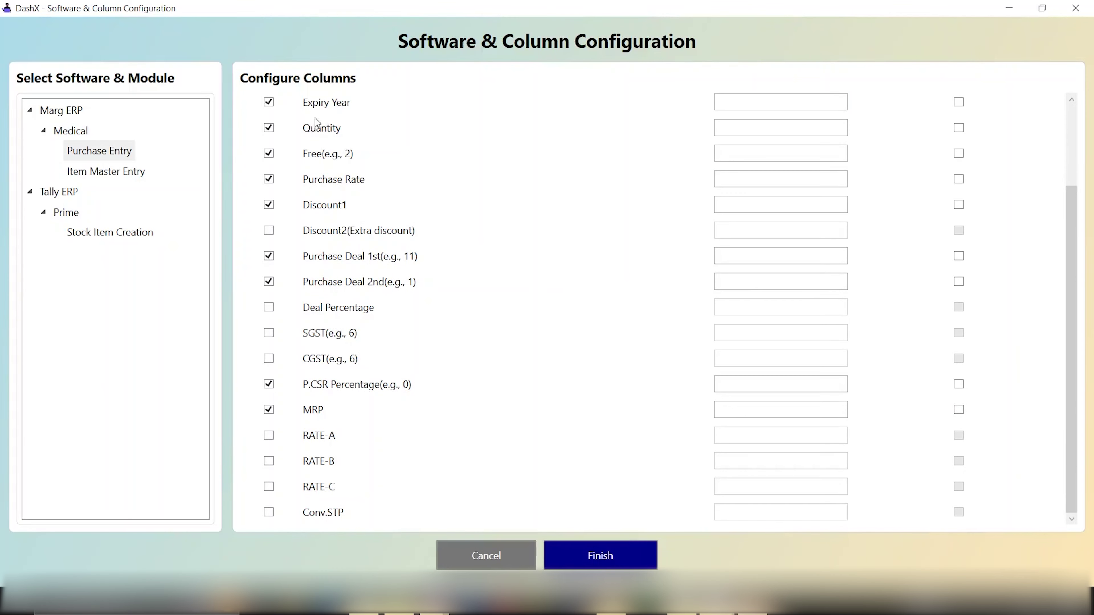
scroll(329, 161, "up", 1)
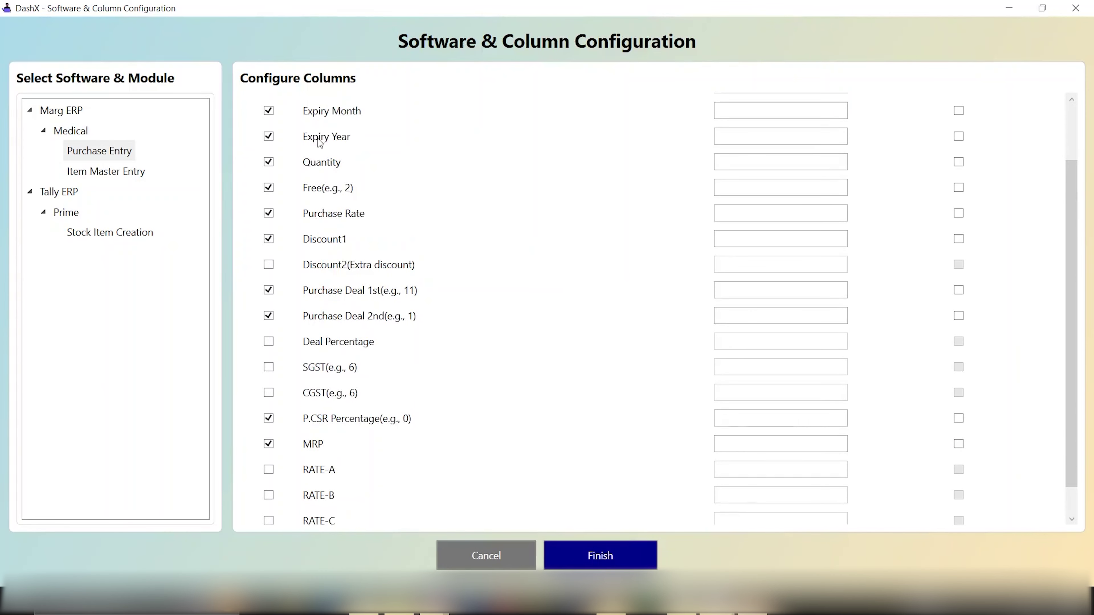
Switch to Marg ERP and check which of the M.R.P. and Rate-A to Rate-C fields the batch details ask for.
scroll(314, 142, "up", 3)
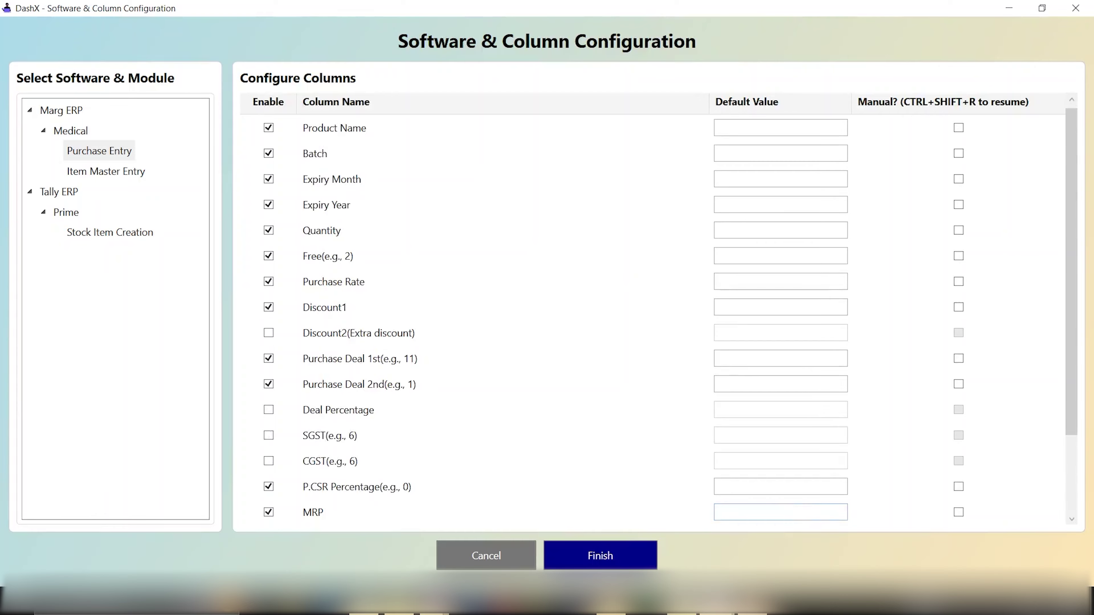
left_click(671, 608)
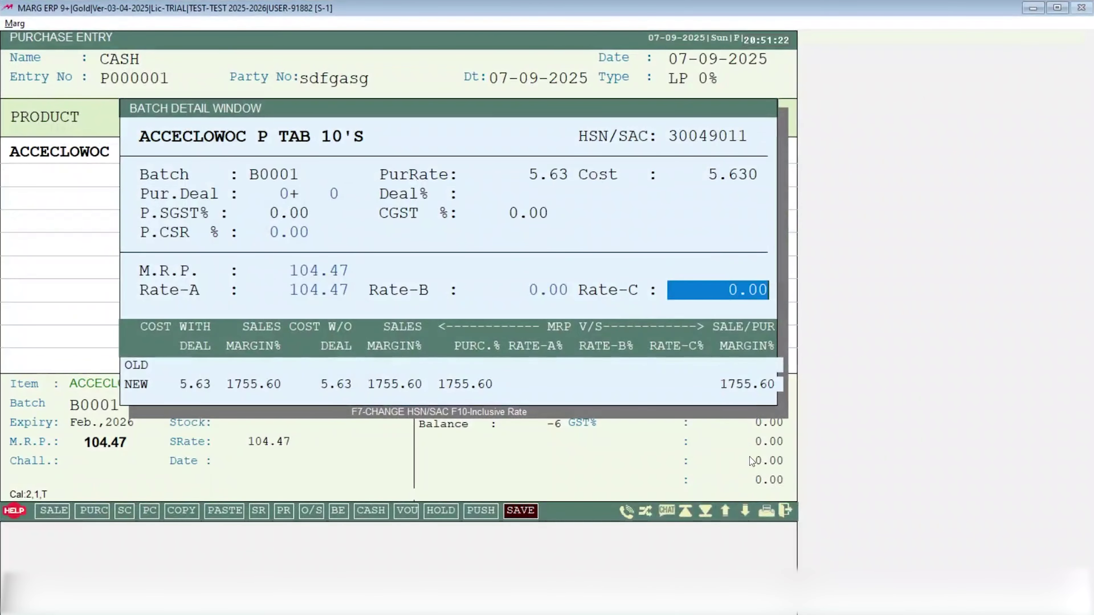
key("Up")
key("Up")
key("Up")
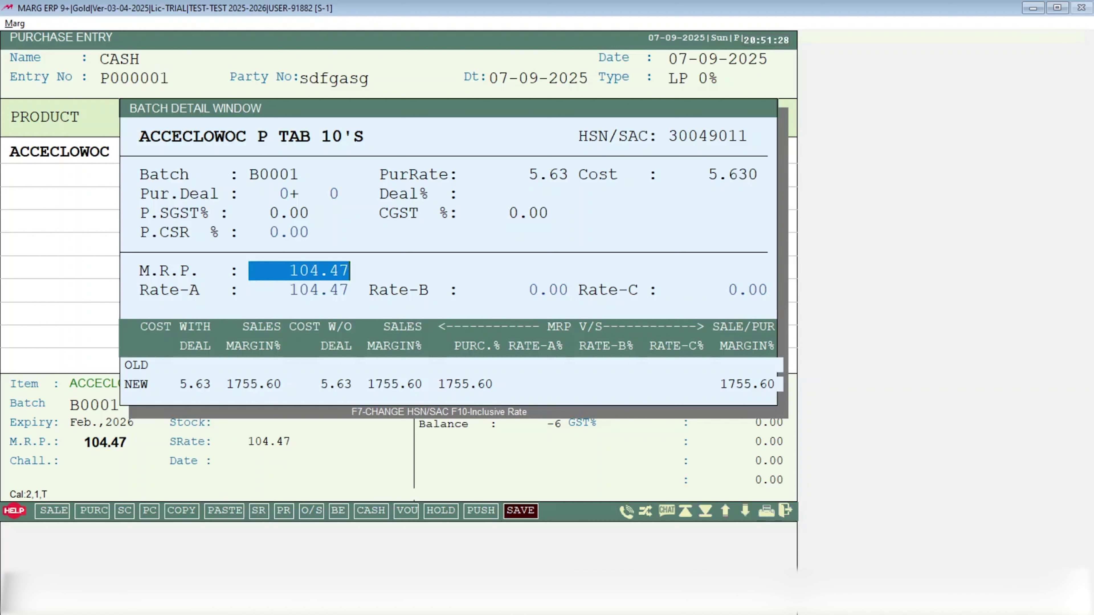
key("Return")
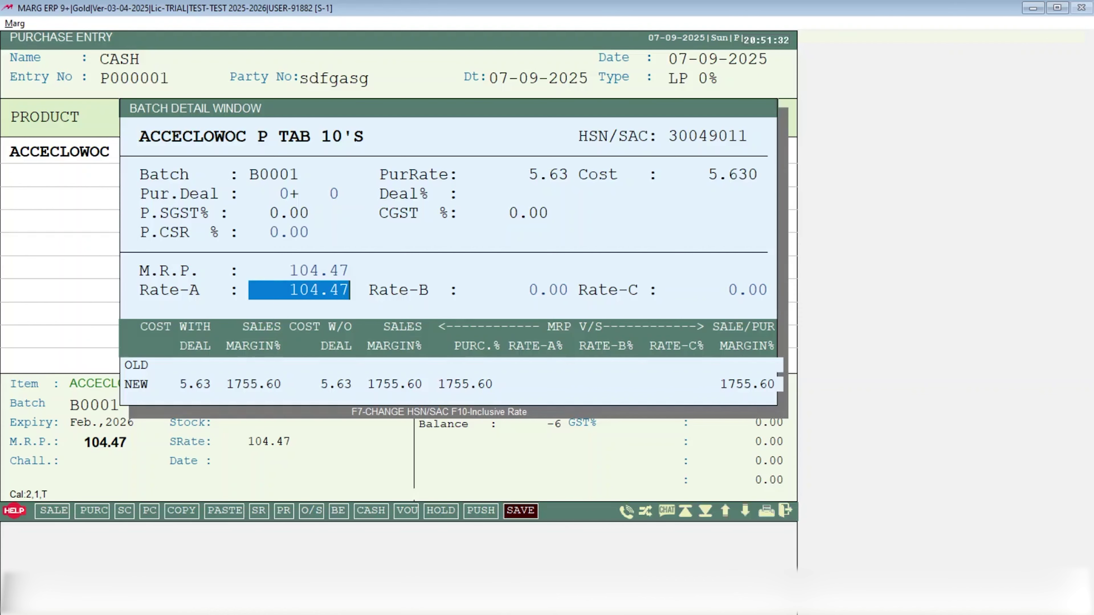
key("Return")
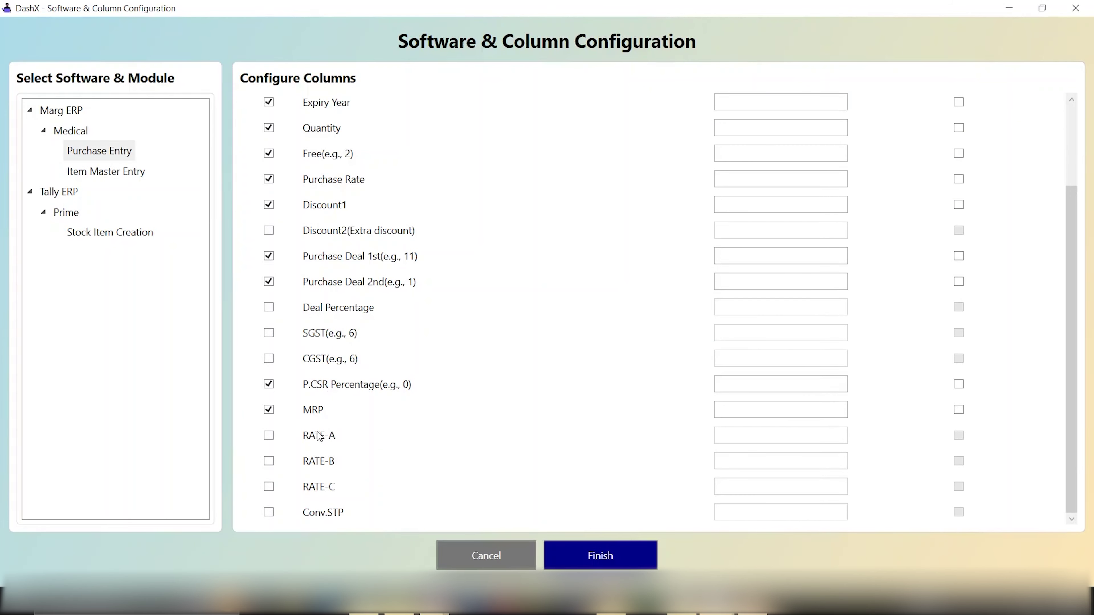
Enable the RATE-A, RATE-B and RATE-C columns for Purchase Entry in DashX.
left_click(269, 436)
left_click(269, 461)
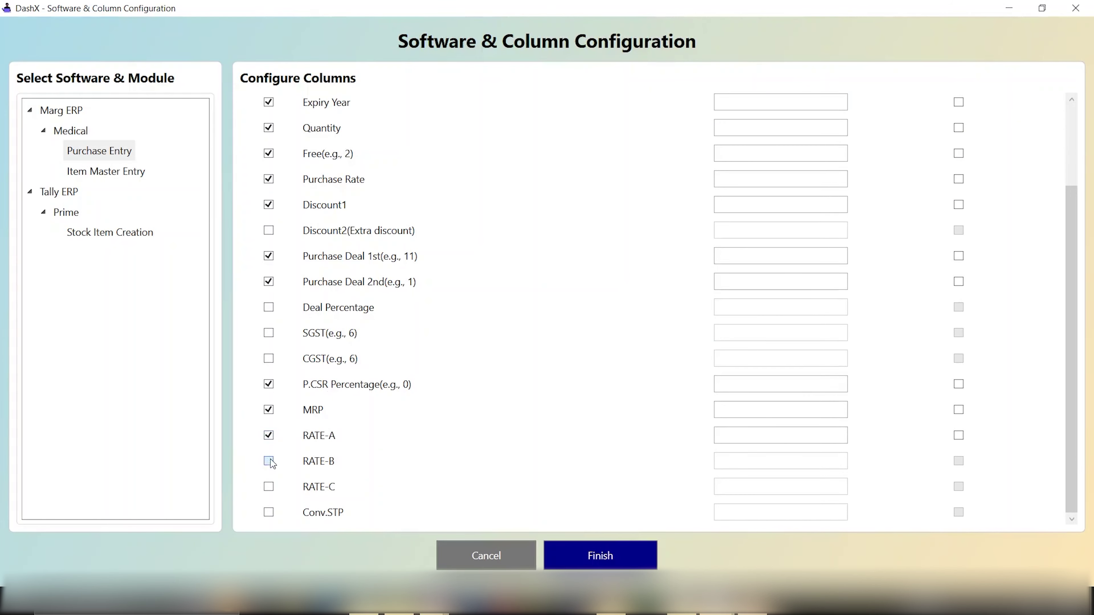
left_click(269, 487)
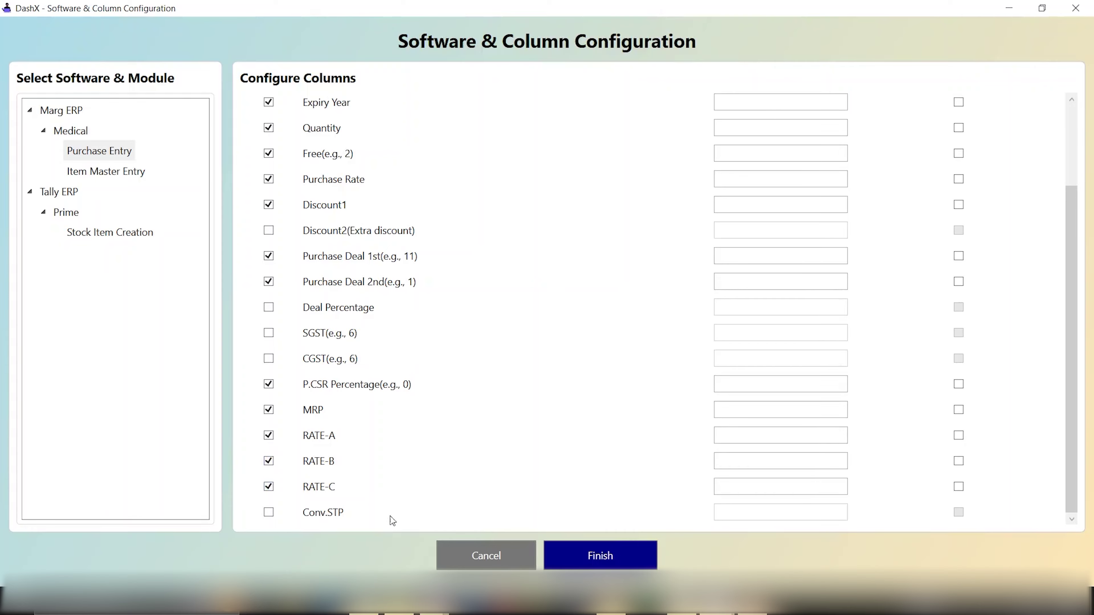
Switch to Marg ERP, reopen the ACCECLOWOC P TAB line and go through its fields as far as the discount.
left_click(707, 611)
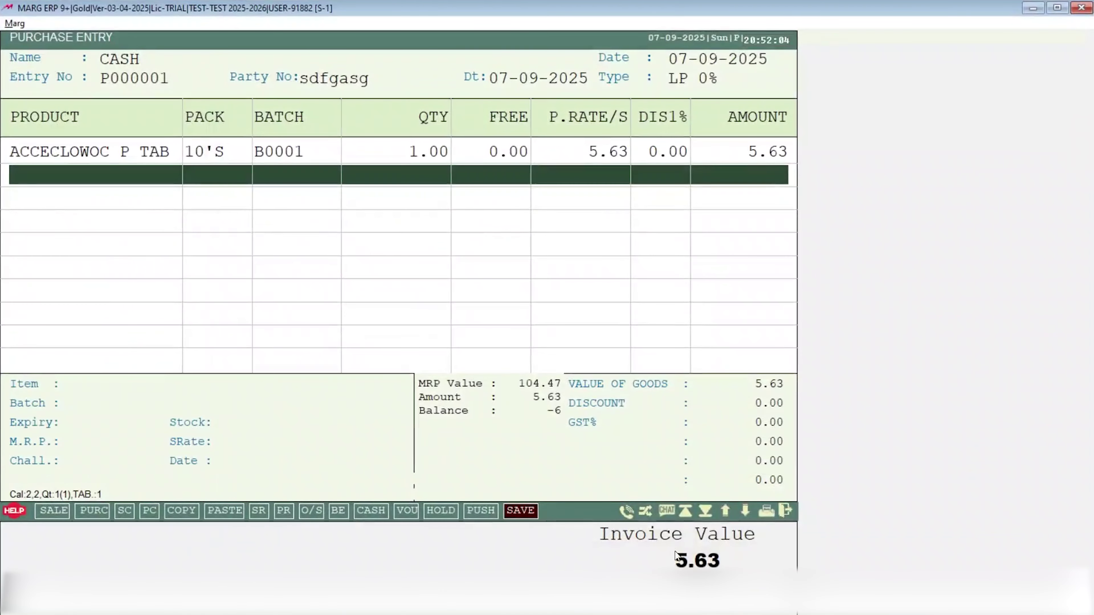
key("Up")
key("Return")
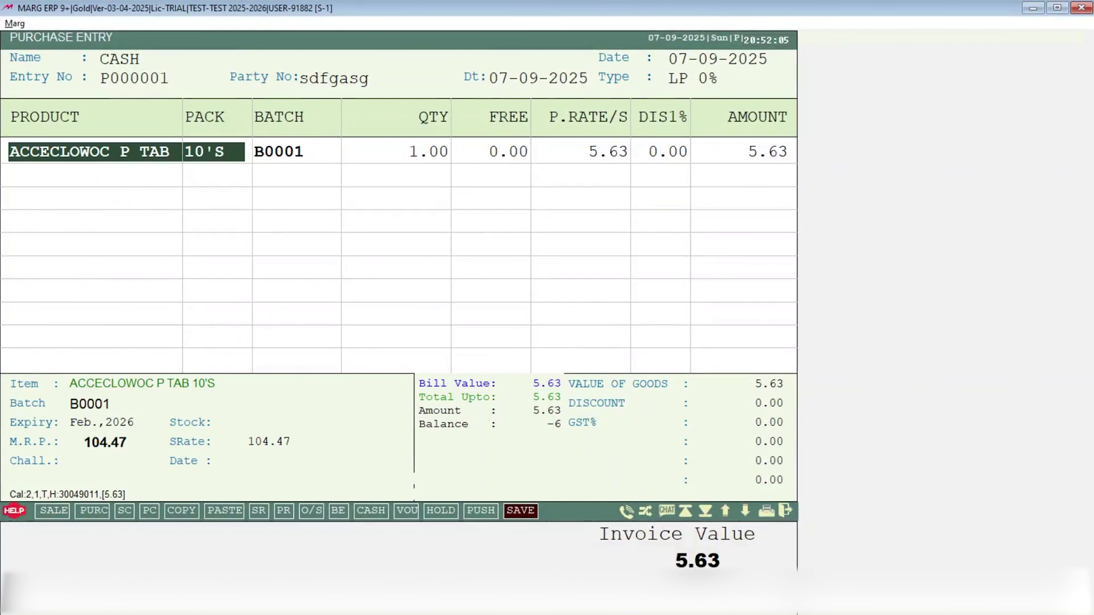
key("Return")
key("Return")
key("Return")
key("Return")
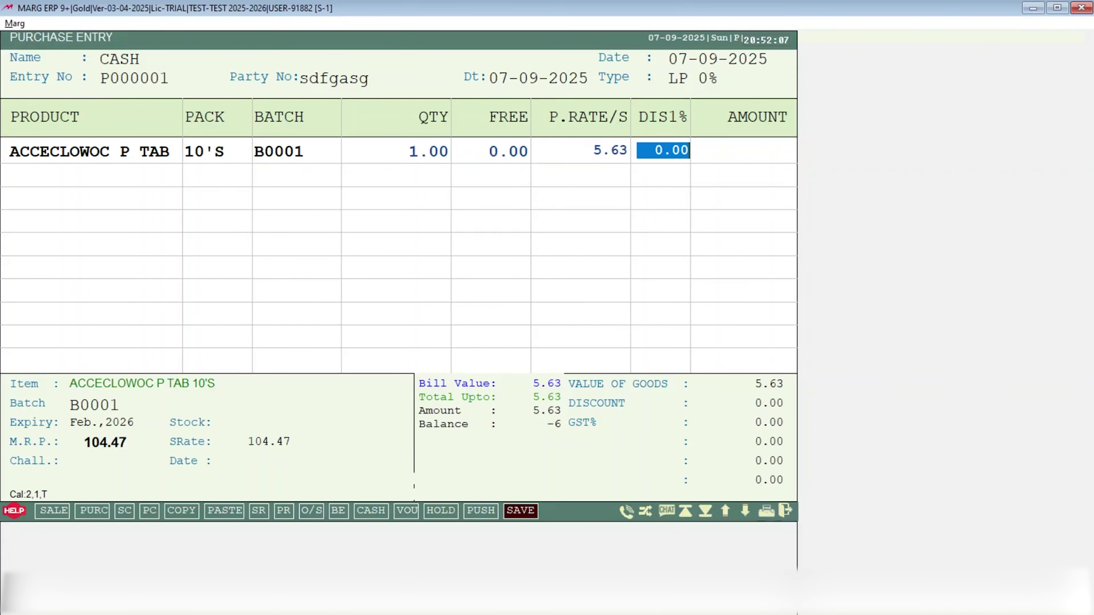
Go through the product's batch details from the discount to Rate-C, keeping every default value.
key("Return")
key("Return")
key("Return")
key("Return")
key("Return")
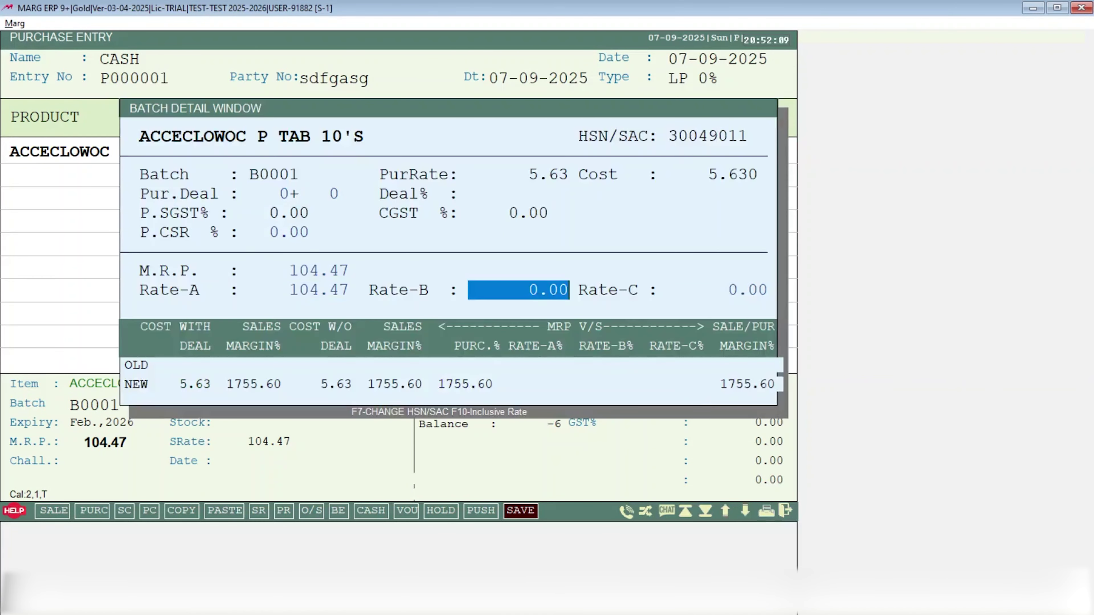
key("Return")
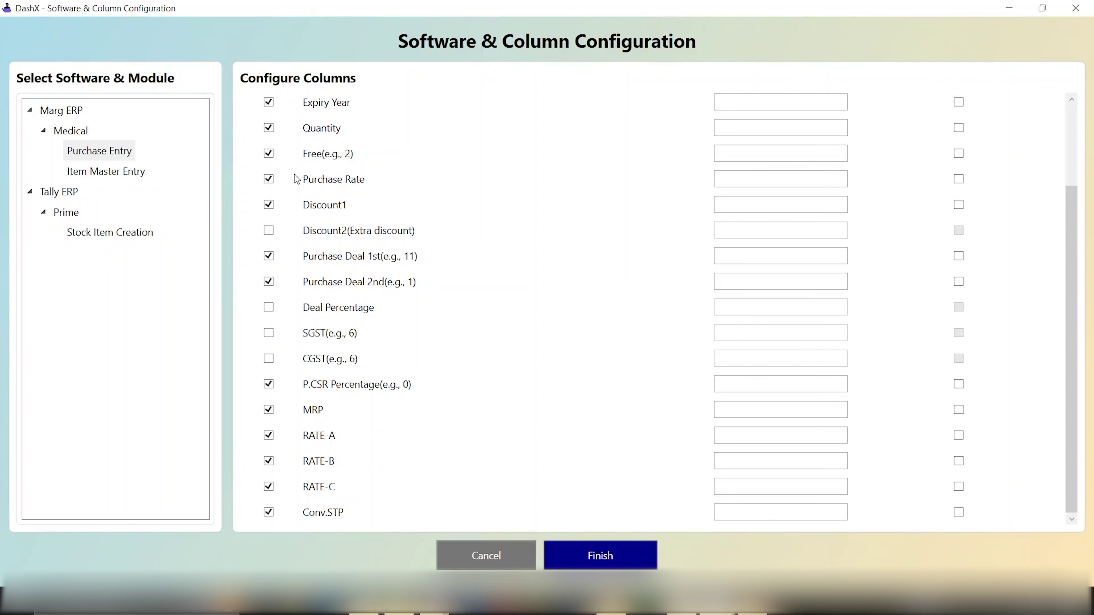
Review the full Purchase Entry column list in DashX and toggle the Free column off and on again.
scroll(460, 254, "up", 3)
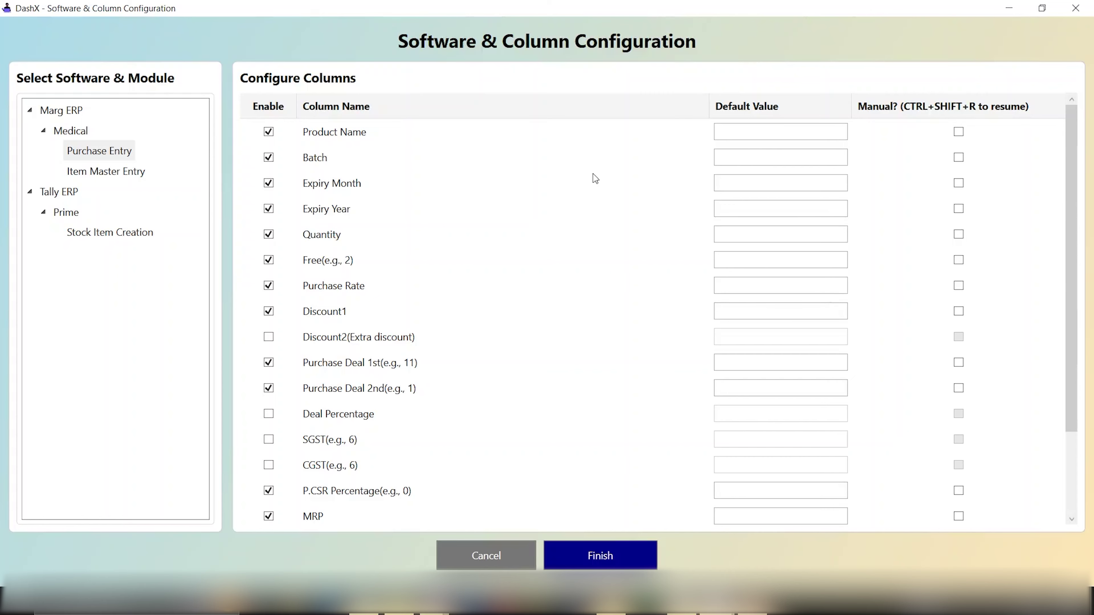
scroll(620, 332, "down", 3)
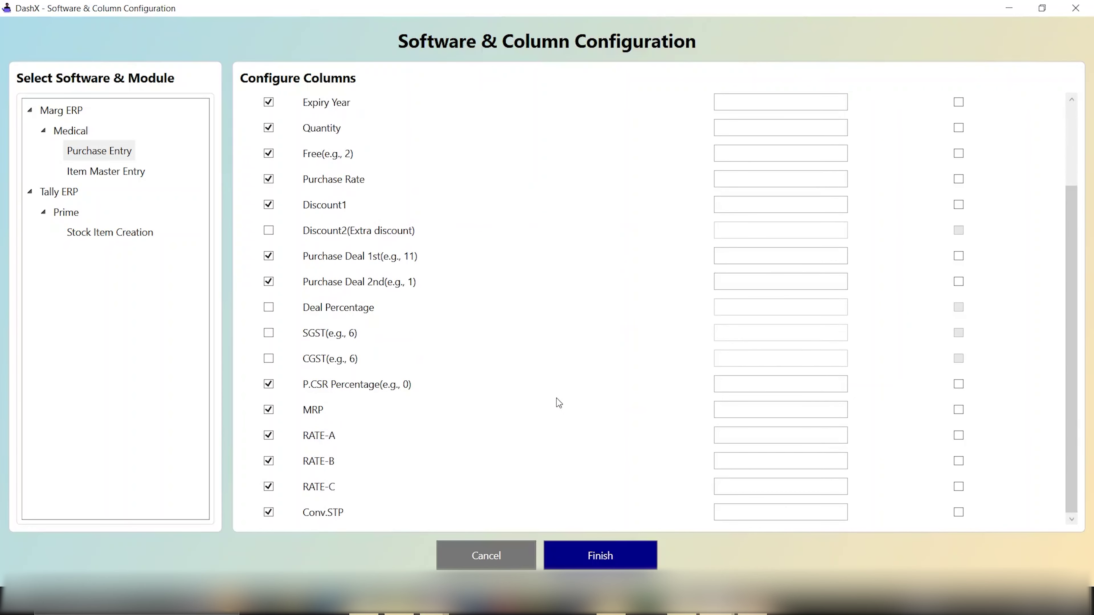
scroll(555, 387, "up", 3)
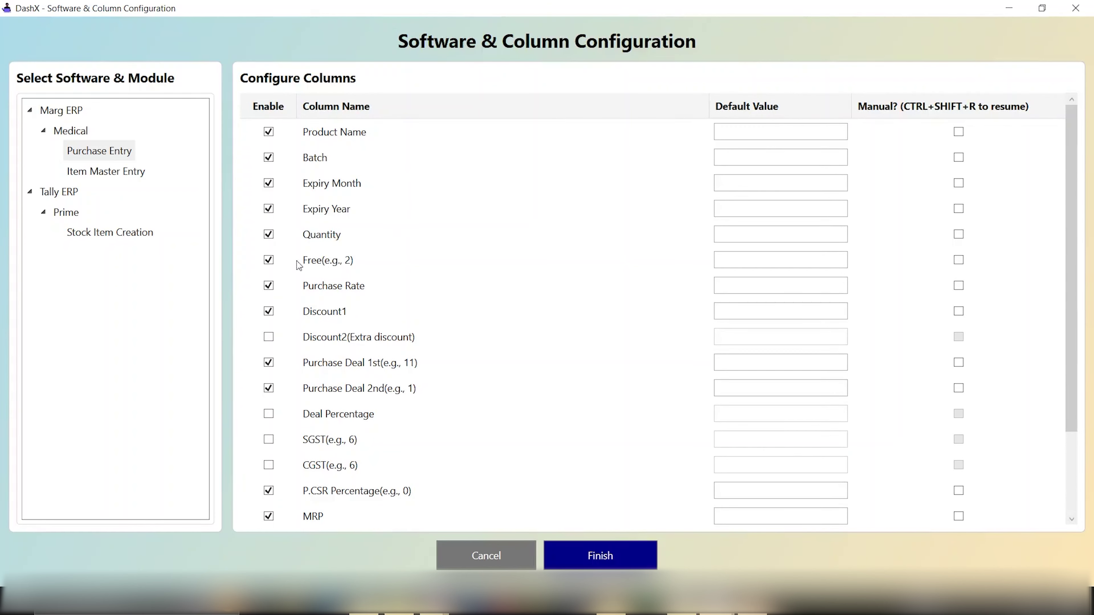
left_click(268, 260)
left_click(268, 261)
Try a default value of 10 for the Free column and clear the field again.
left_click(733, 265)
type("10")
key("BackSpace")
left_click_drag(736, 259, 699, 260)
left_click(734, 258)
left_click_drag(735, 259, 668, 258)
left_click(734, 259)
left_click(741, 260)
key("BackSpace")
Save the Purchase Entry column configuration and reopen the configuration to show the Item Master Entry columns.
left_click(609, 558)
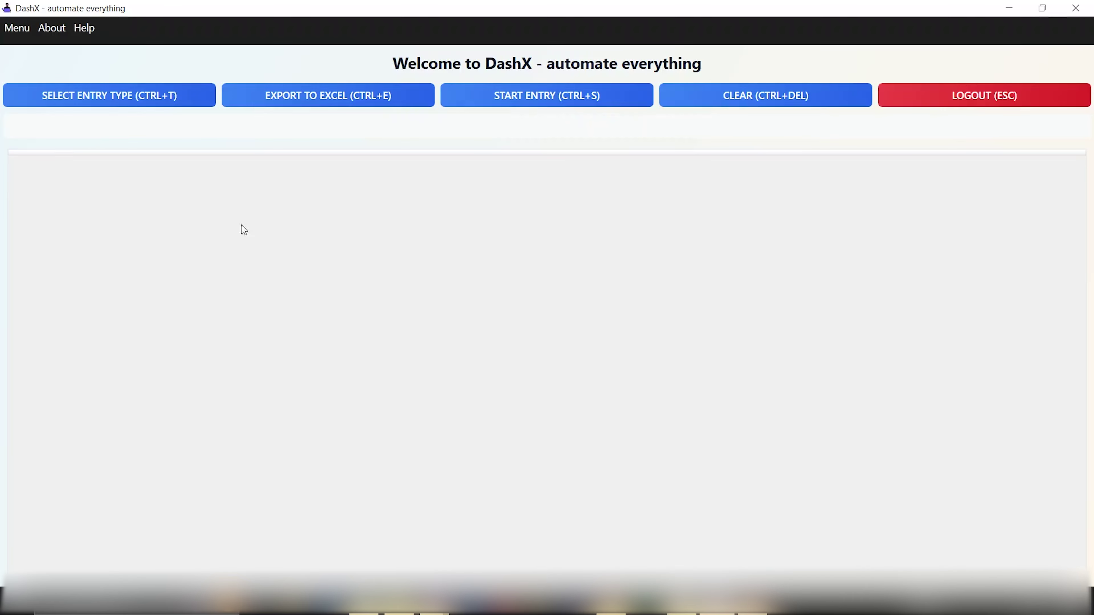
left_click(30, 34)
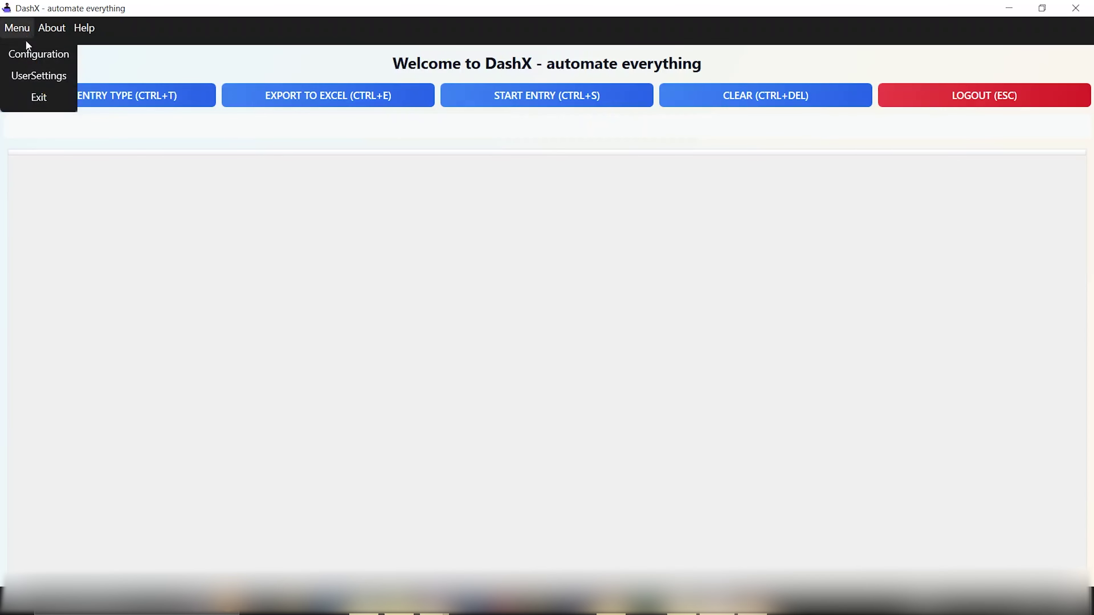
left_click(36, 56)
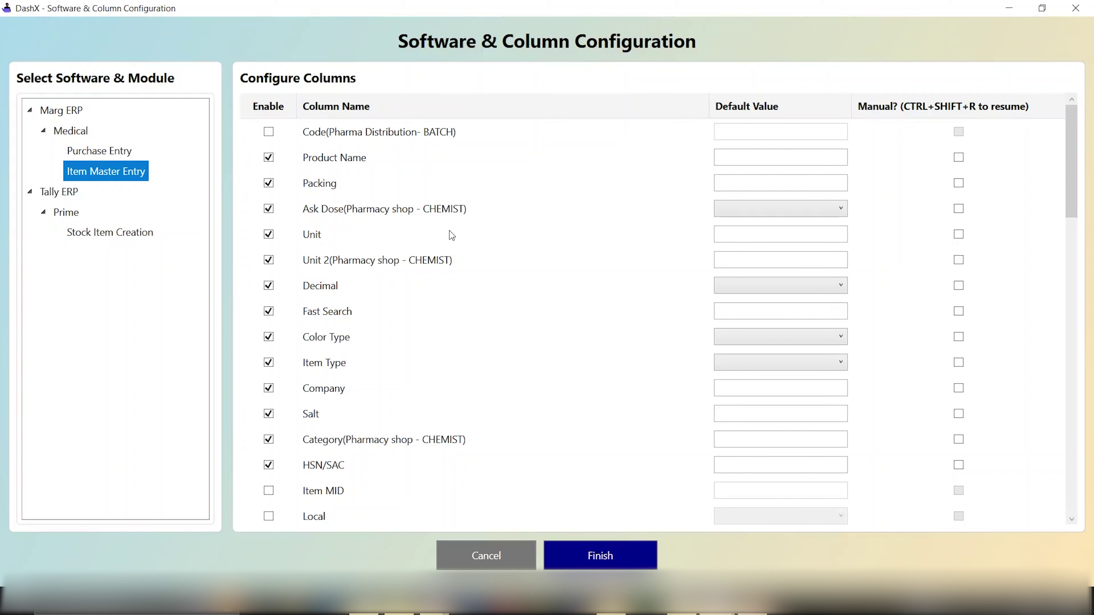
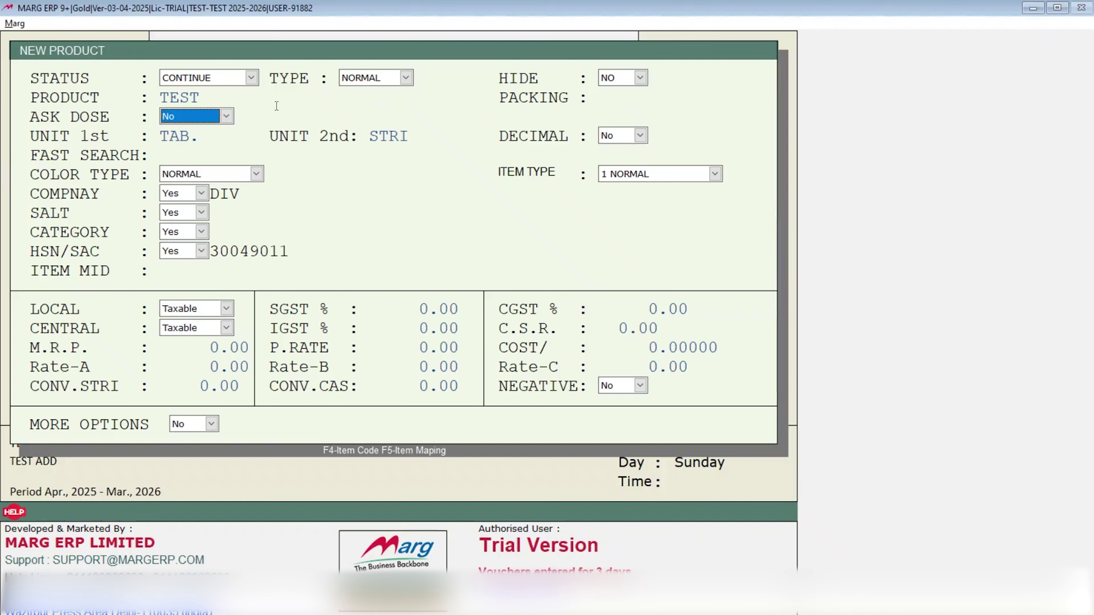
View the ASK DOSE options for the new product in Marg ERP and reset the Ask Dose default value in DashX to blank.
left_click(226, 117)
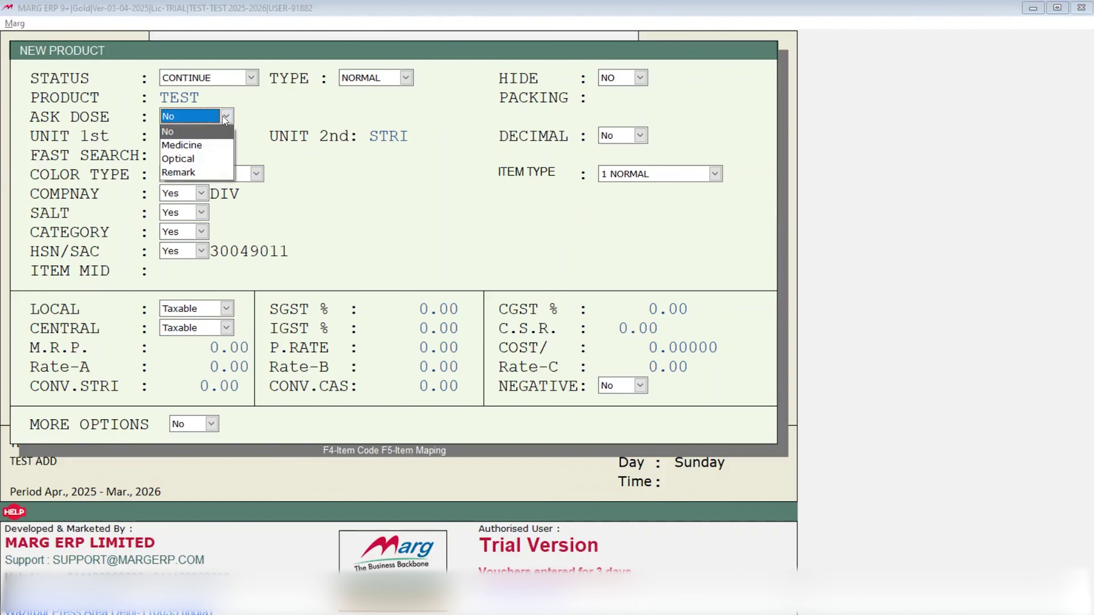
left_click(226, 116)
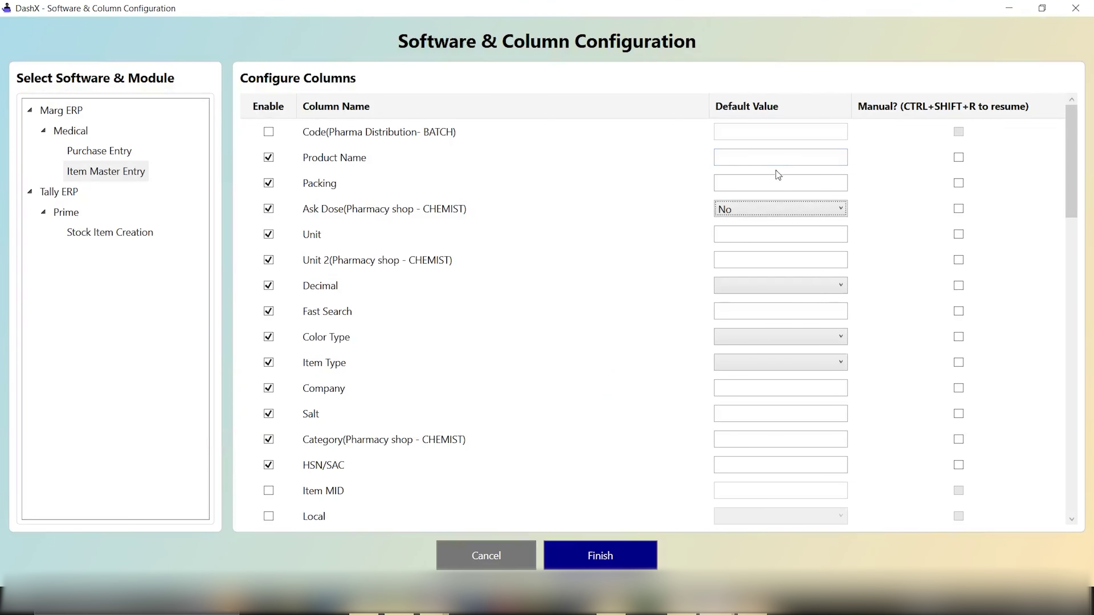
left_click(730, 210)
left_click(740, 226)
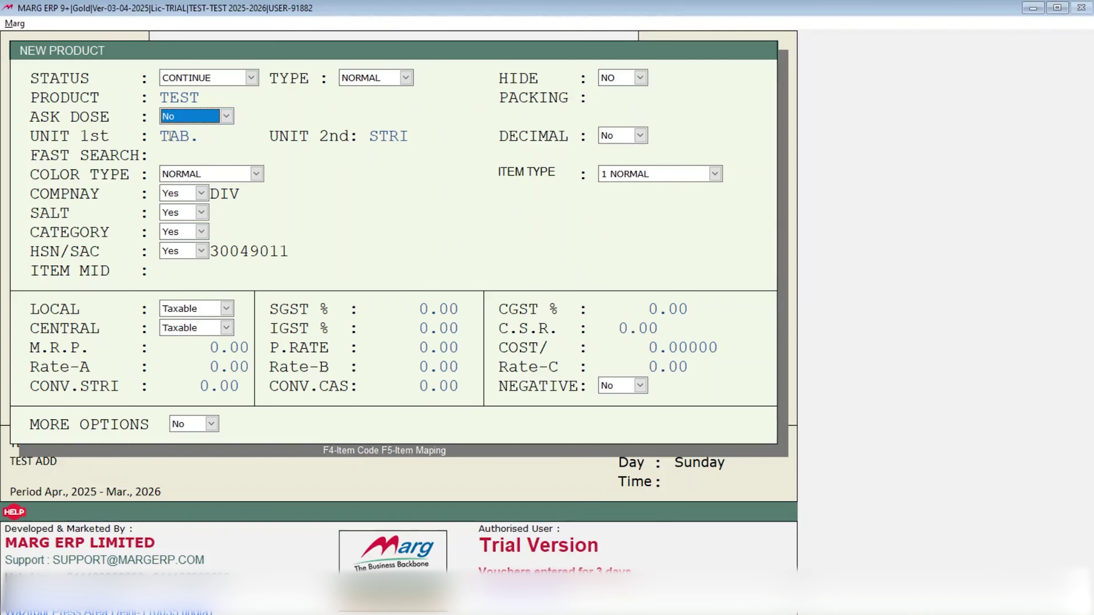
Accept the new product's default ASK DOSE, UNIT 1st, UNIT 2nd and DECIMAL values in Marg ERP.
key("Return")
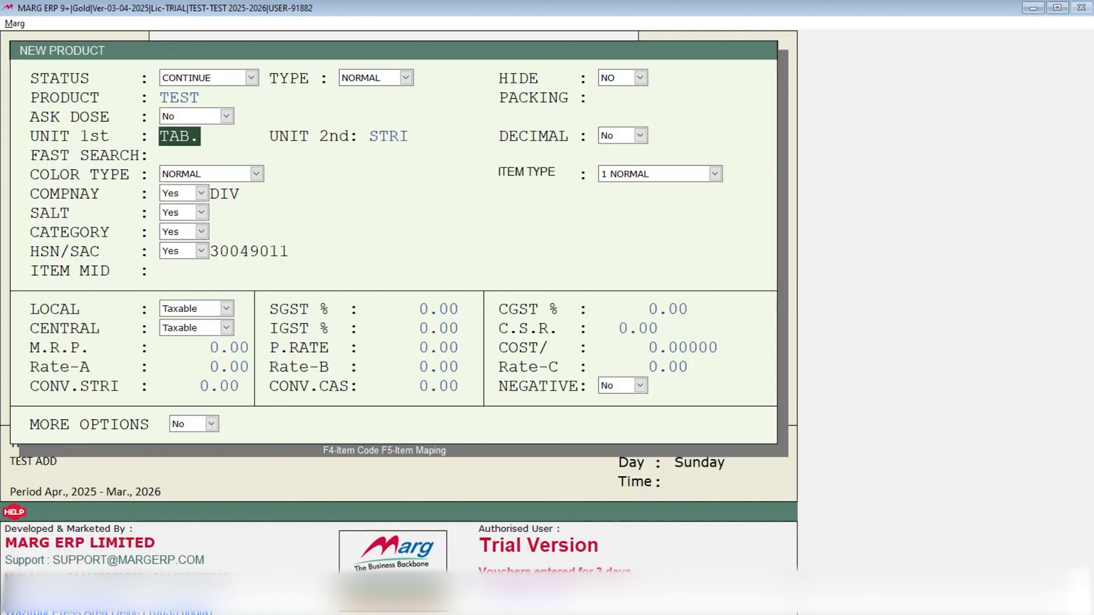
key("Return")
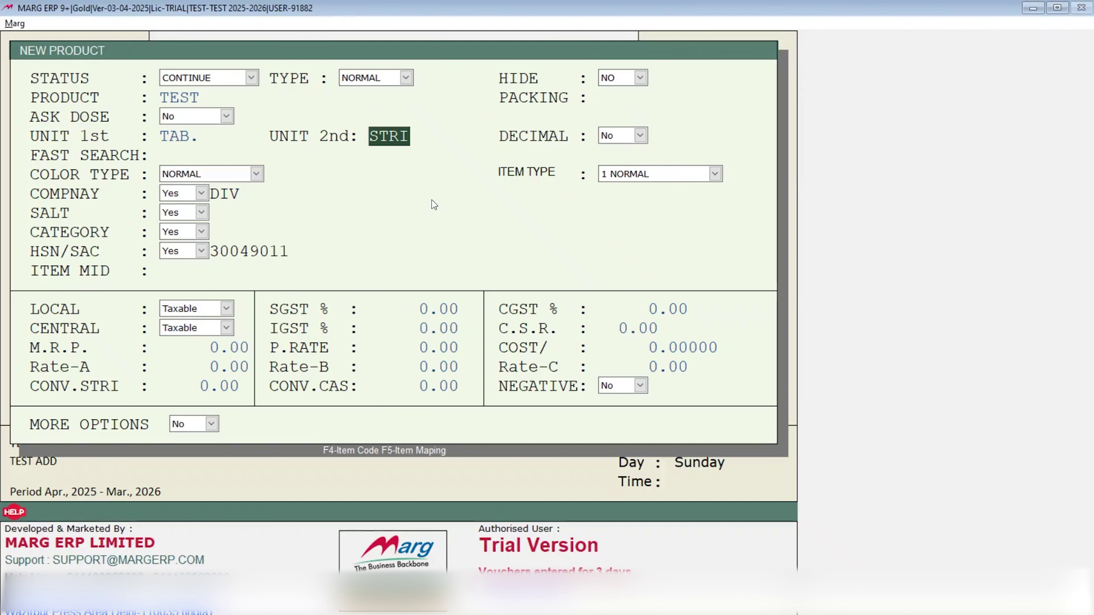
key("Return")
key("Return")
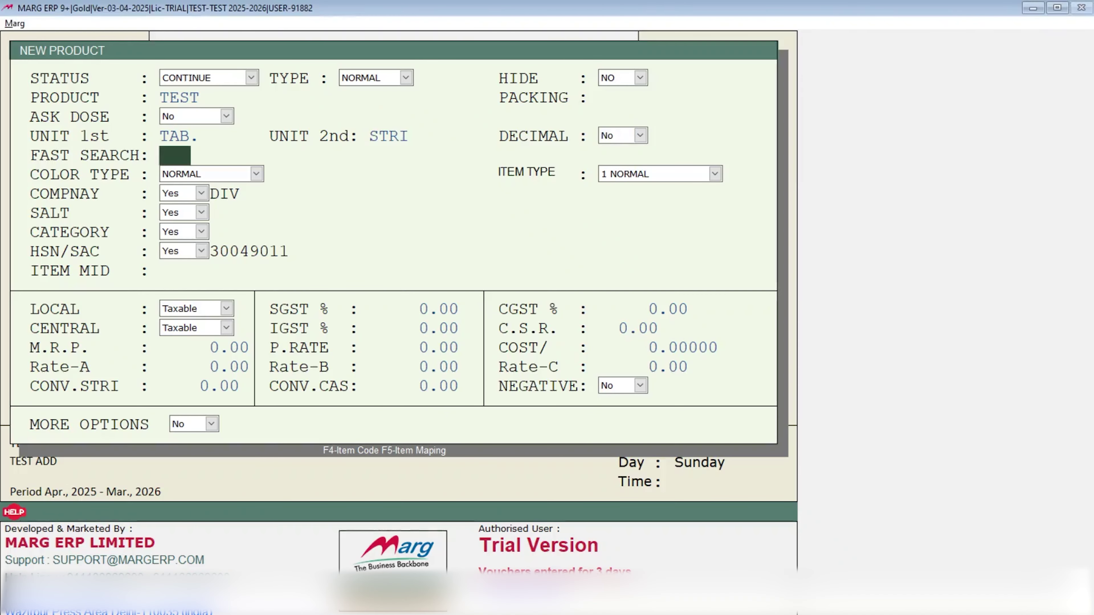
Leave FAST SEARCH empty and accept the default color type, item type, company, salt and category.
key("Return")
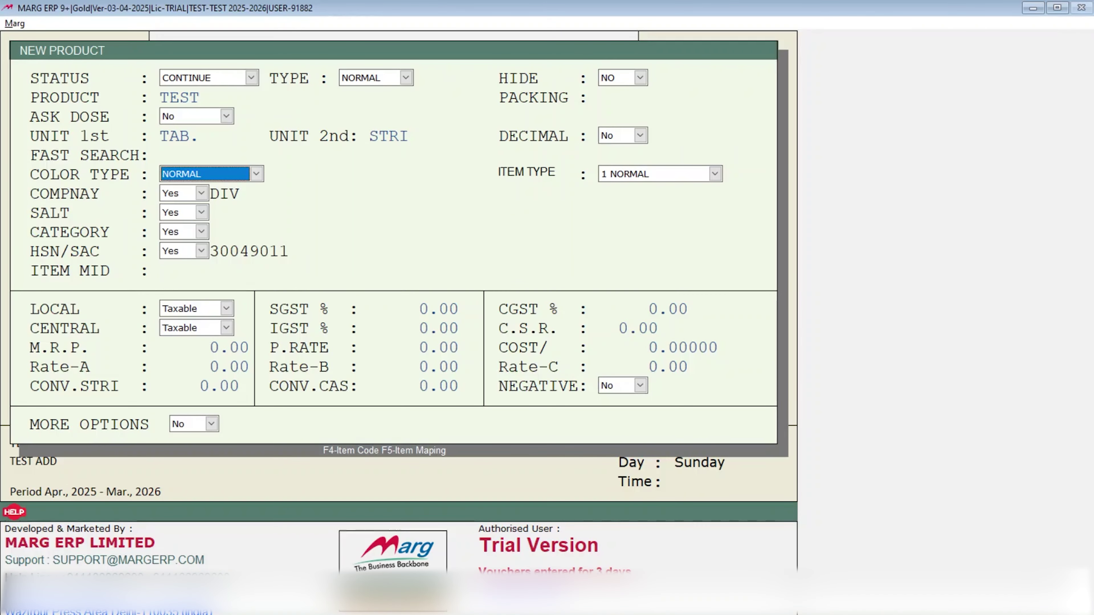
key("Return")
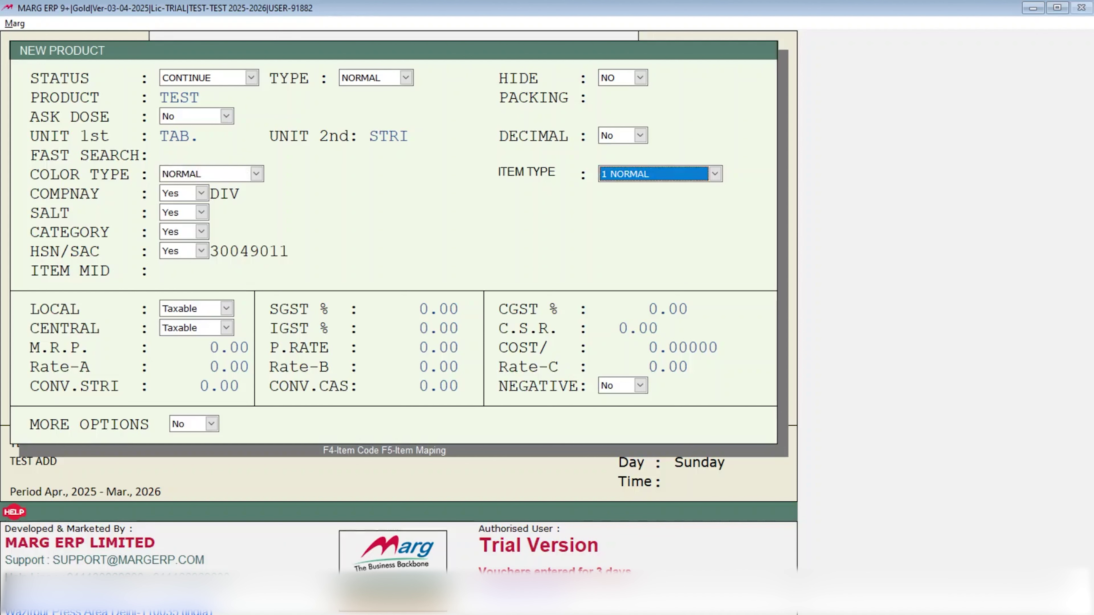
key("Return")
key("Return")
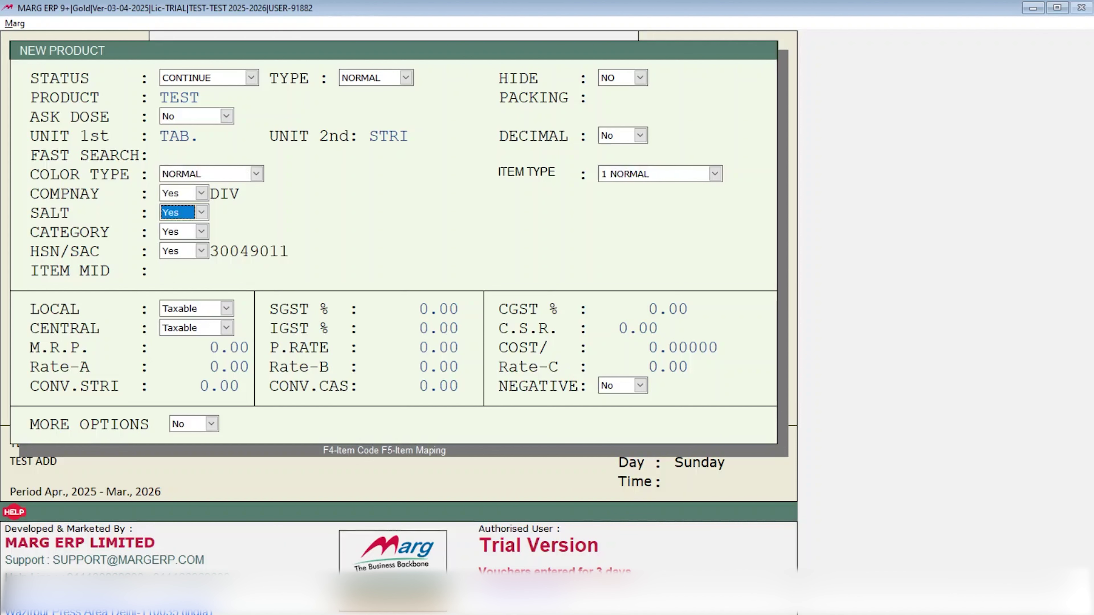
key("Return")
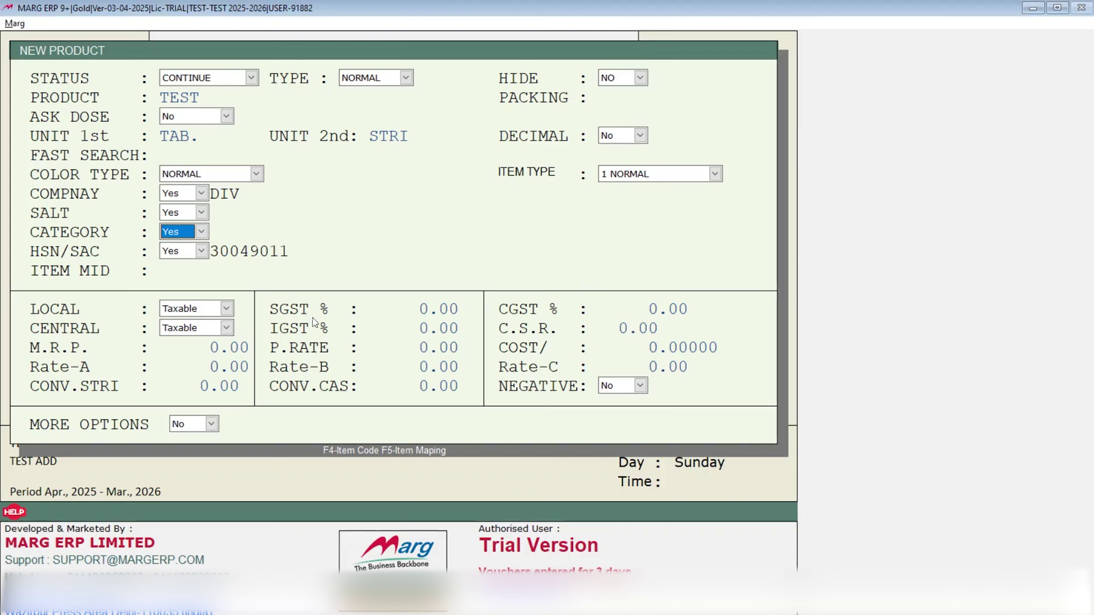
key("Return")
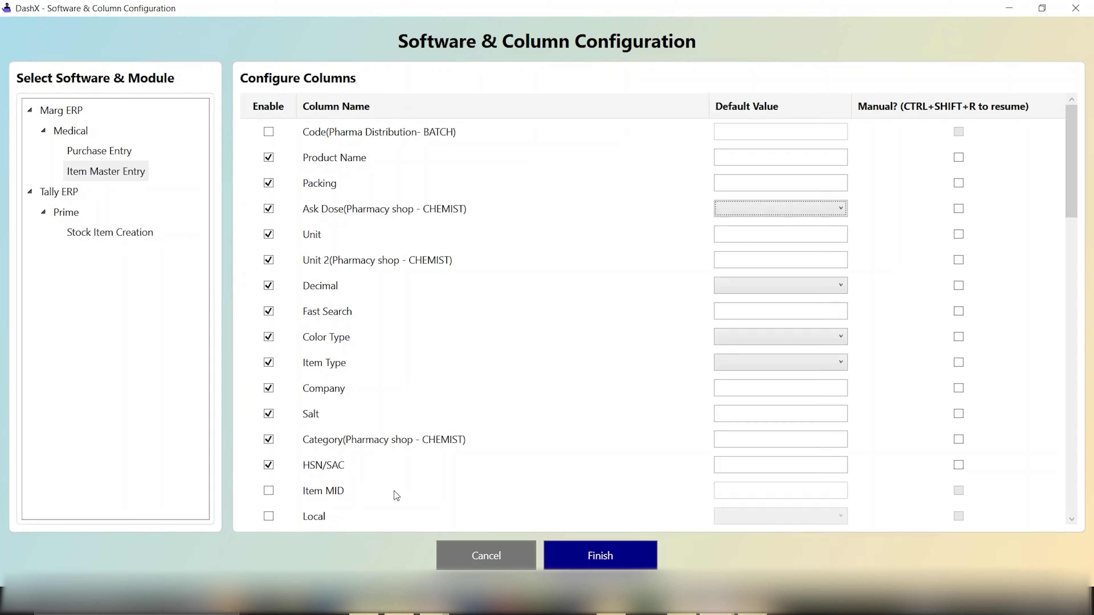
Check the remaining Item Master Entry columns in DashX, and accept the default HSN/SAC, LOCAL and SGST % values in Marg ERP.
scroll(398, 457, "down", 2)
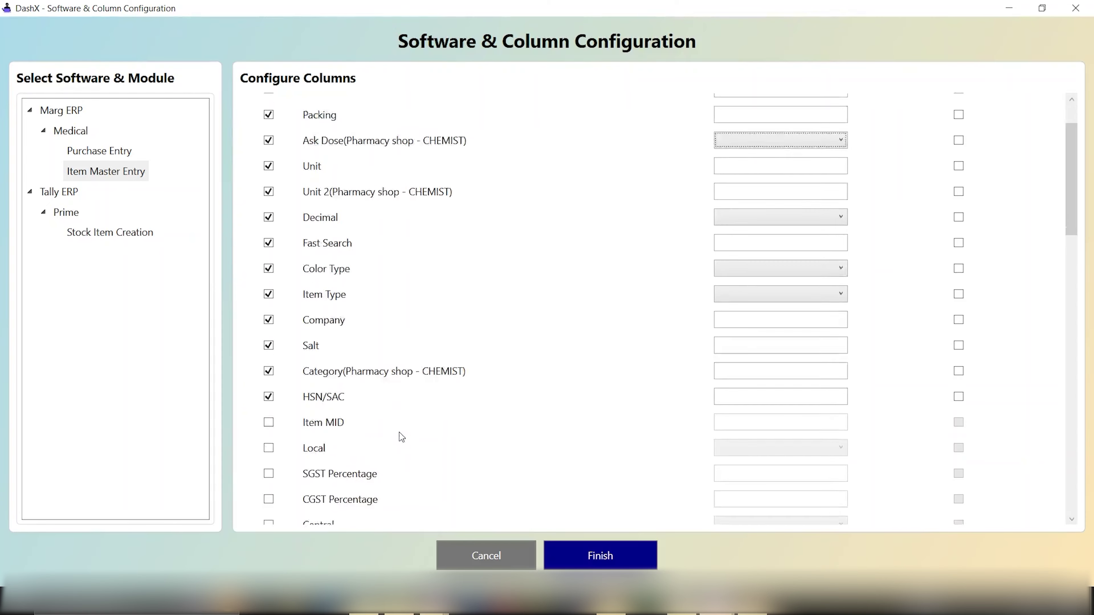
scroll(399, 432, "down", 6)
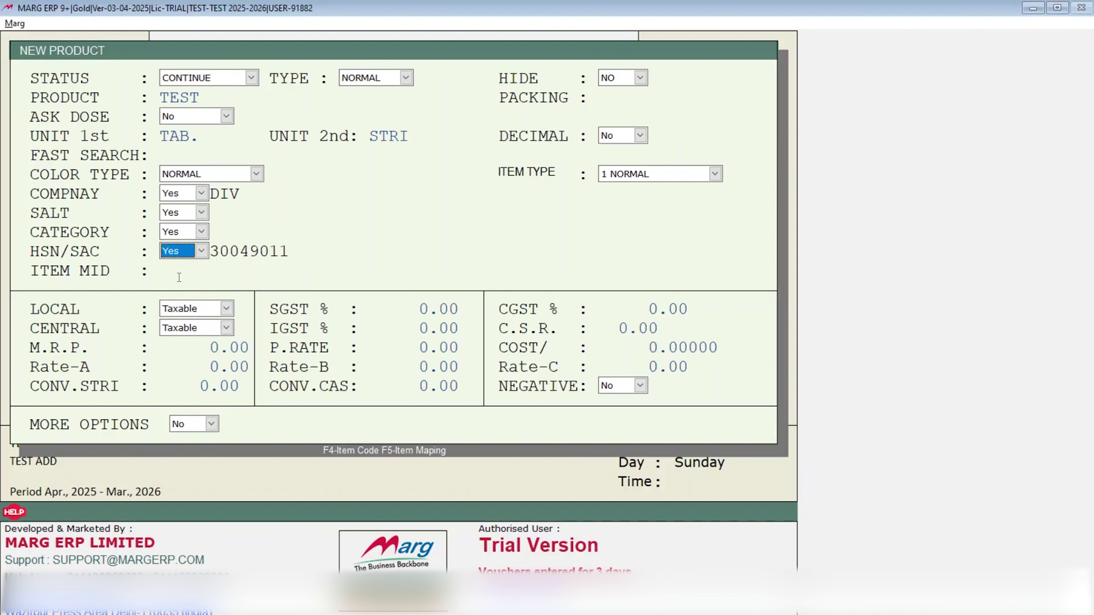
key("Return")
key("Return")
key("Return")
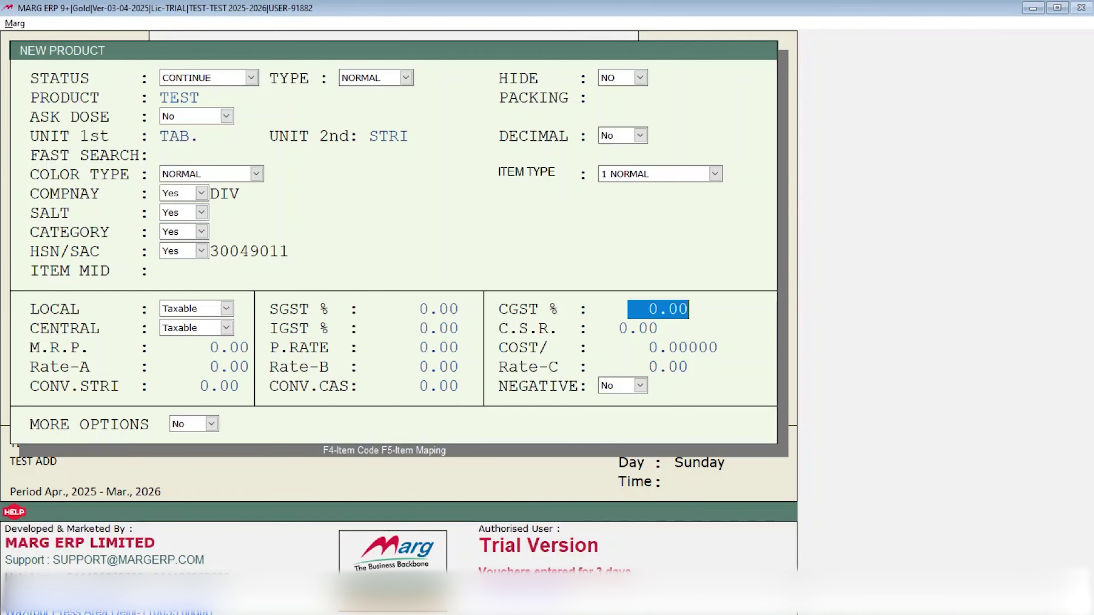
Accept the new product's default values from CGST % through Rate-A.
key("Return")
key("Return")
key("Return")
key("Return")
key("Return")
key("Return")
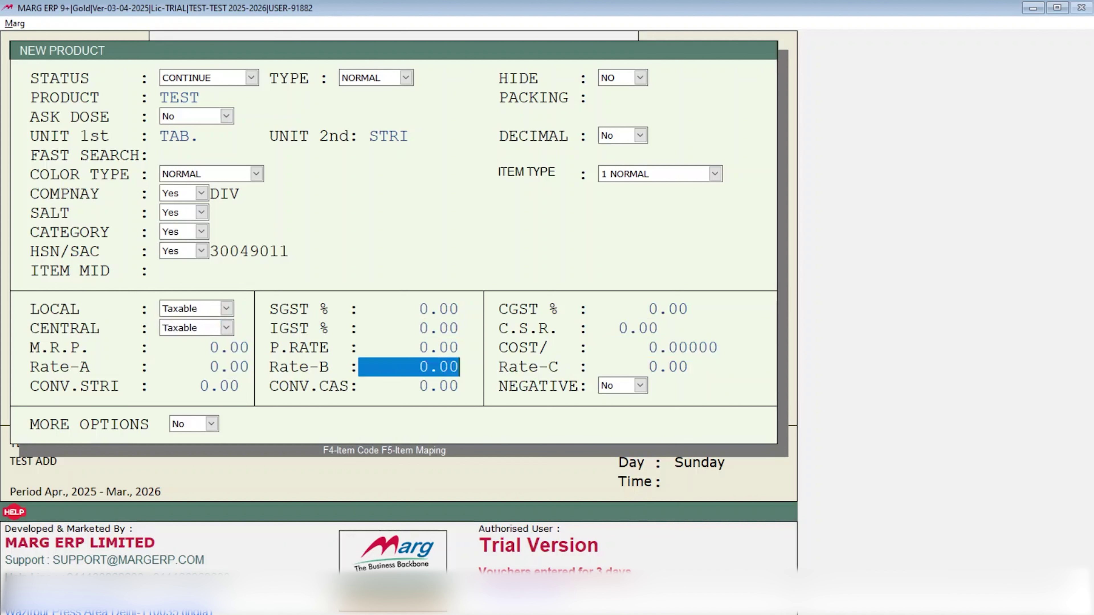
Accept the default Rate-B, Rate-C, CONV.STRI, CONV.CAS and NEGATIVE values, moving on to MORE OPTIONS.
key("Return")
key("Return")
key("Return")
key("Return")
key("Return")
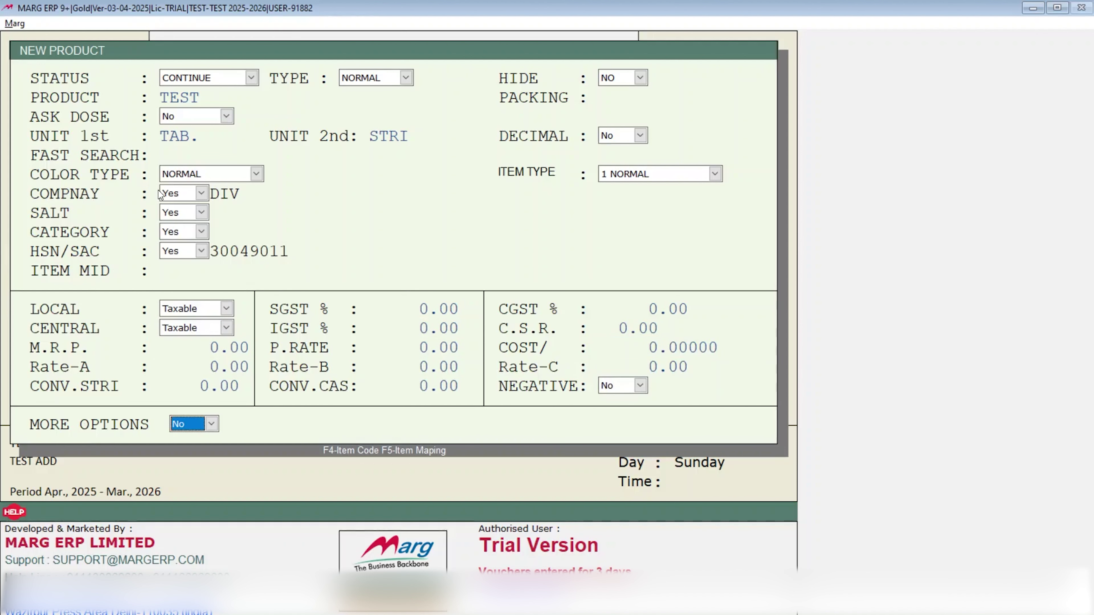
Switch to DashX and examine the Item Master Entry columns, from Product Name through MRP, against the Marg ERP new product form.
key("alt+Tab")
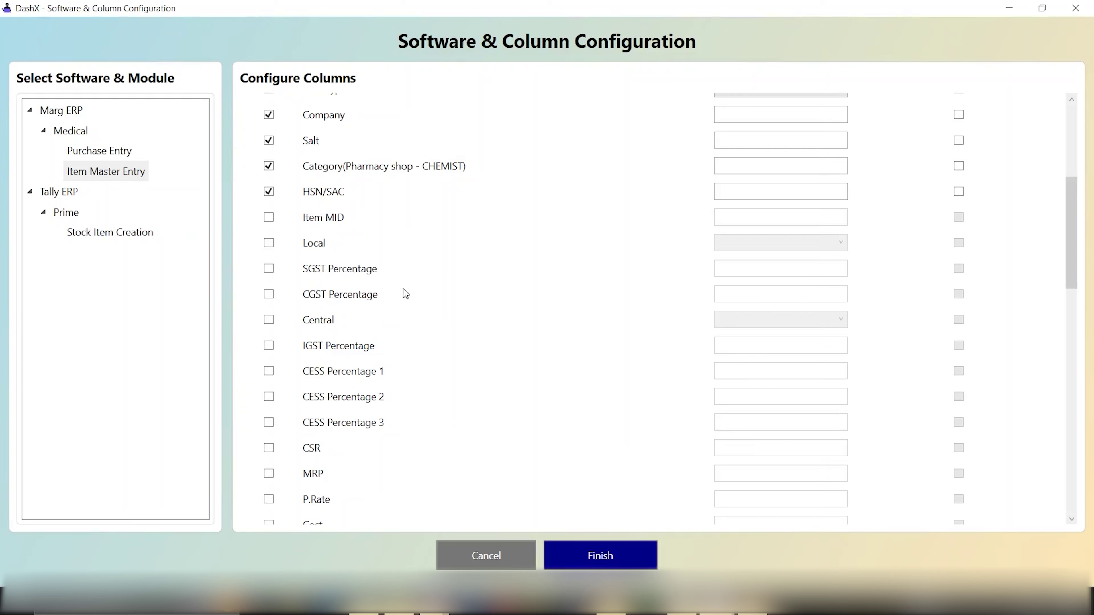
scroll(396, 318, "down", 3)
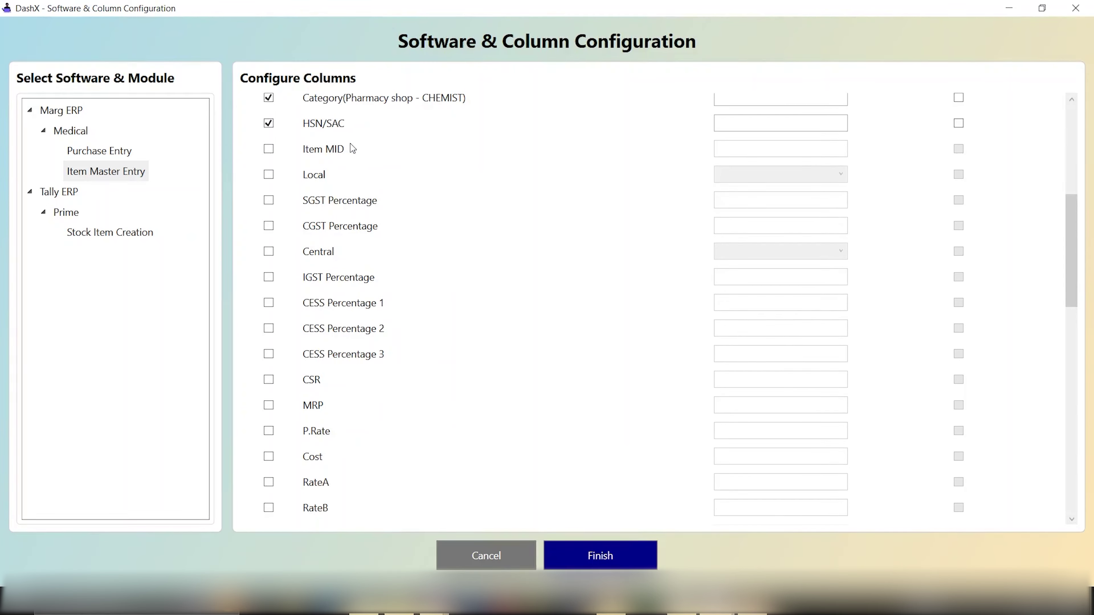
scroll(351, 148, "up", 3)
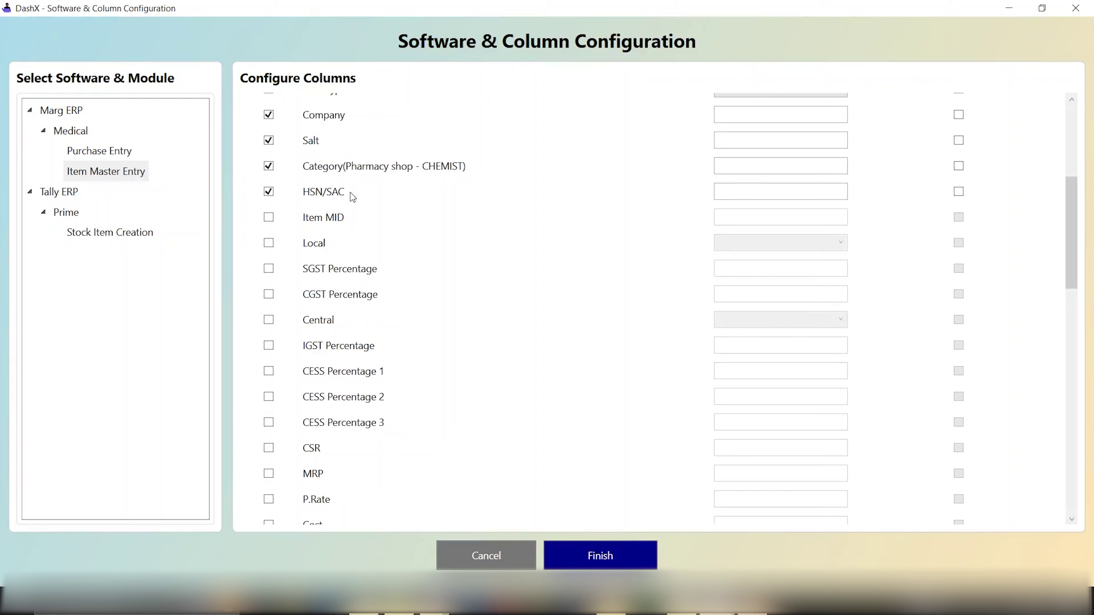
scroll(352, 193, "up", 5)
scroll(352, 193, "up", 5)
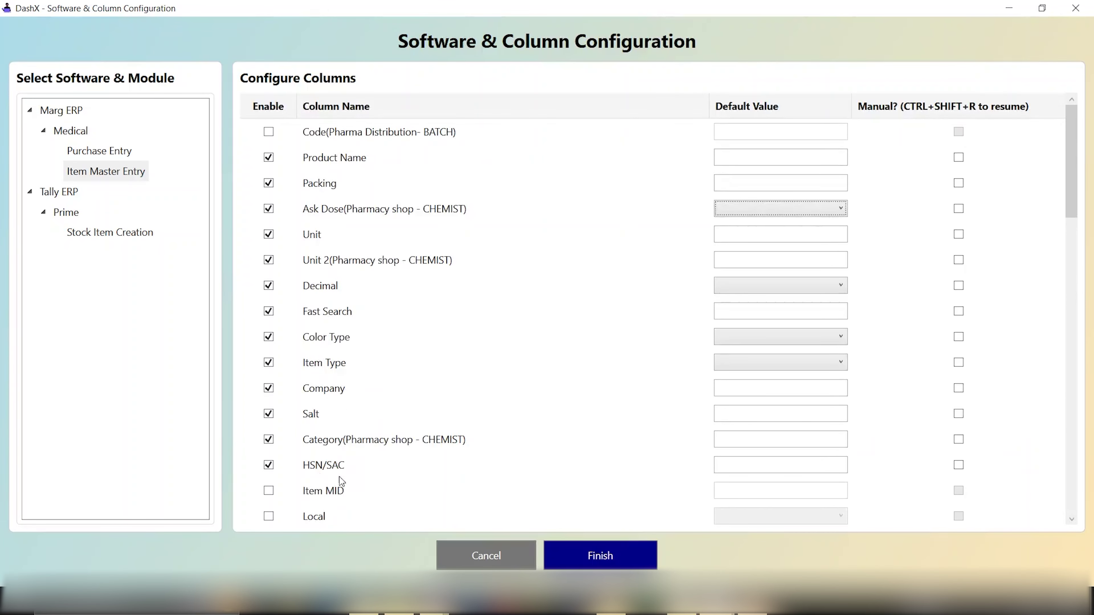
scroll(376, 472, "down", 4)
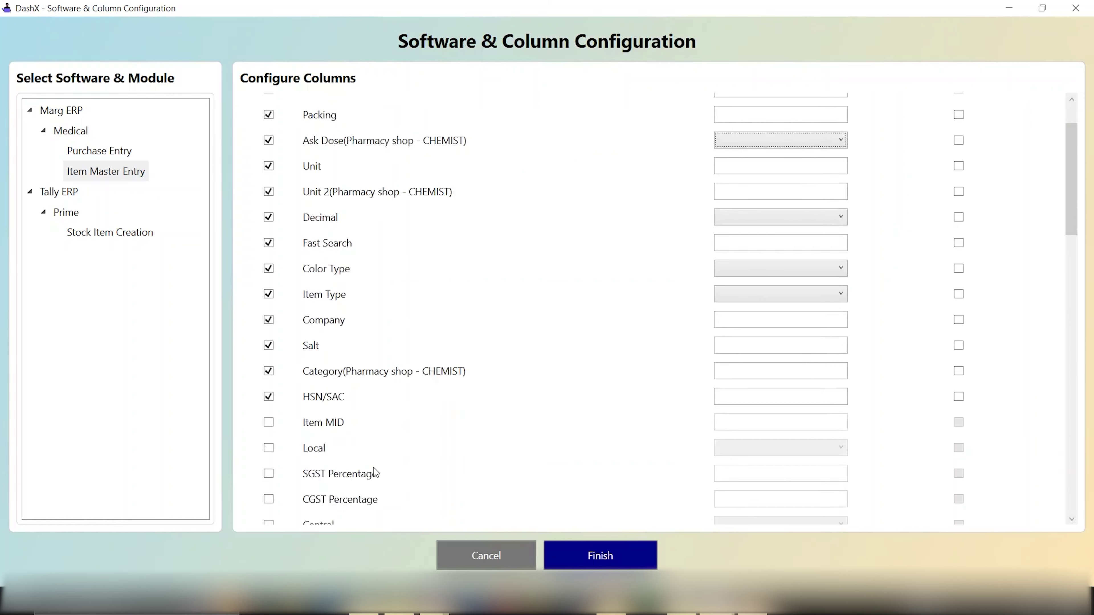
scroll(381, 419, "down", 5)
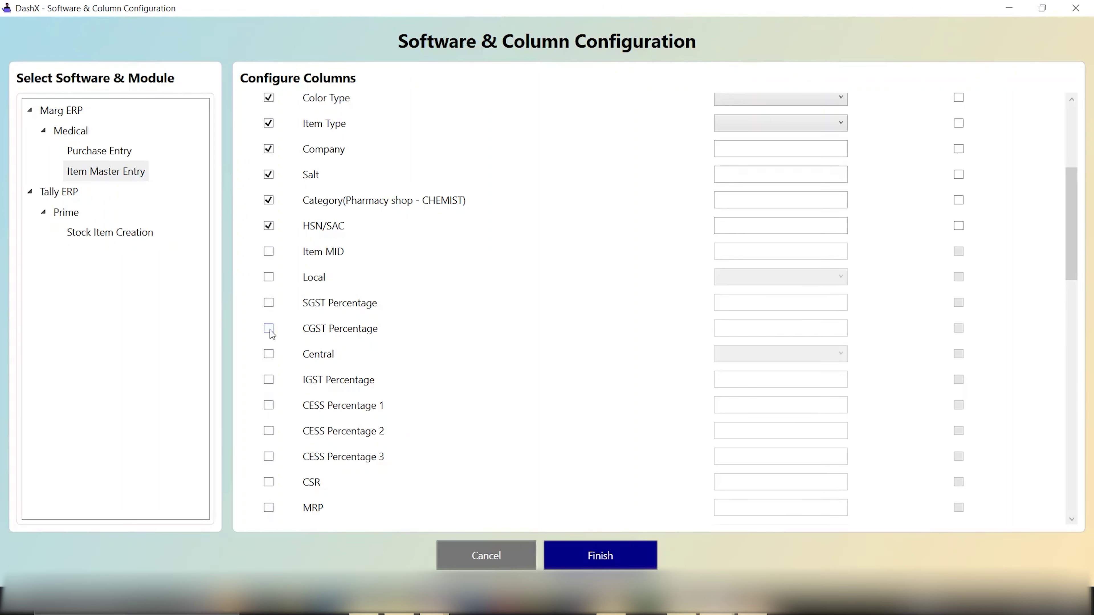
Check the ITEM MID field and the HSN/SAC choices in Marg ERP against the corresponding DashX columns.
key("alt+Tab")
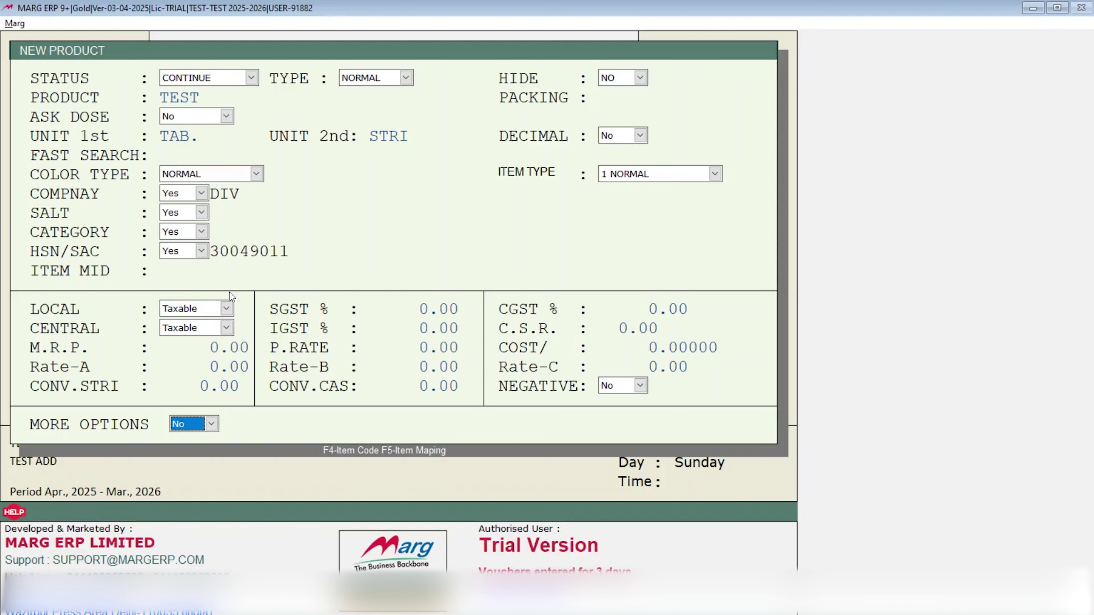
left_click(197, 264)
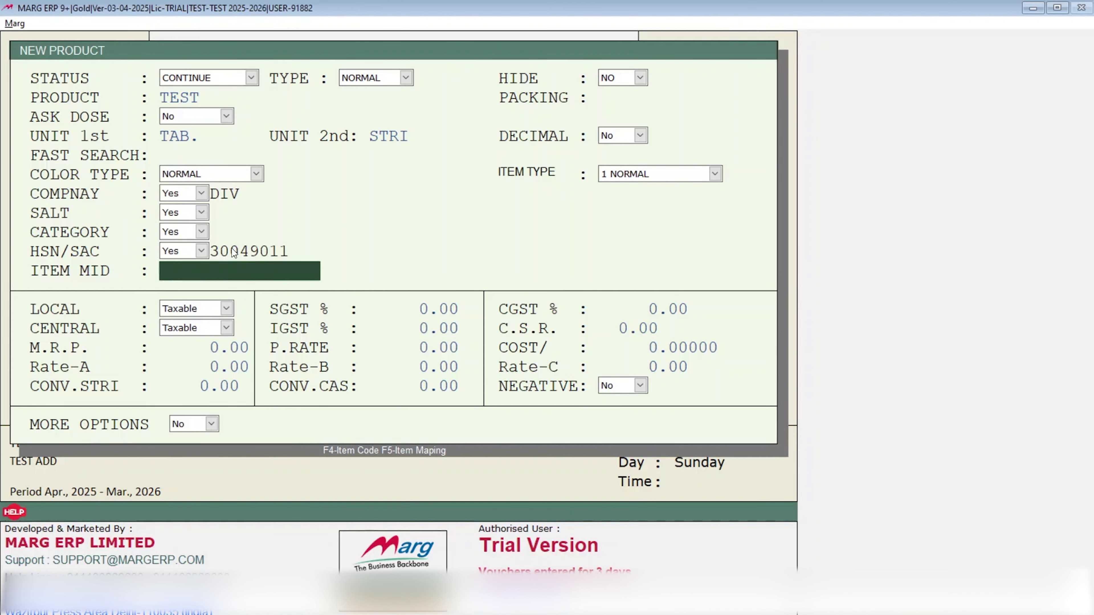
left_click(192, 251)
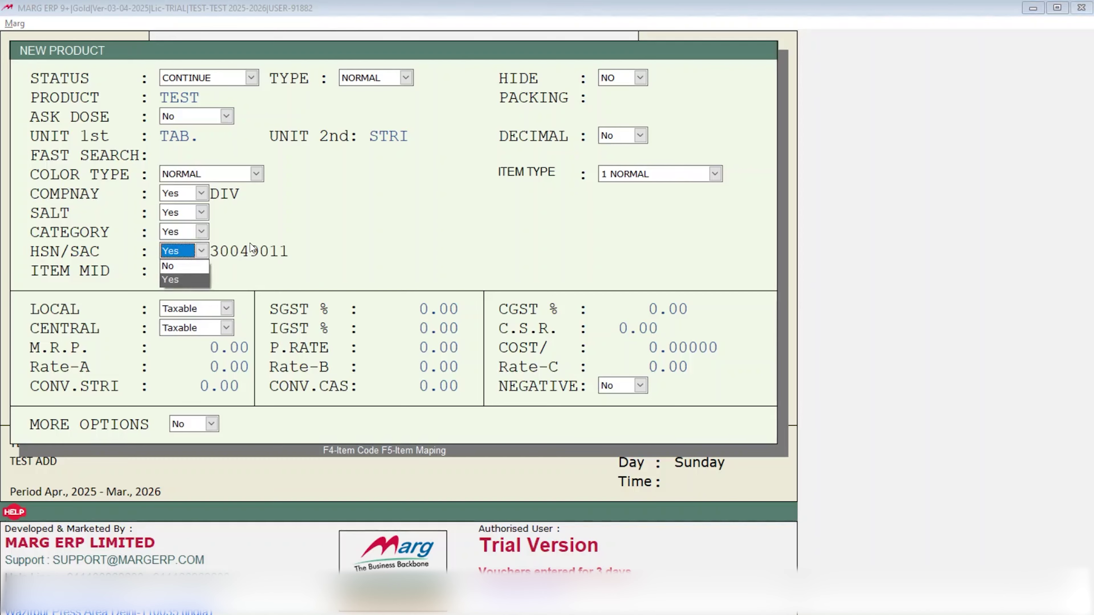
key("alt+Tab")
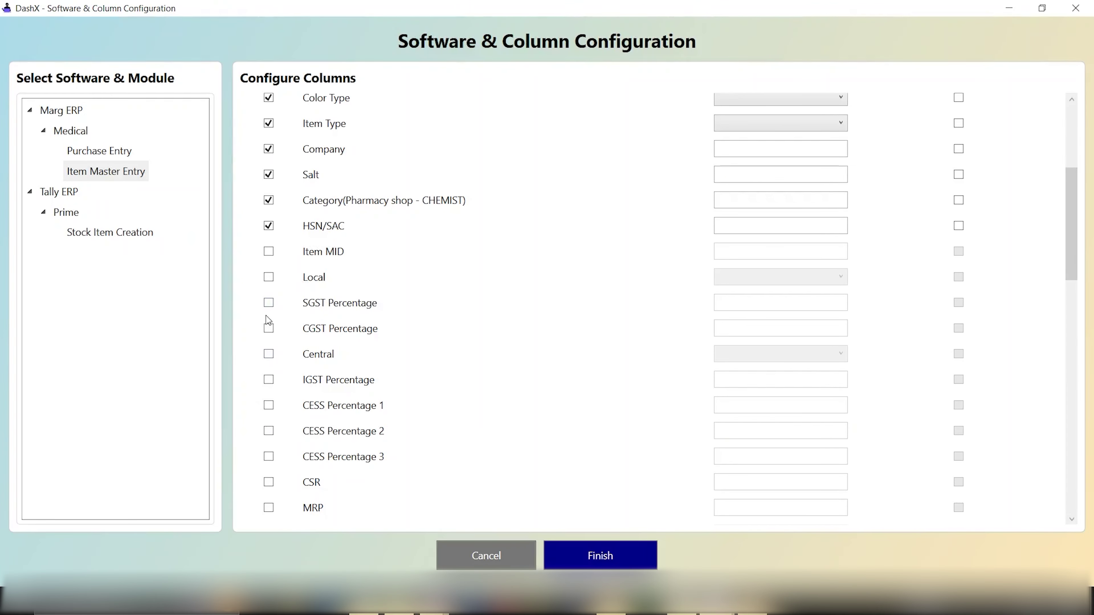
key("alt+Tab")
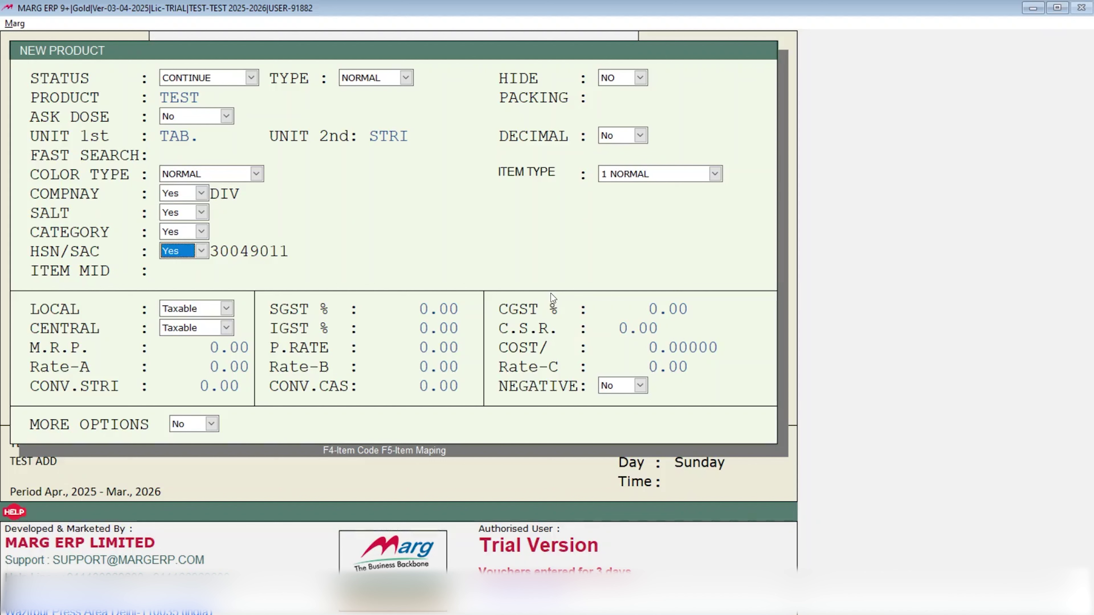
Step through the Marg ERP fields from HSN/SAC to CGST % with their defaults, and return to ITEM MID.
key("Return")
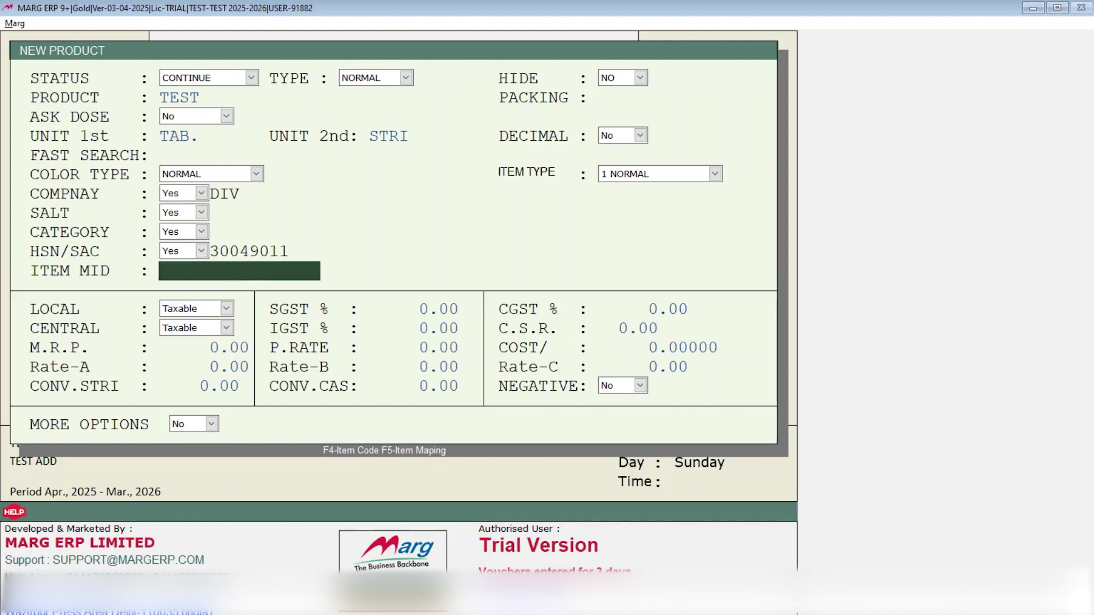
key("Return")
key("Return")
key("Return")
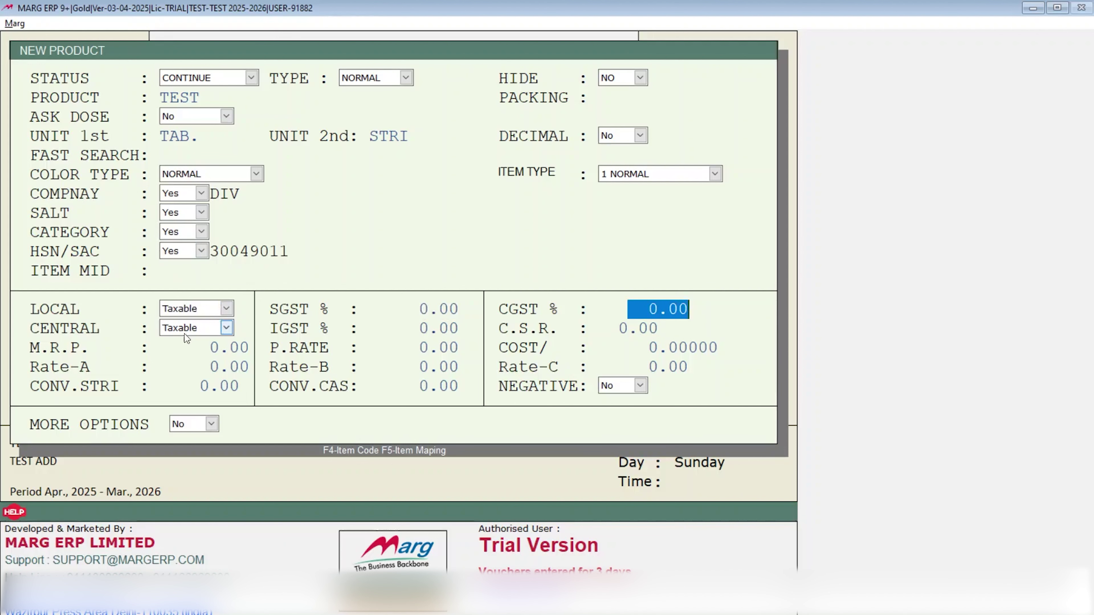
left_click(169, 277)
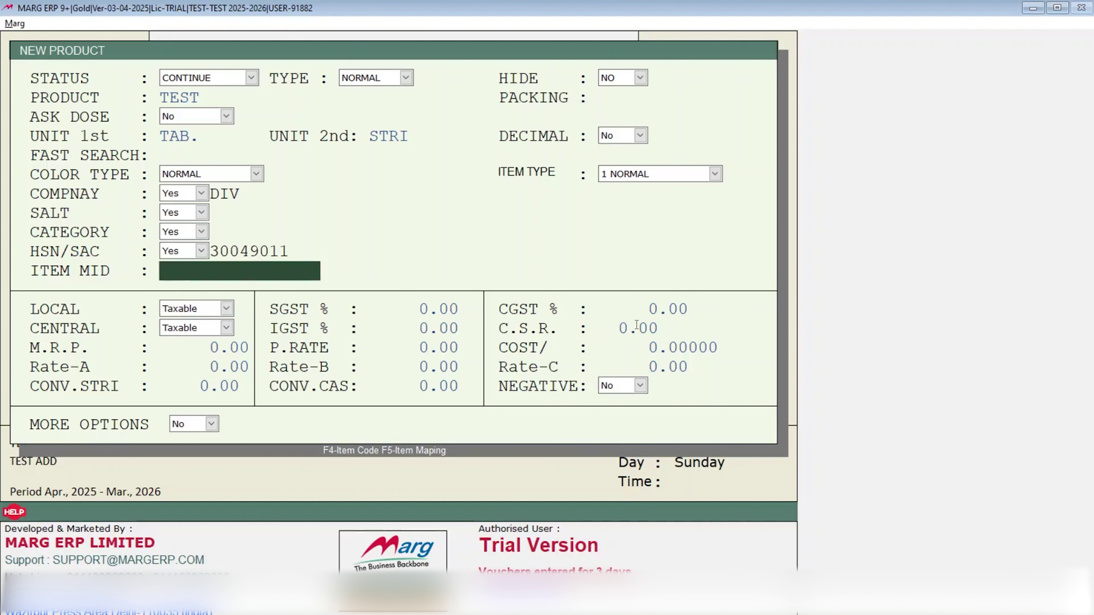
Enable the Item MID, Local, SGST Percentage and CGST Percentage columns for Item Master Entry in DashX.
key("alt+Tab")
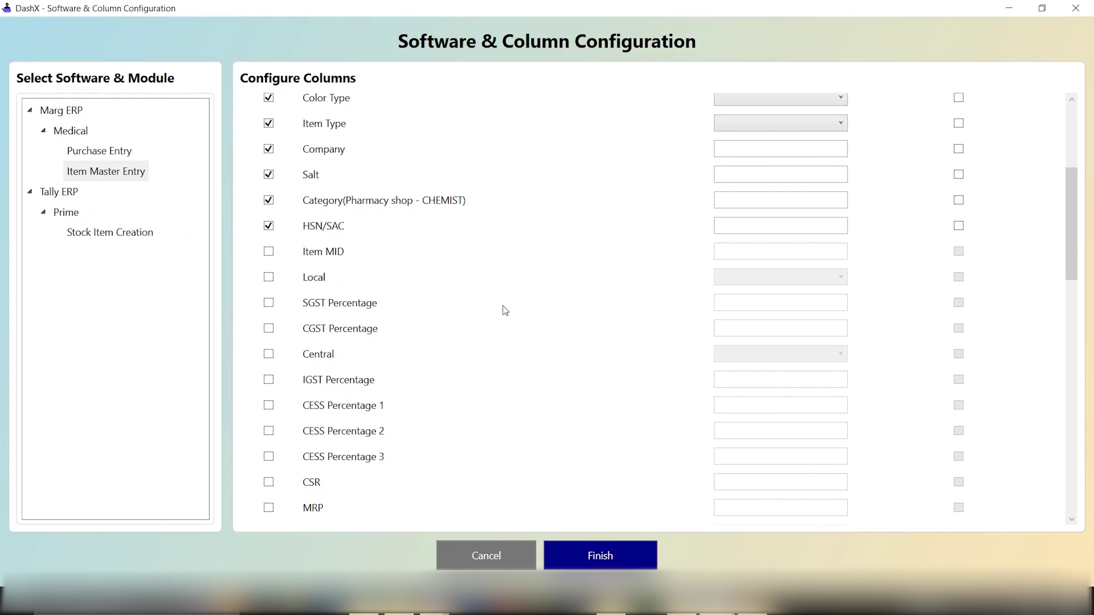
left_click(268, 251)
left_click(268, 278)
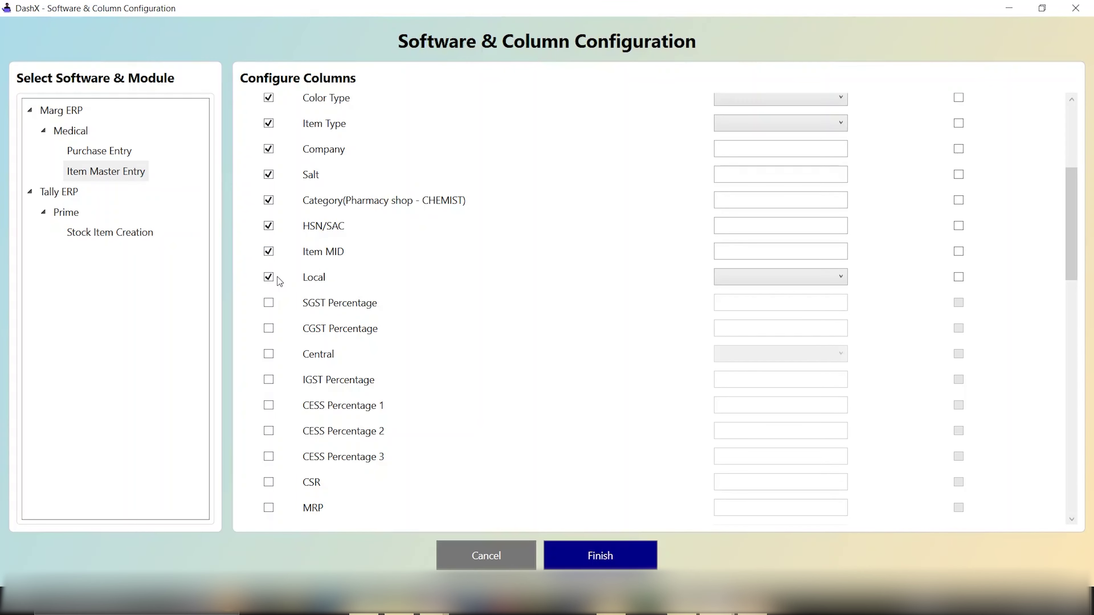
left_click(268, 304)
left_click(269, 328)
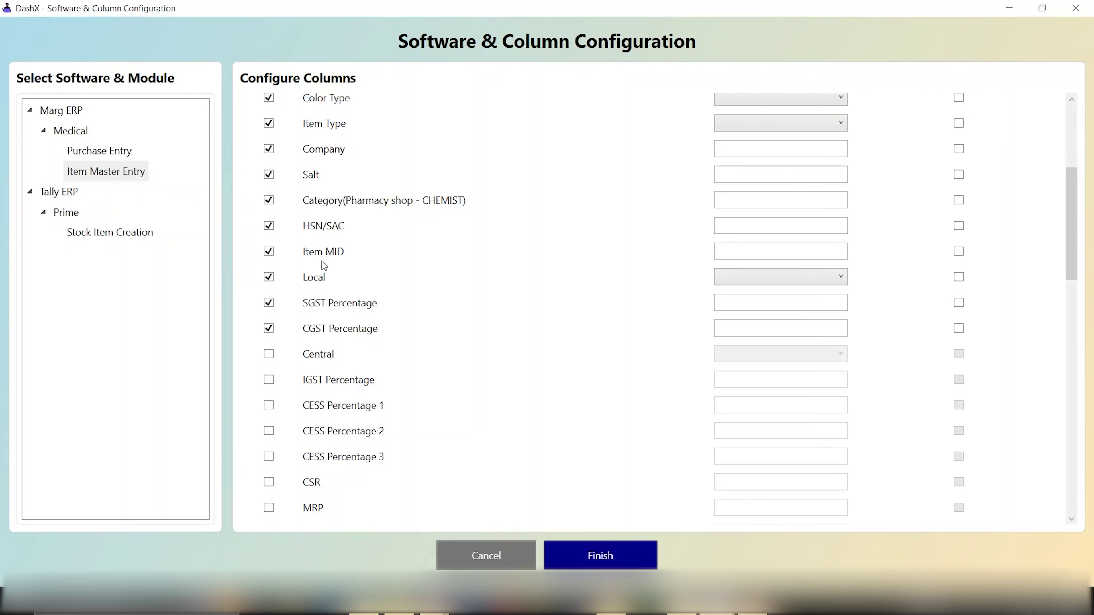
Check the LOCAL field in Marg ERP, and enable the Central and IGST Percentage columns in DashX.
key("alt+Tab")
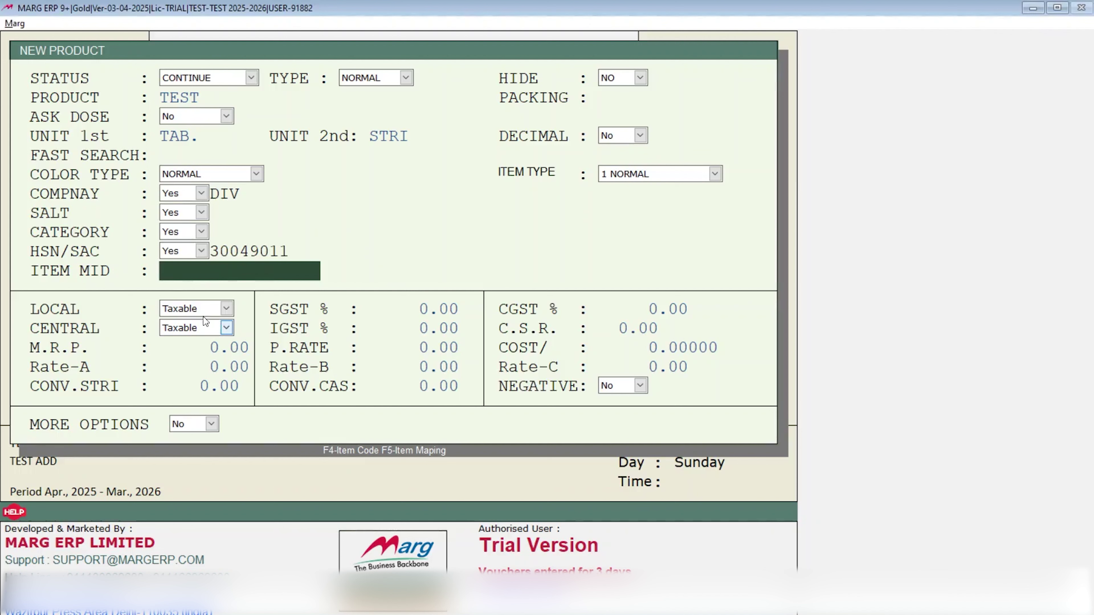
left_click(201, 307)
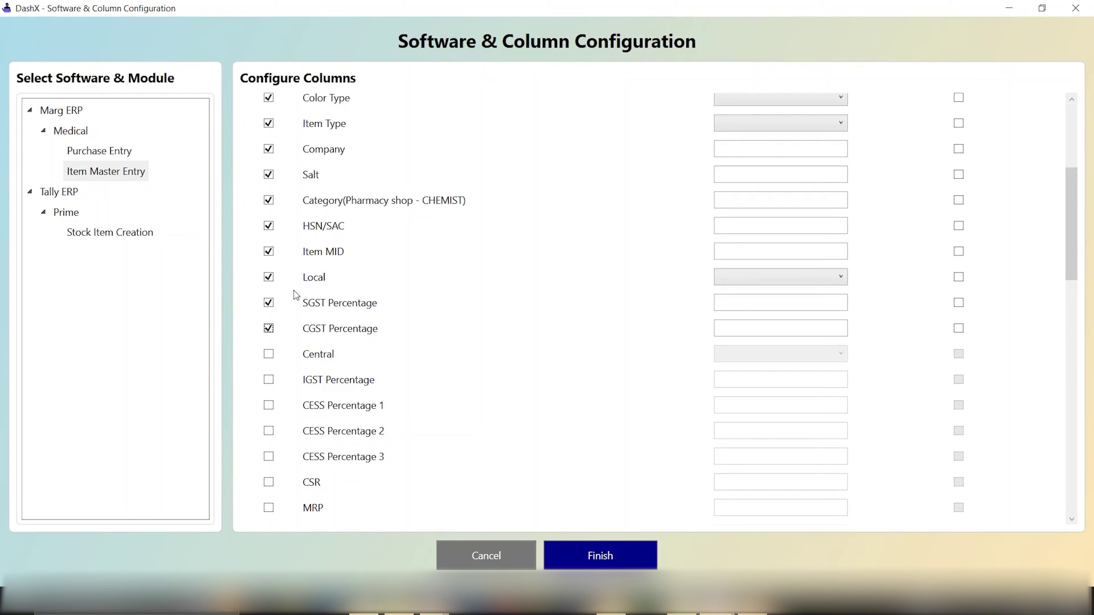
left_click(270, 355)
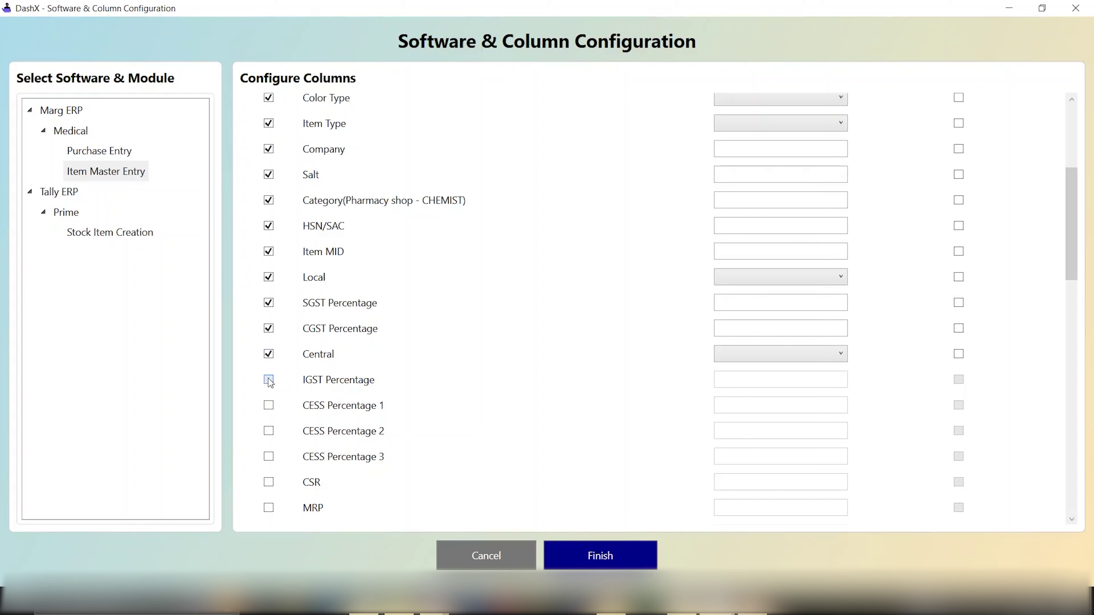
left_click(270, 381)
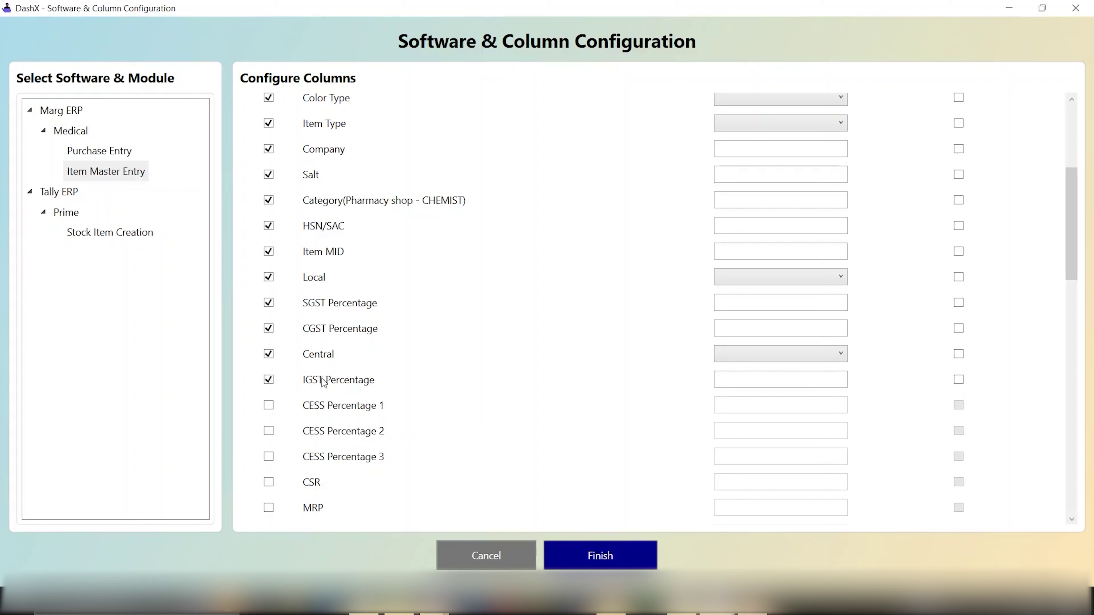
Step through the new product's tax and rate fields in Marg ERP from LOCAL to NEGATIVE, keeping the default values.
scroll(369, 431, "down", 2)
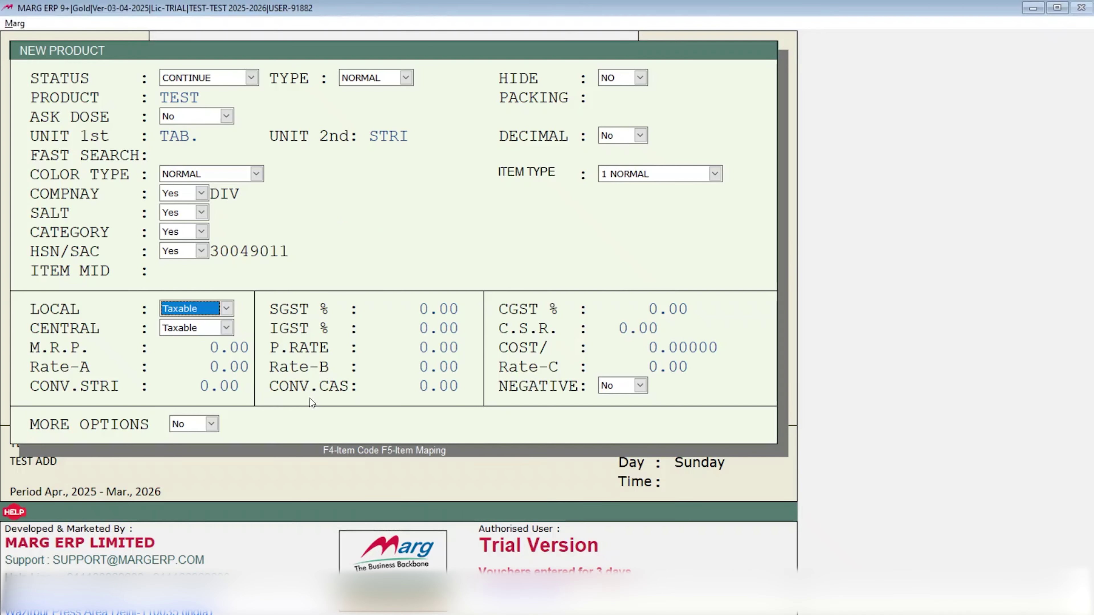
key("Return")
key("Return")
key("Return")
key("Return")
key("Return")
key("Return")
key("Return")
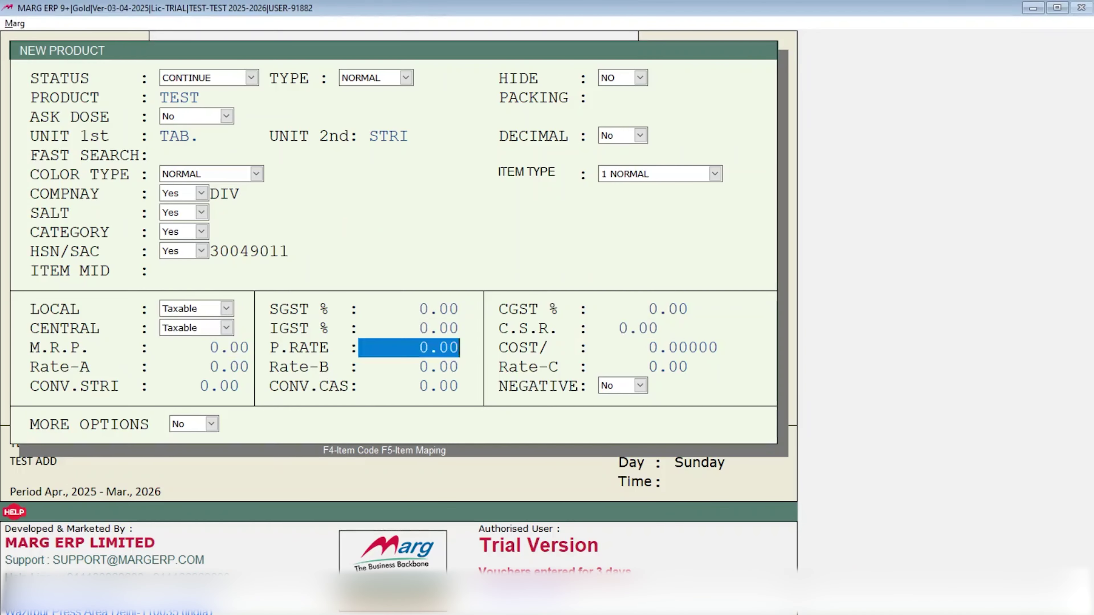
key("Return")
key("Return")
key("Return")
key("Return")
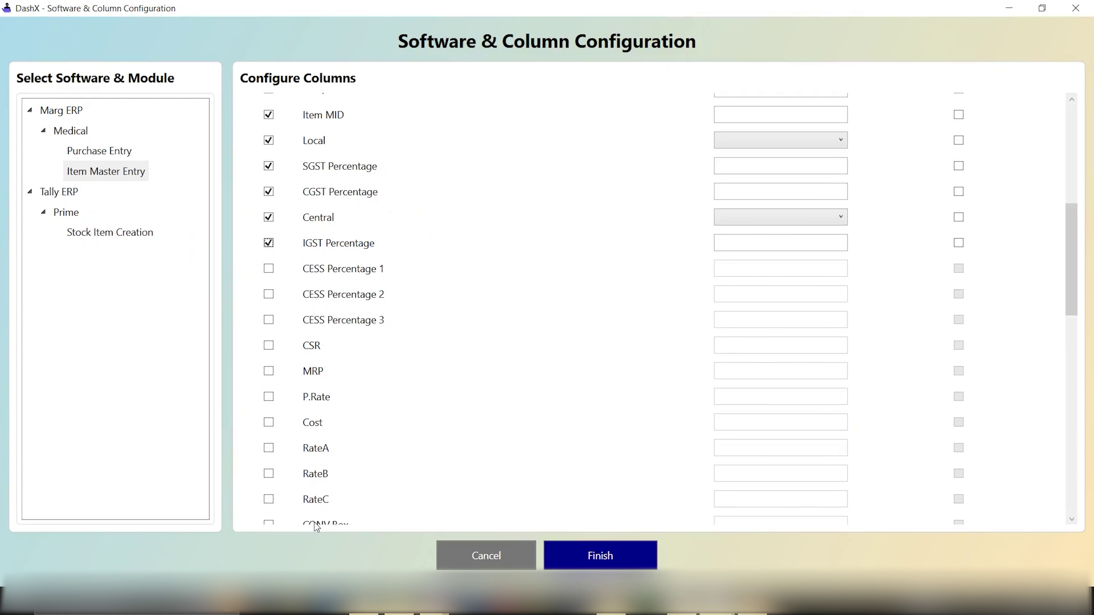
Check the DashX columns up to More Options, and set MORE OPTIONS to Yes in Marg ERP to open the additional fields.
scroll(321, 492, "down", 3)
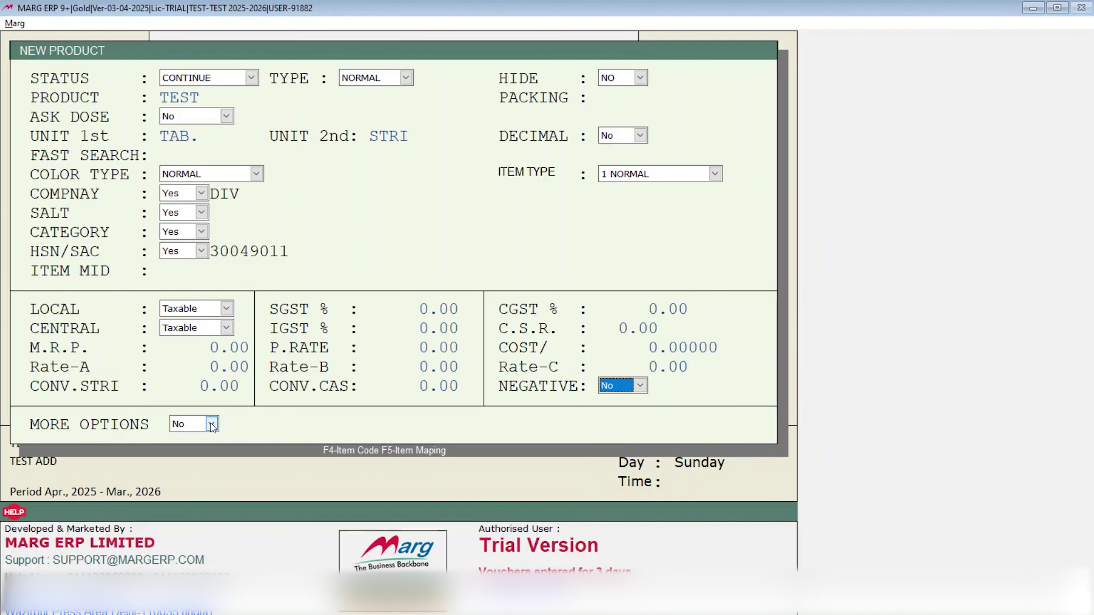
key("Return")
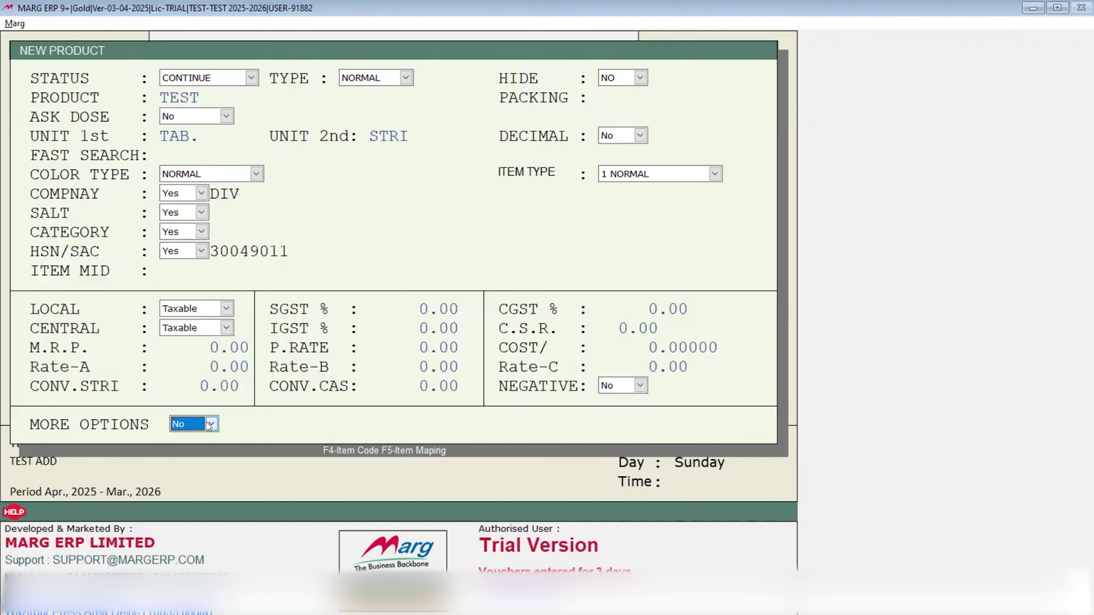
key("y")
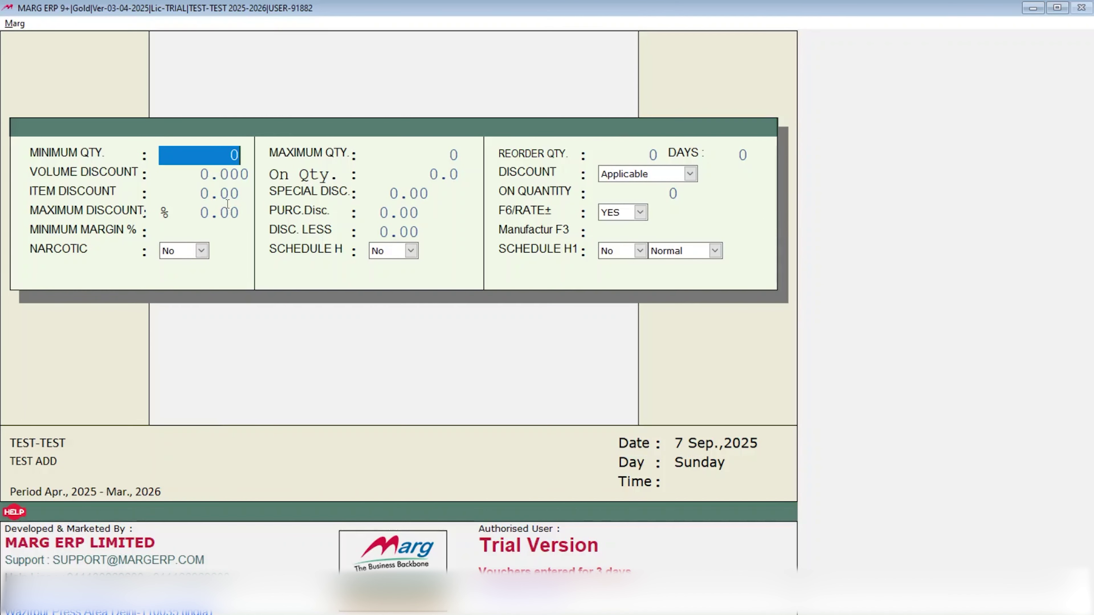
Examine the DashX columns from More Options through Schedule H1-3 against the additional product fields in Marg ERP.
key("alt+Tab")
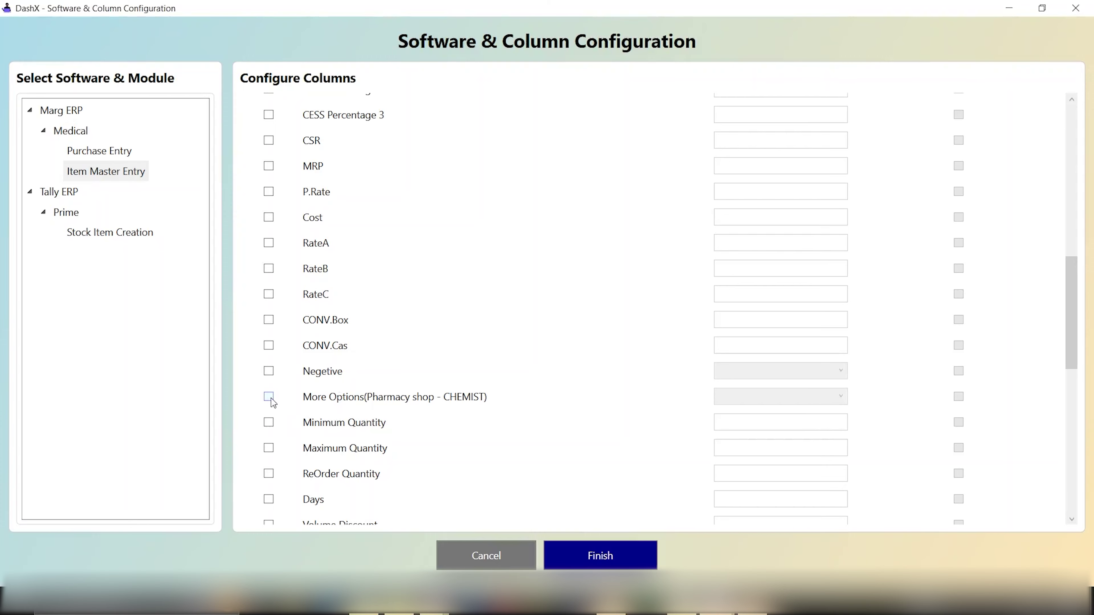
scroll(245, 403, "down", 3)
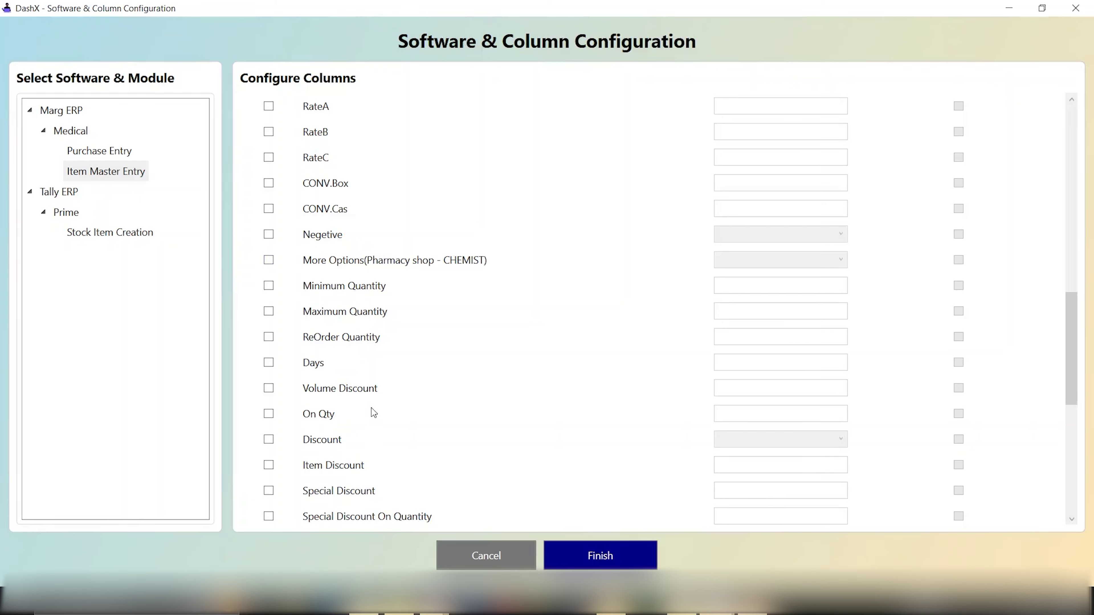
scroll(391, 415, "down", 5)
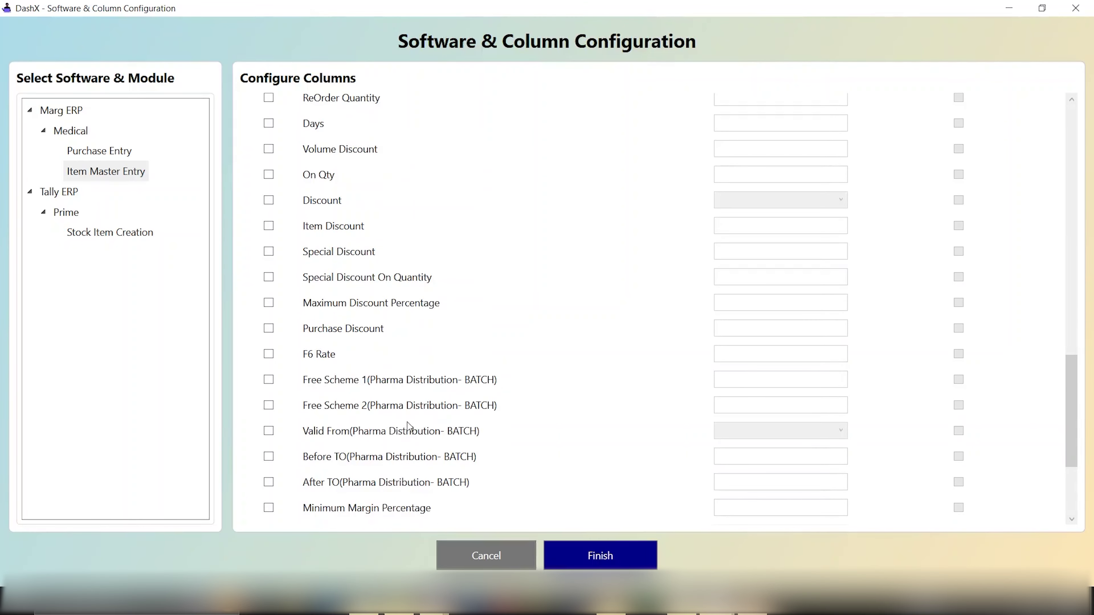
scroll(387, 414, "down", 4)
scroll(386, 416, "down", 1)
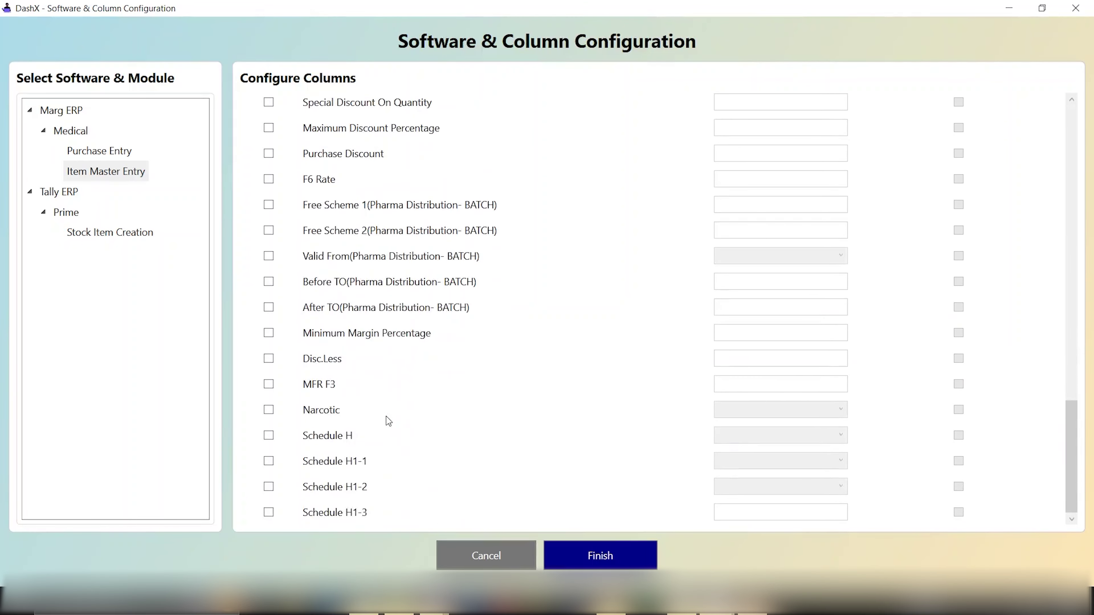
scroll(386, 416, "up", 8)
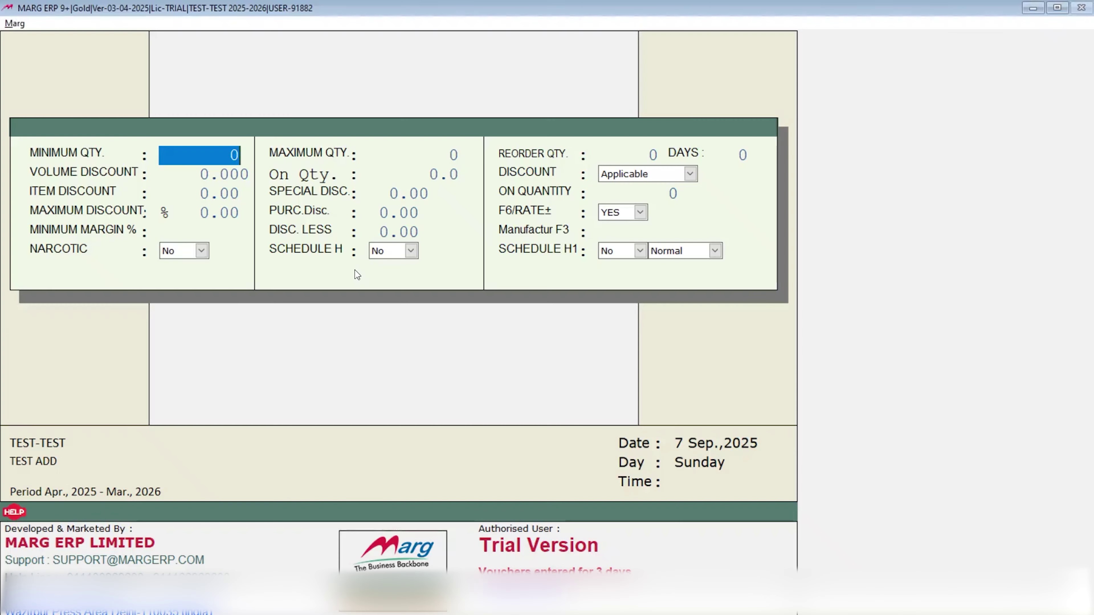
Leave the additional fields screen in Marg ERP and choose Yes for MORE OPTIONS on the new product form.
key("Escape")
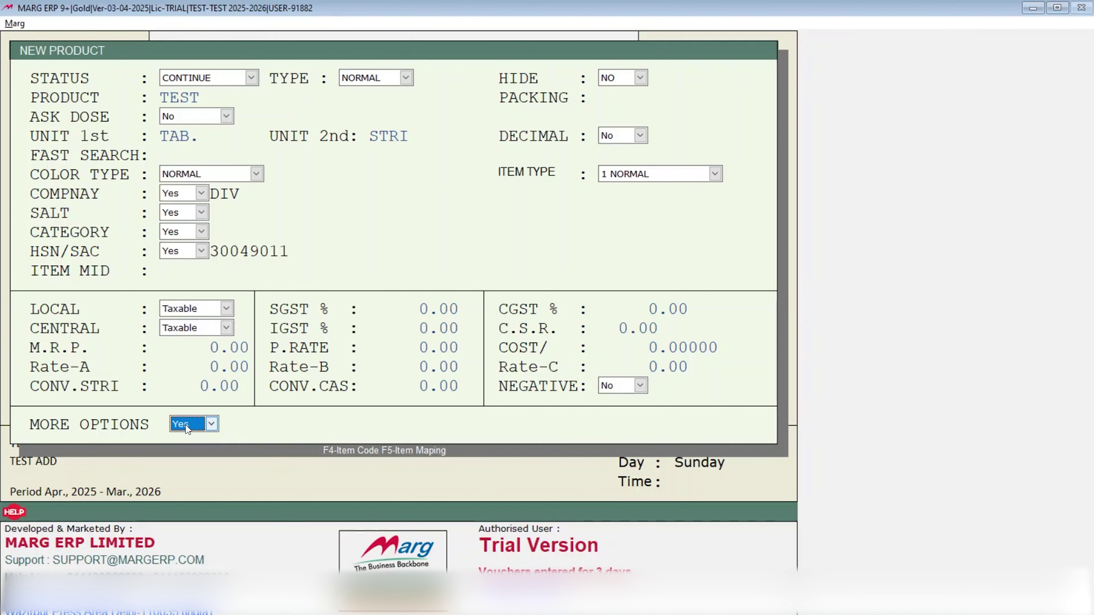
left_click(201, 424)
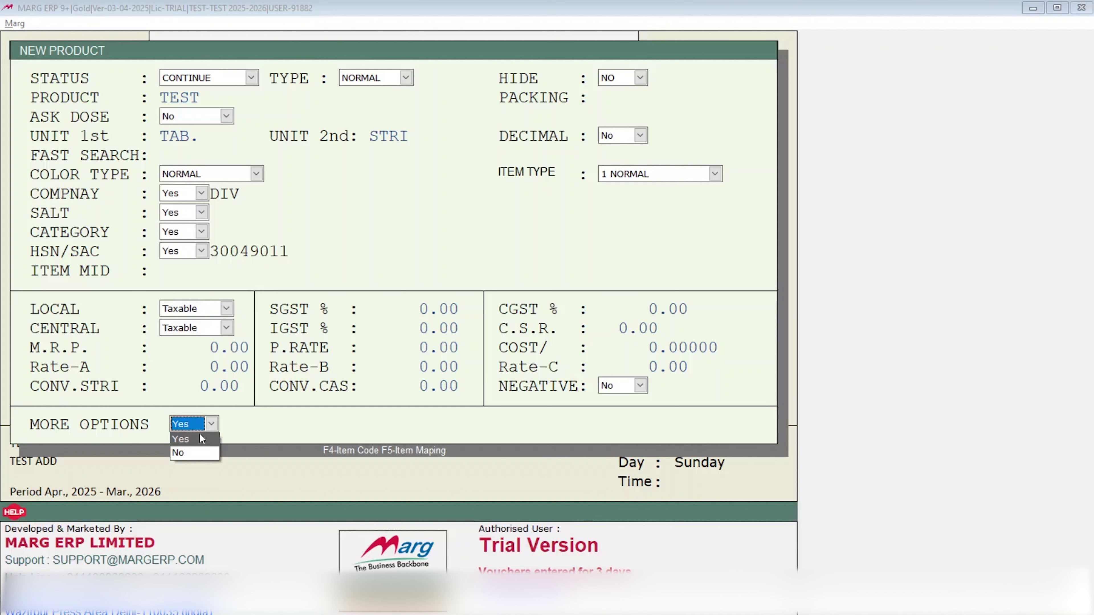
key("Return")
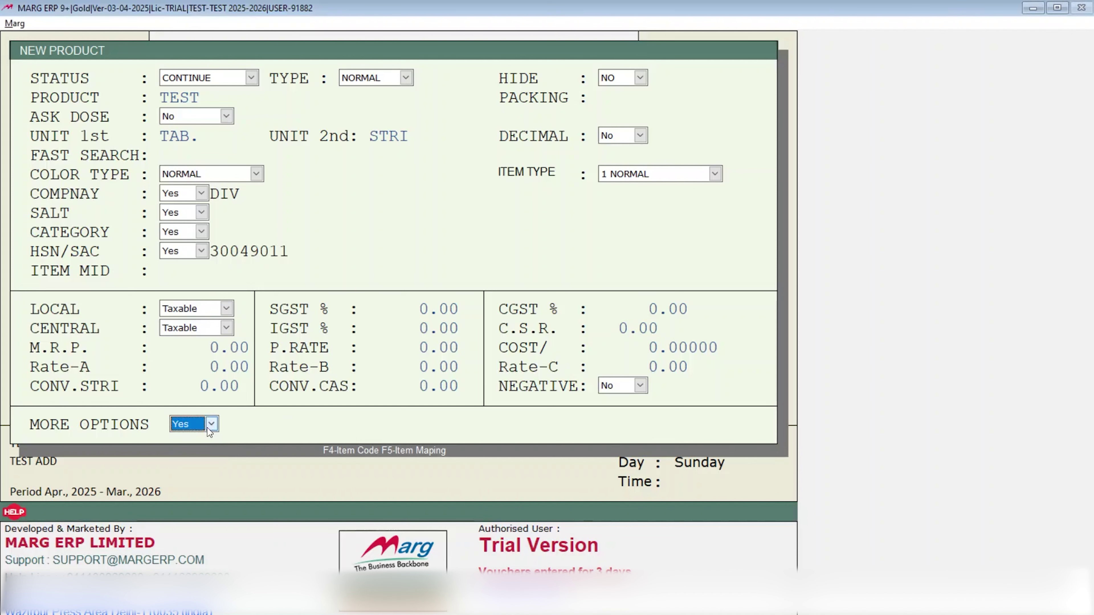
Open the additional product fields in Marg ERP, and enable More Options in DashX with the default value Yes.
key("n")
key("Return")
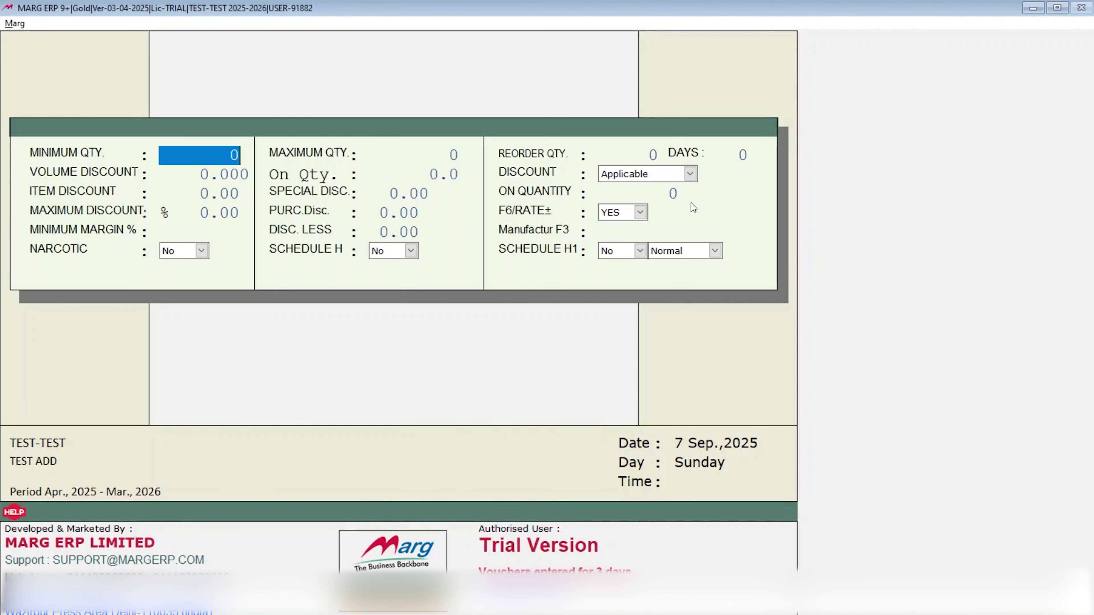
key("alt+Tab")
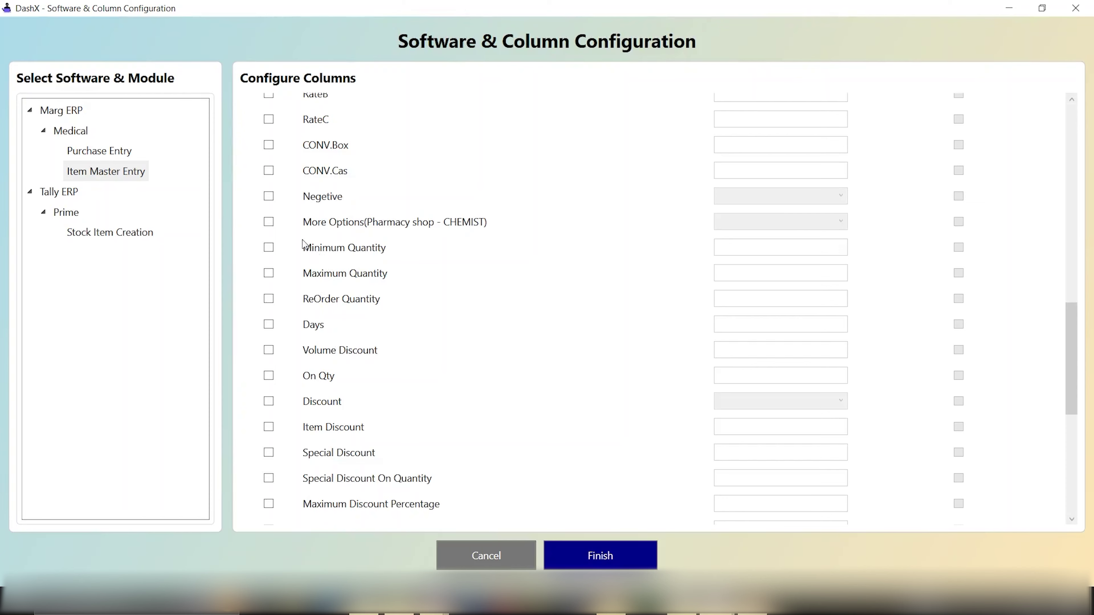
left_click(270, 222)
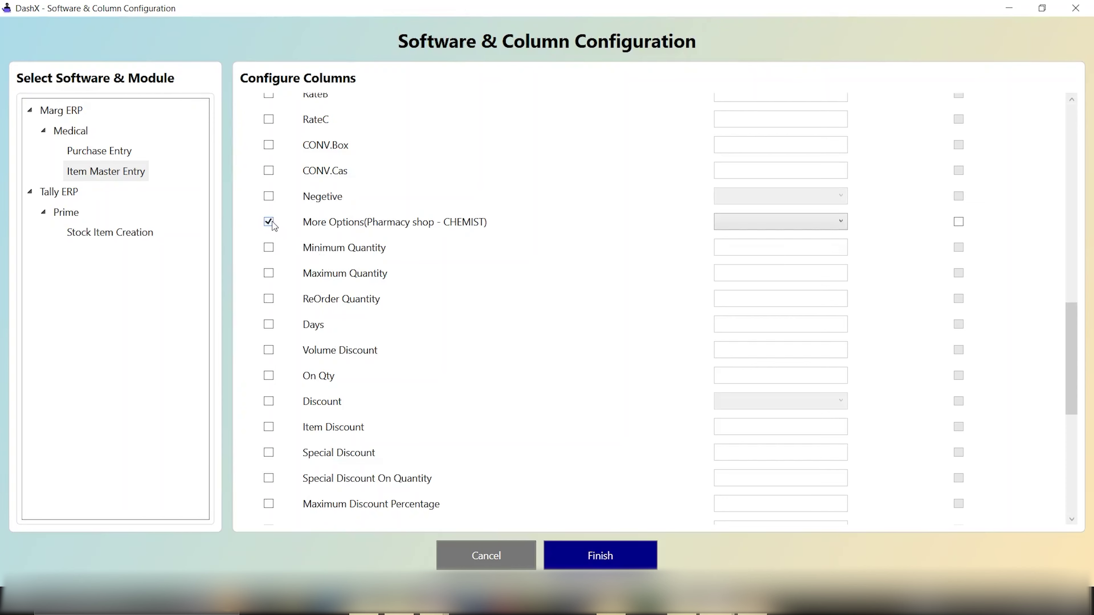
left_click(732, 222)
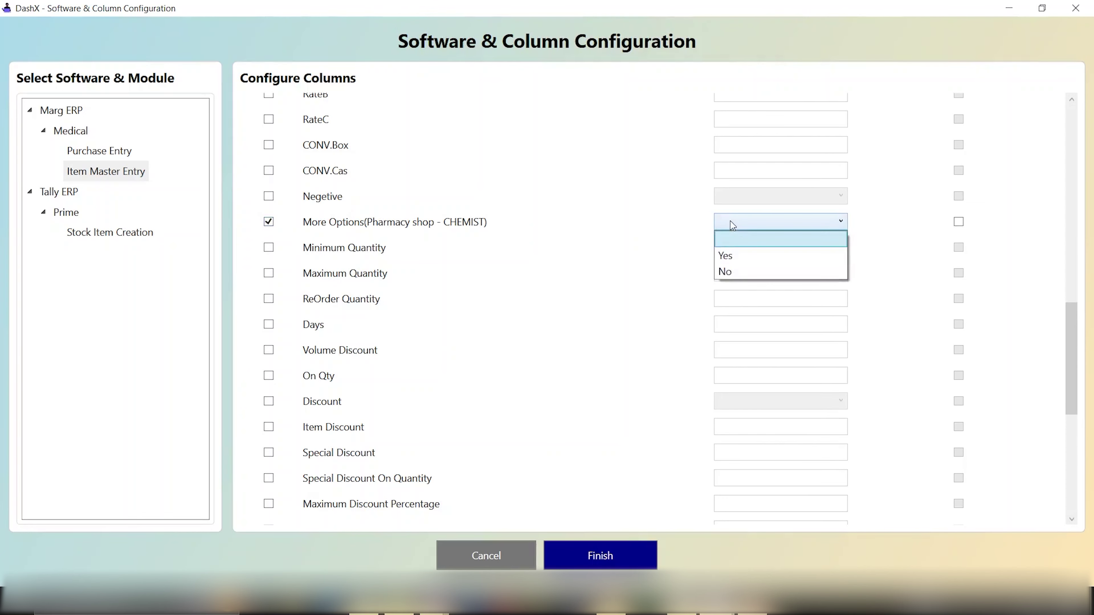
left_click(744, 254)
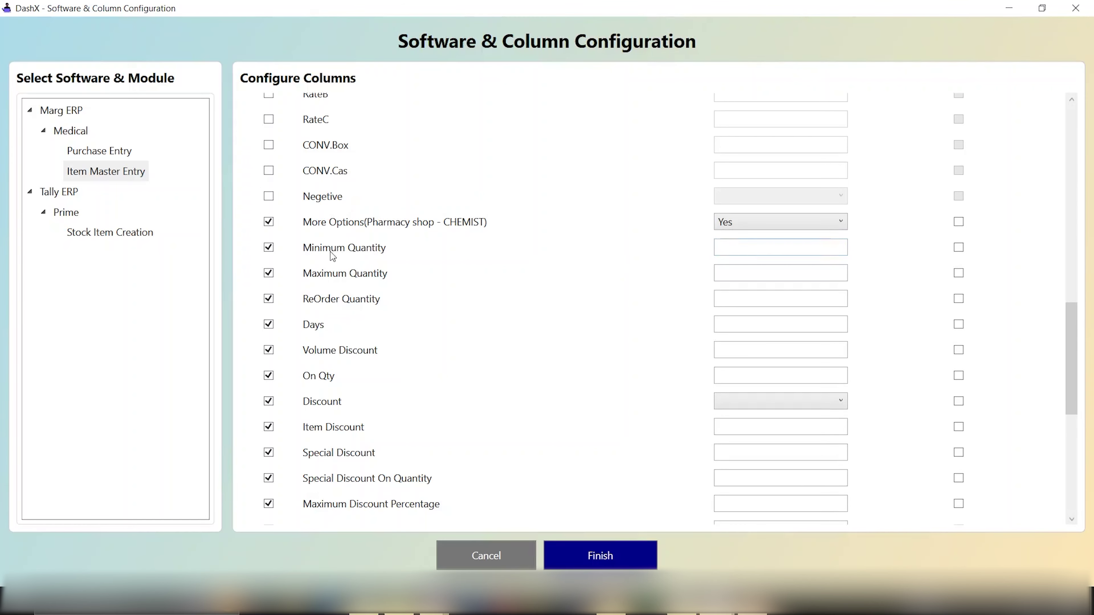
Examine the DashX columns from Minimum Quantity through Schedule H1-3 and compare them with Marg ERP's additional product fields.
scroll(379, 484, "down", 5)
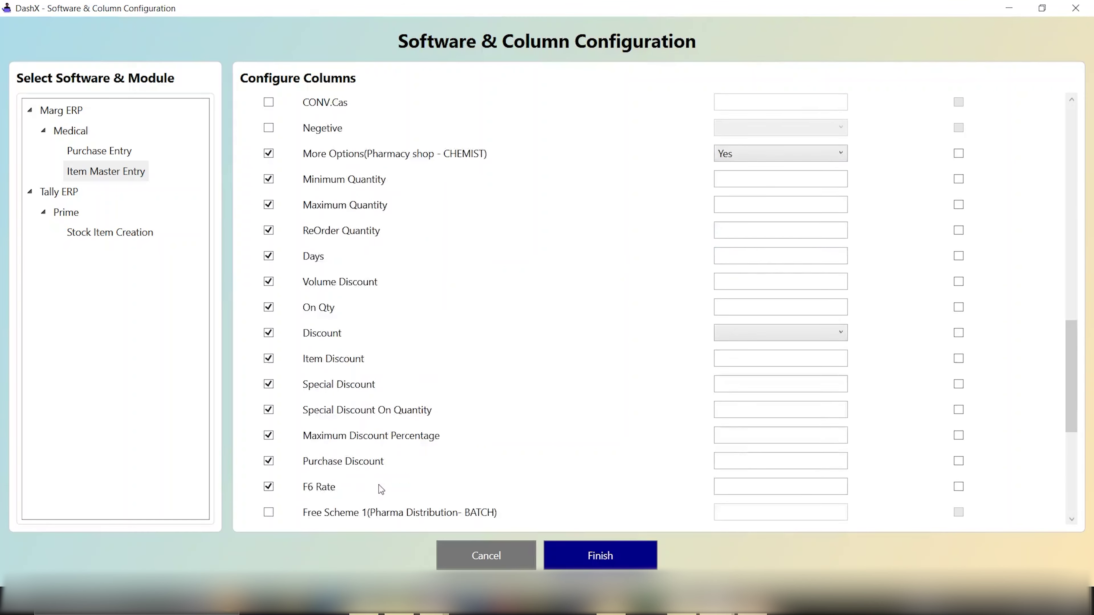
scroll(308, 255, "up", 1)
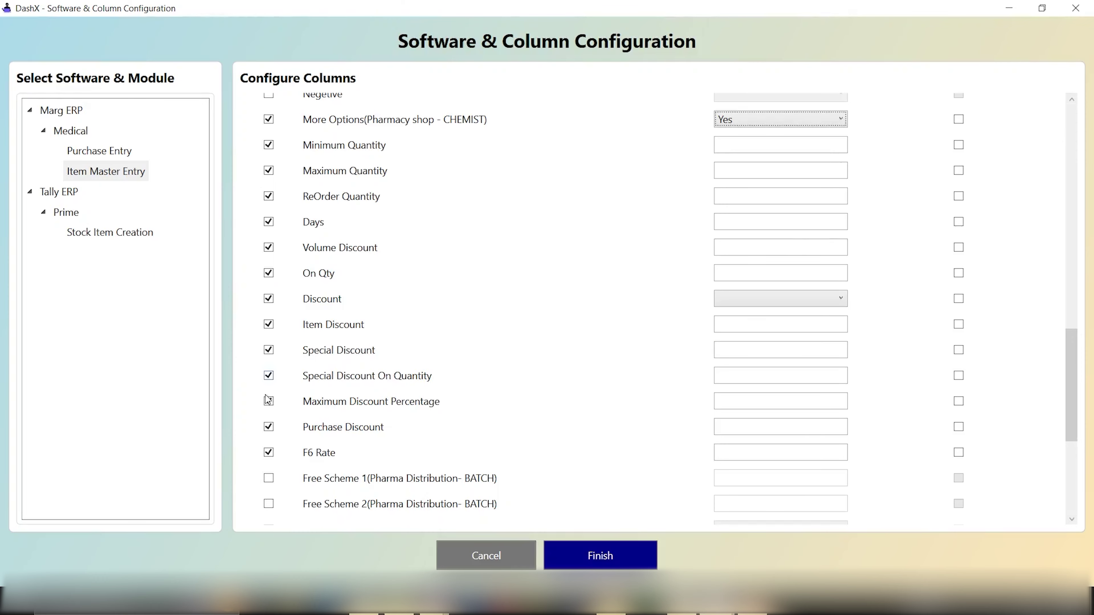
scroll(347, 462, "down", 5)
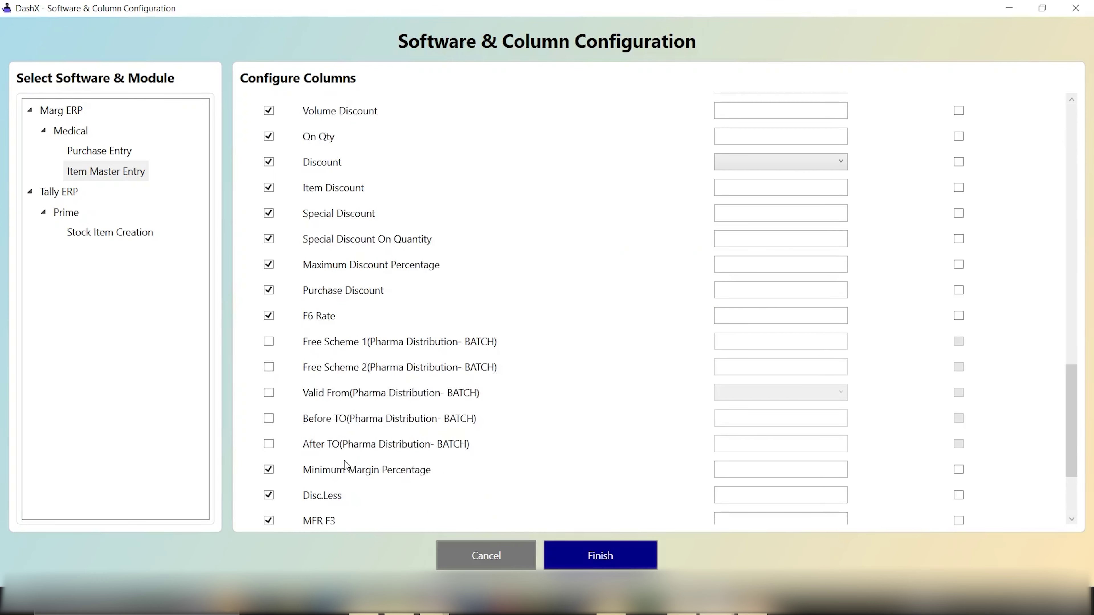
key("alt+Tab")
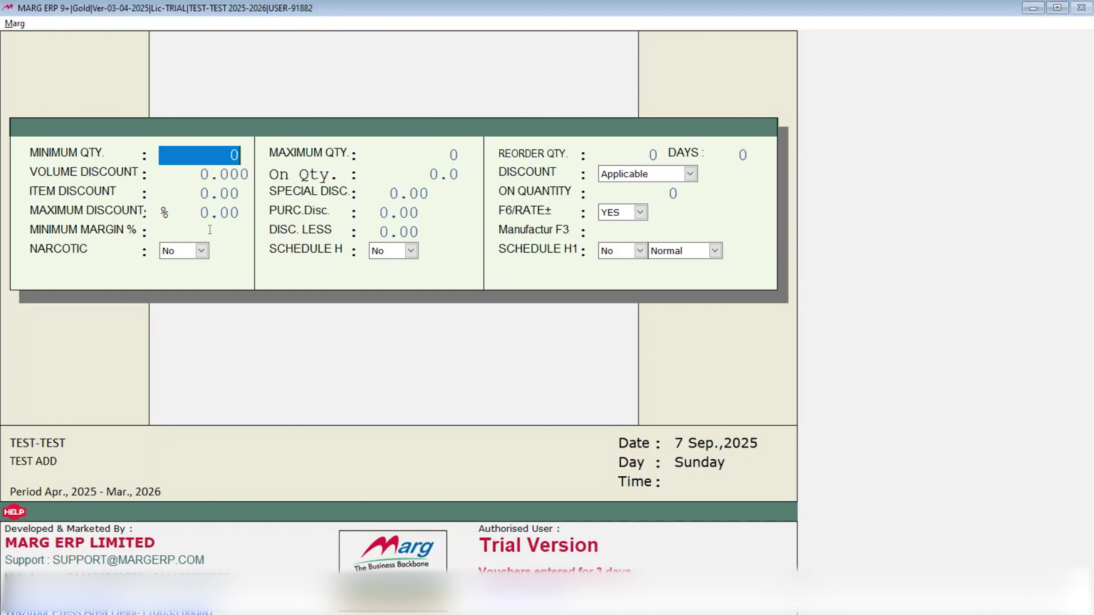
key("alt+Tab")
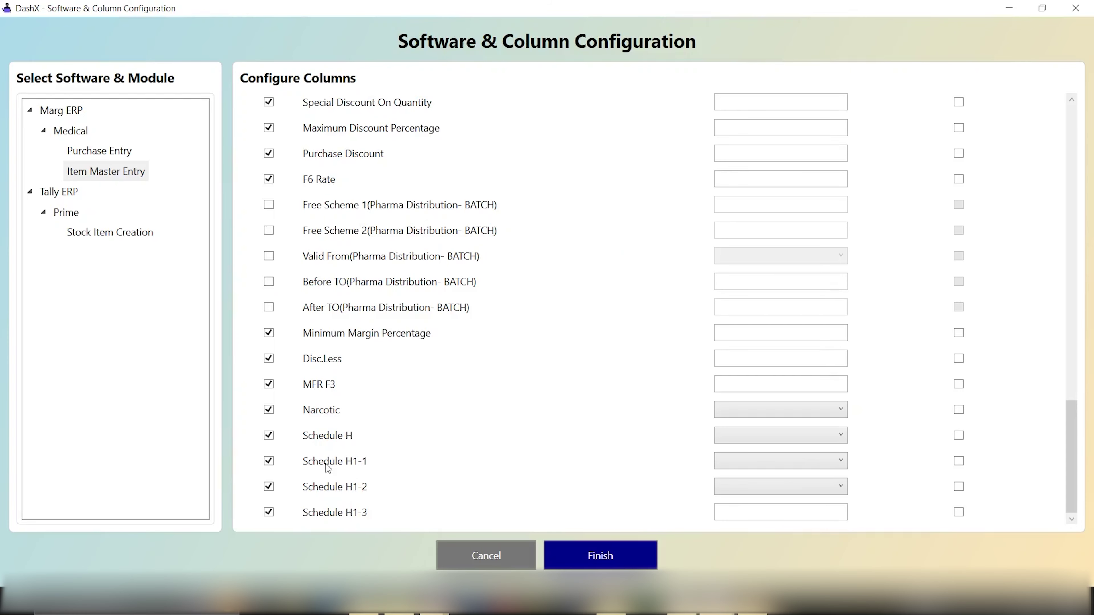
scroll(326, 303, "up", 3)
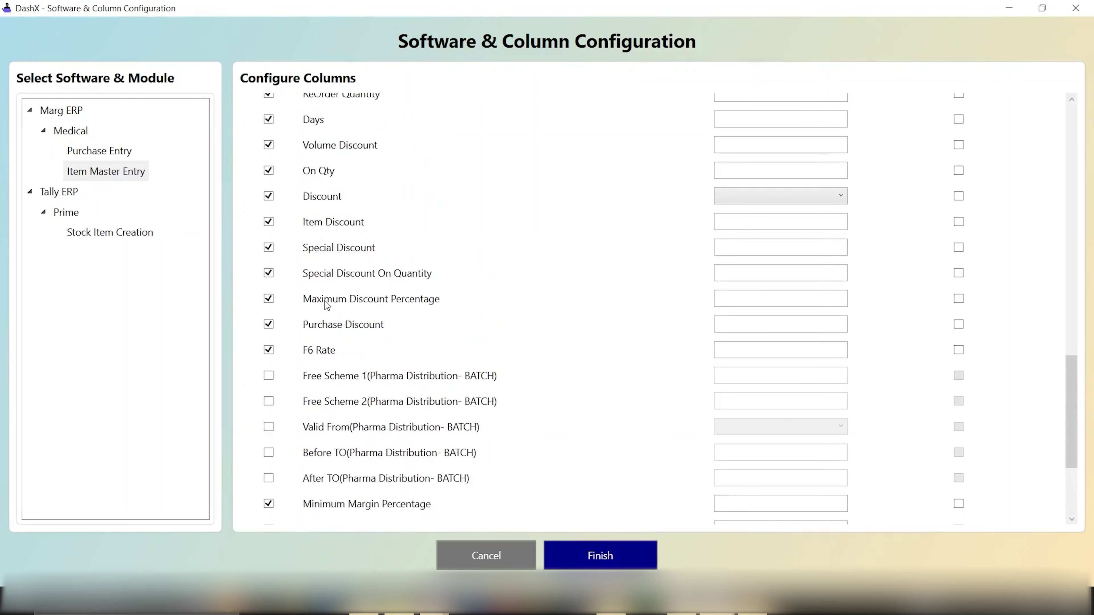
scroll(324, 301, "up", 2)
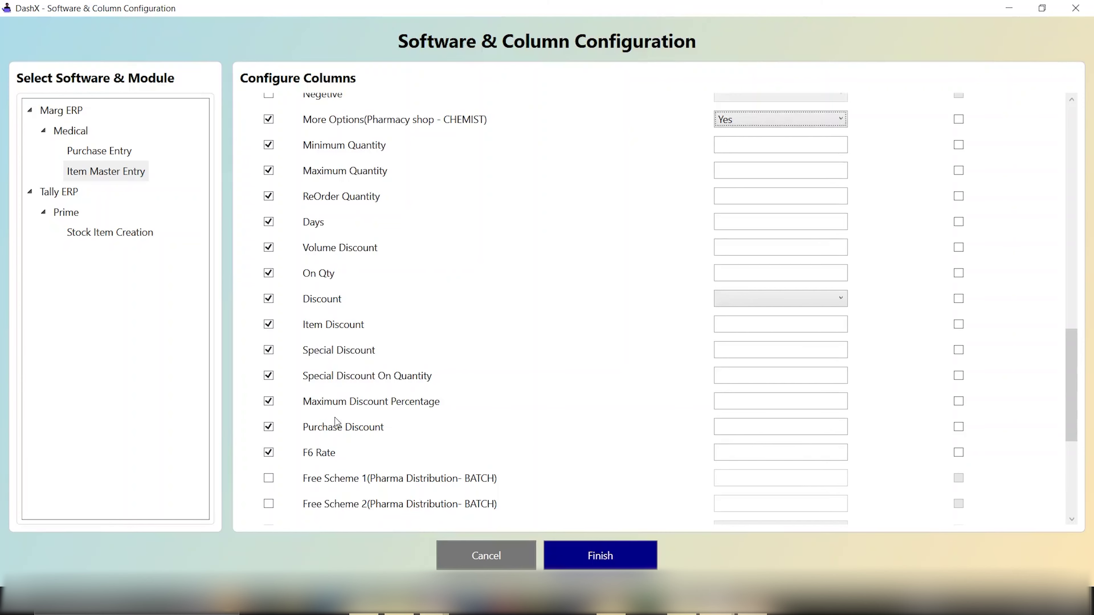
scroll(283, 458, "down", 4)
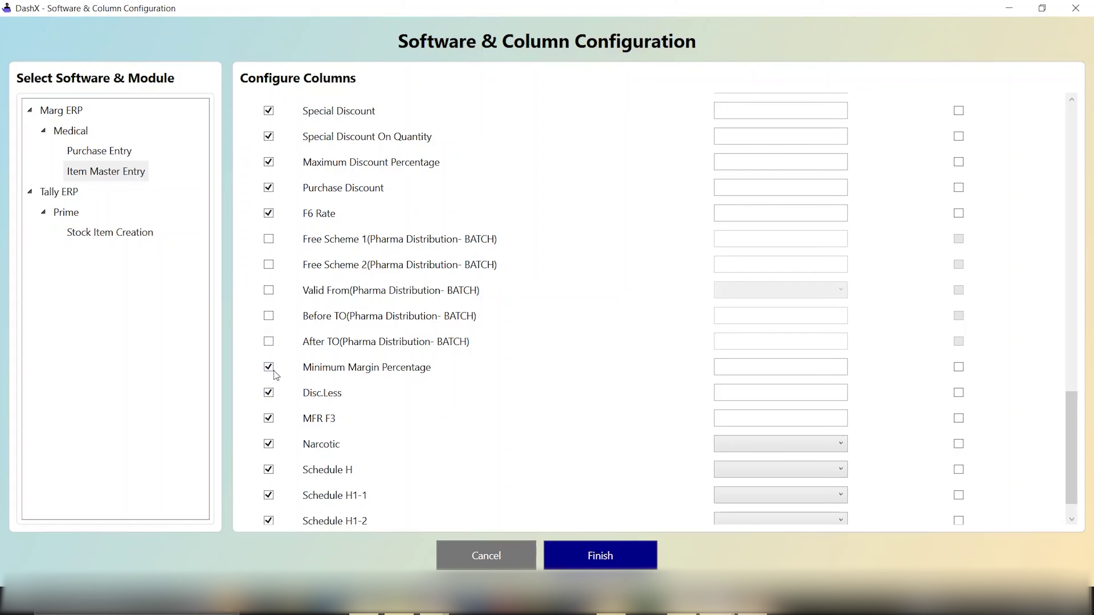
scroll(308, 440, "down", 1)
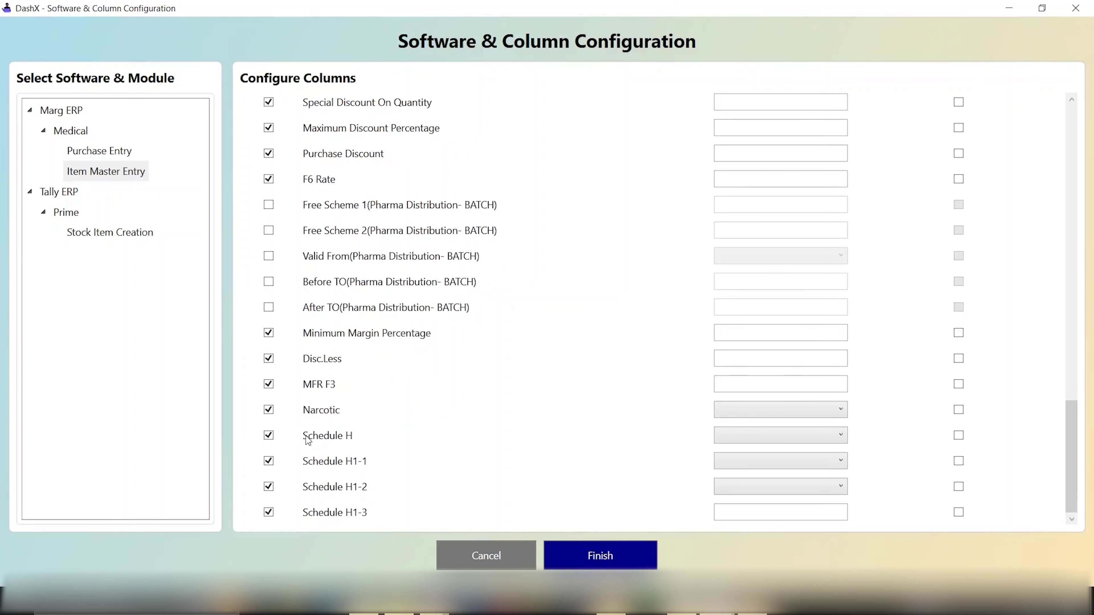
scroll(358, 375, "up", 12)
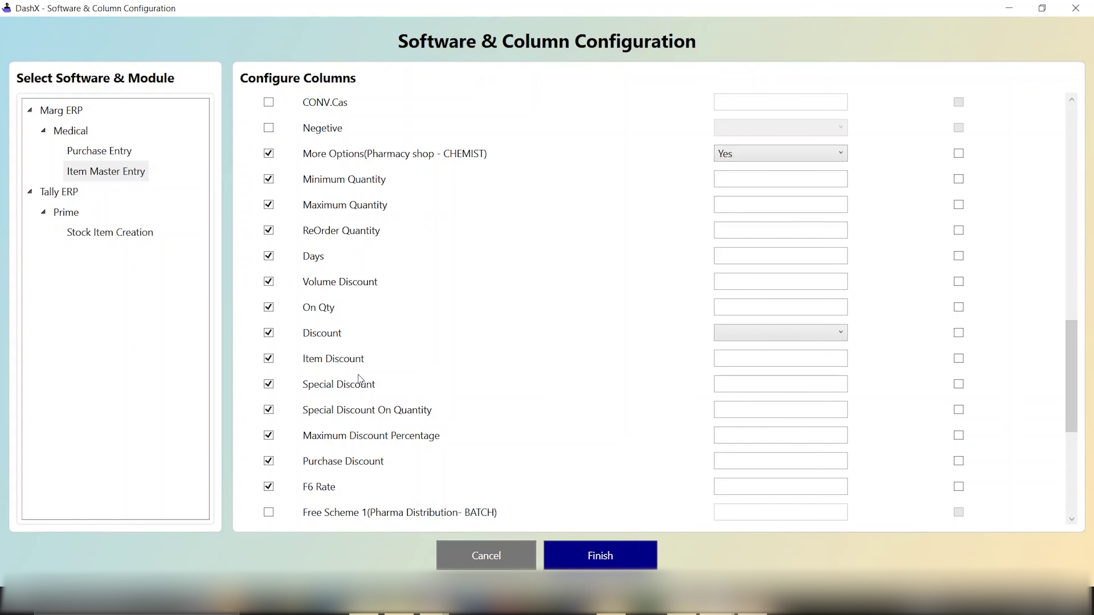
scroll(507, 381, "down", 12)
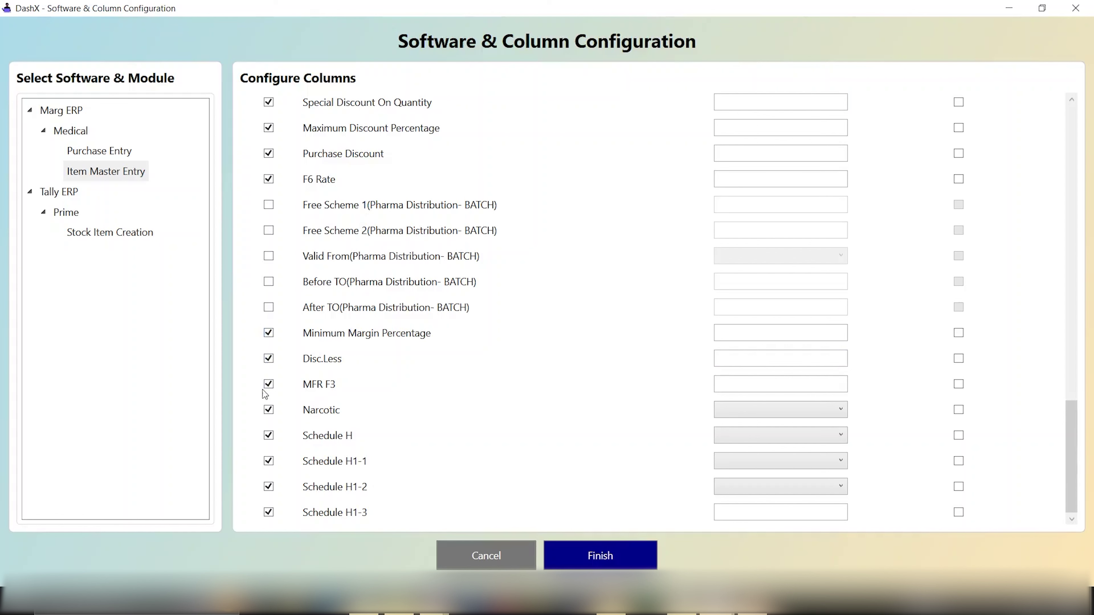
scroll(319, 199, "up", 5)
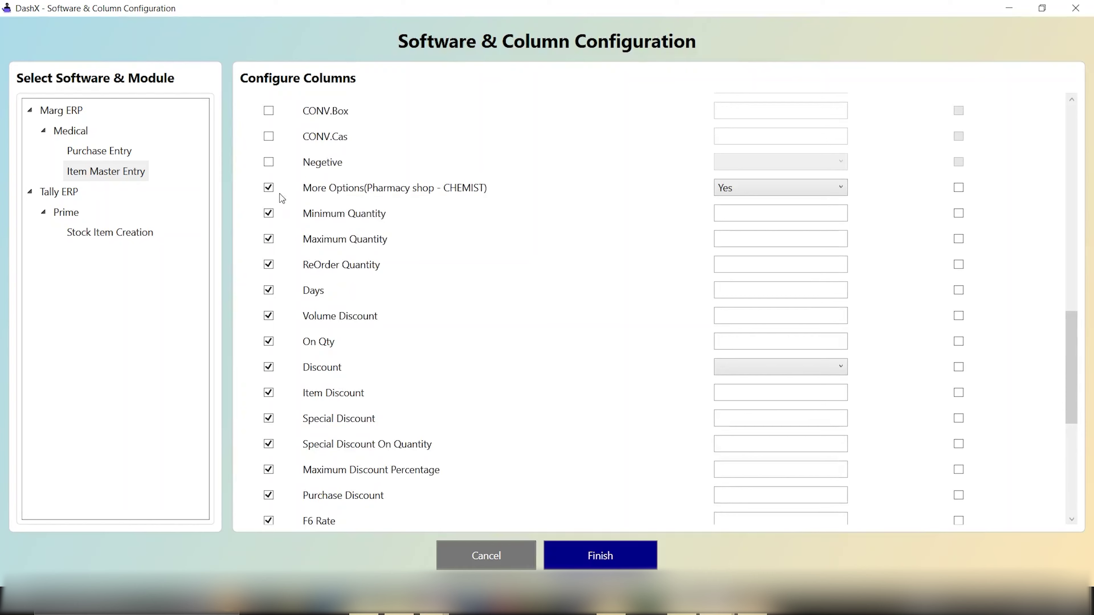
Disable and re-enable the More Options column, and set its default value to No.
left_click(268, 190)
left_click(270, 188)
left_click(781, 193)
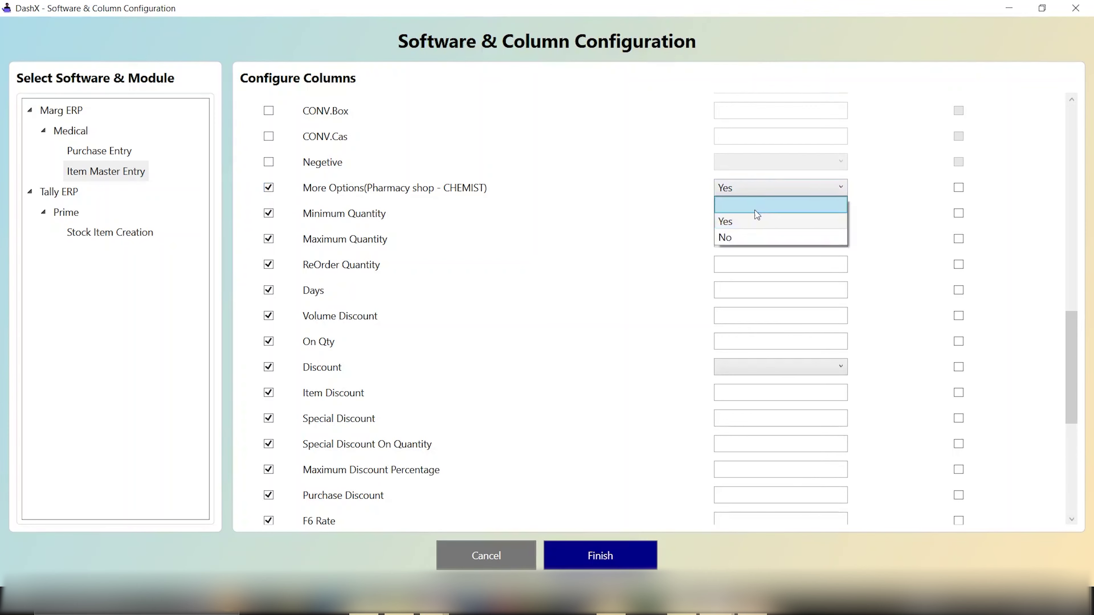
left_click(749, 236)
Disable the Item MID, Local, SGST Percentage, CGST Percentage, Central and IGST Percentage columns, and finish the column configuration.
scroll(284, 202, "up", 10)
left_click(268, 281)
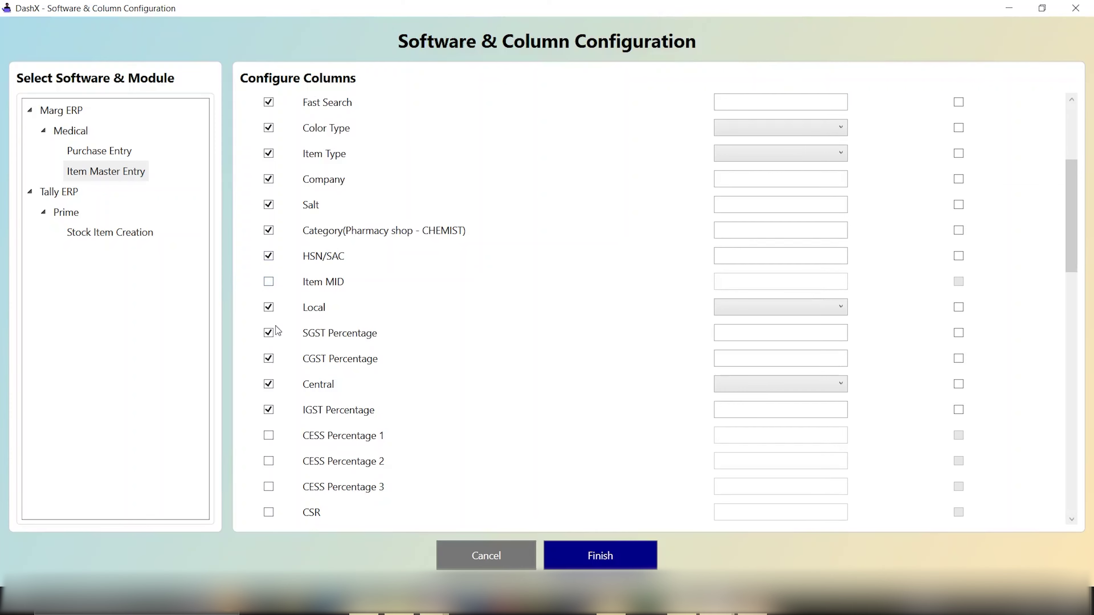
left_click(271, 311)
left_click(273, 333)
left_click(271, 358)
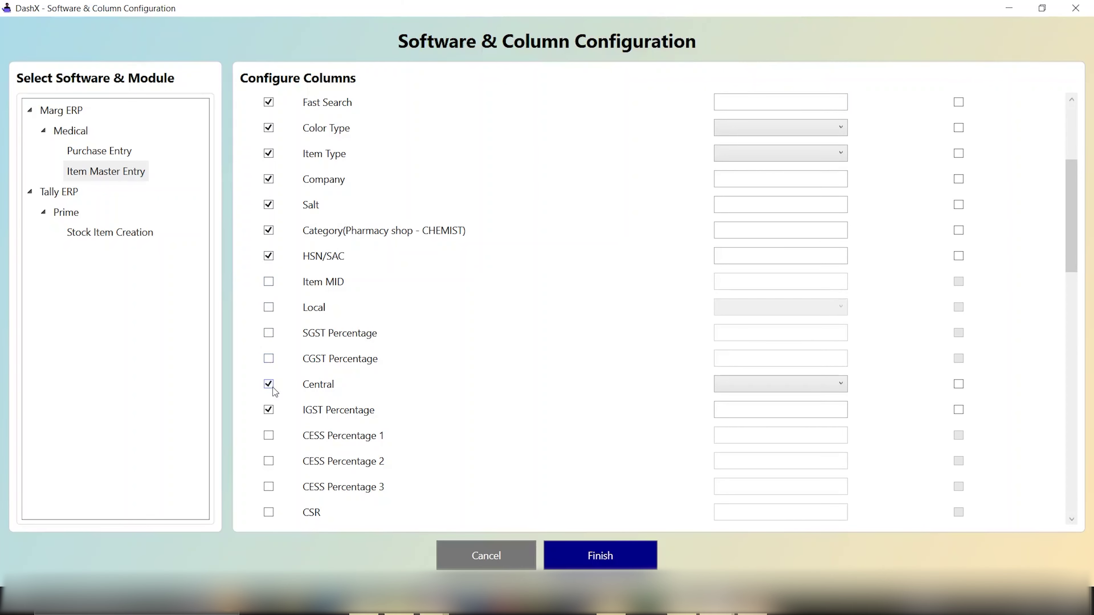
left_click(272, 385)
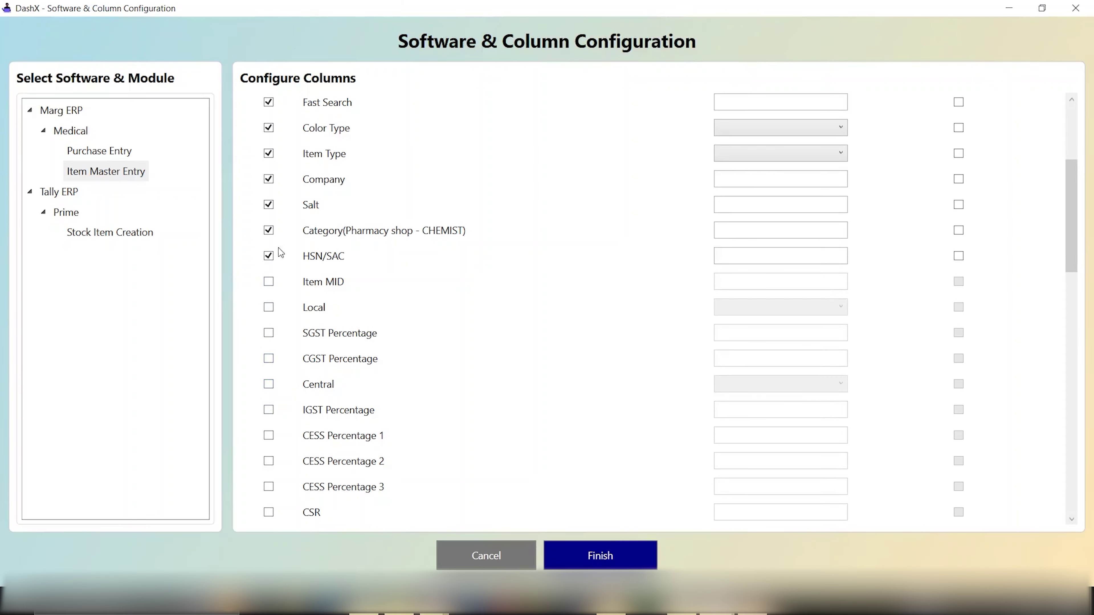
scroll(378, 302, "up", 3)
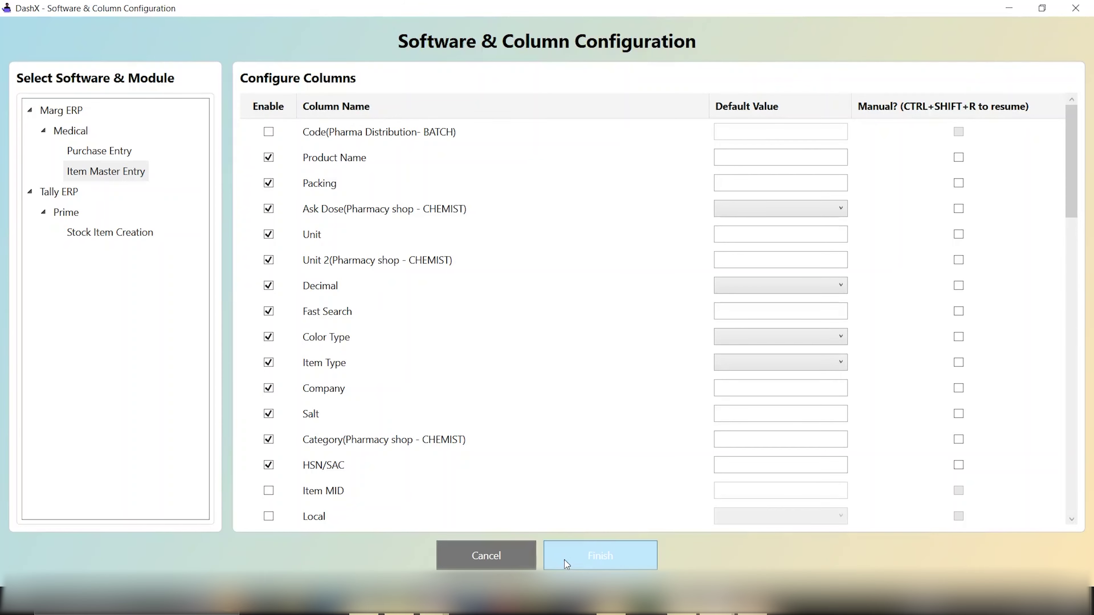
left_click(594, 560)
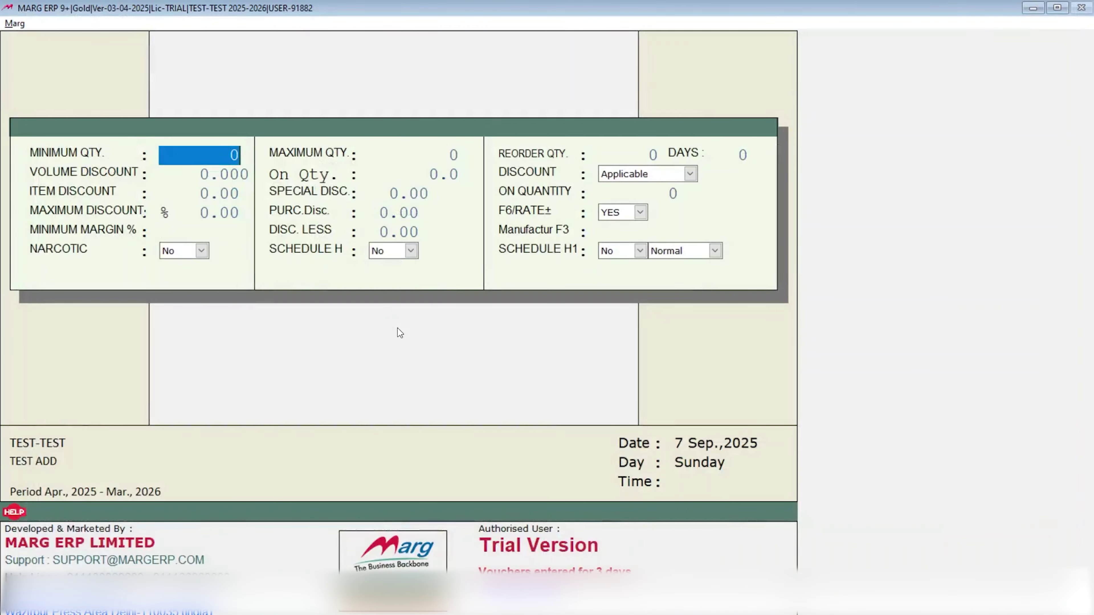
Exit the TEST product in Marg ERP without saving and open a blank new product form.
key("Escape")
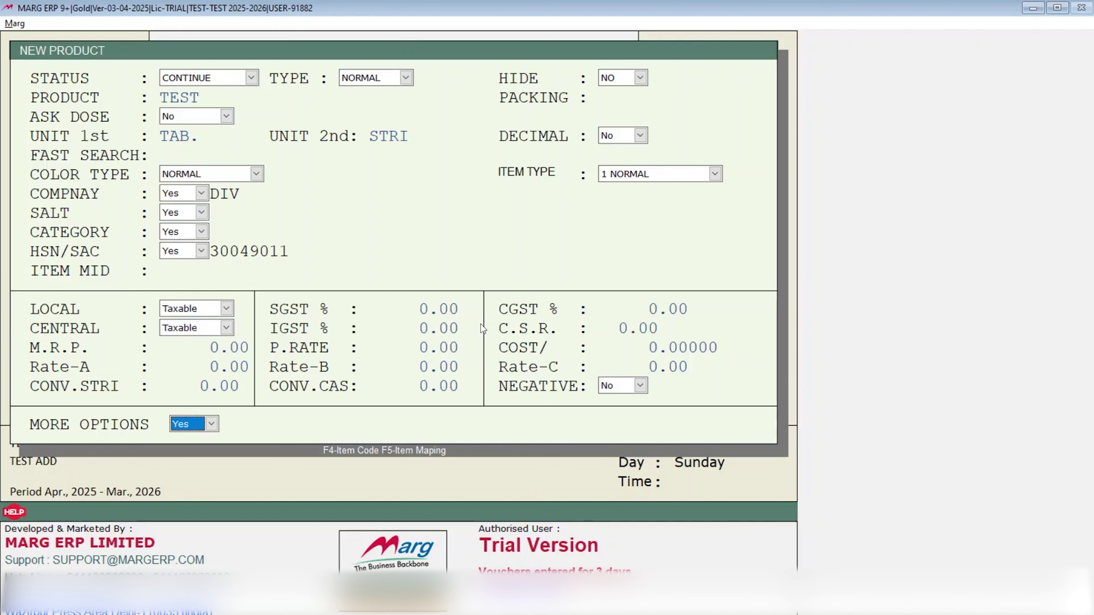
key("Escape")
key("Right")
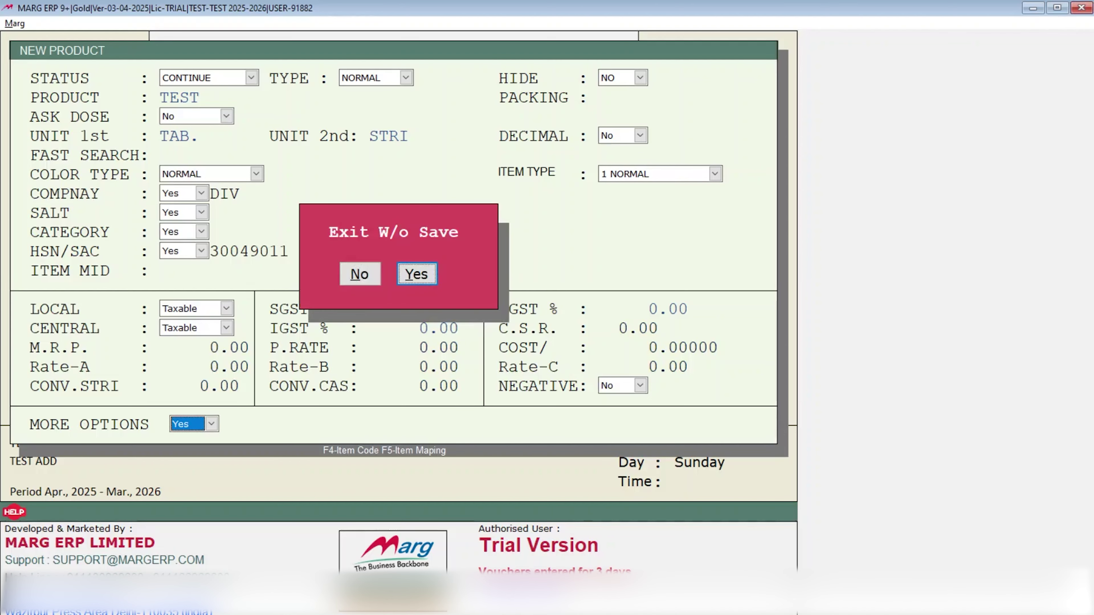
key("Return")
key("Insert")
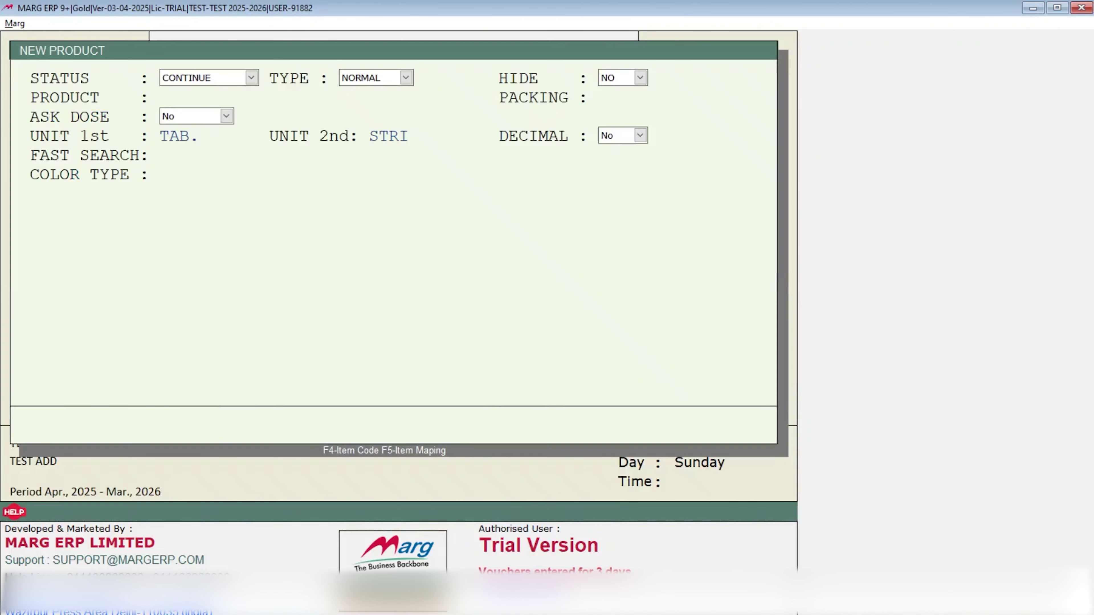
Switch to DashX and extract the product table for Marg Item Master Entry from "WhatsApp Image 2025-09-04 at 13.47.49.jpeg".
key("alt+Tab")
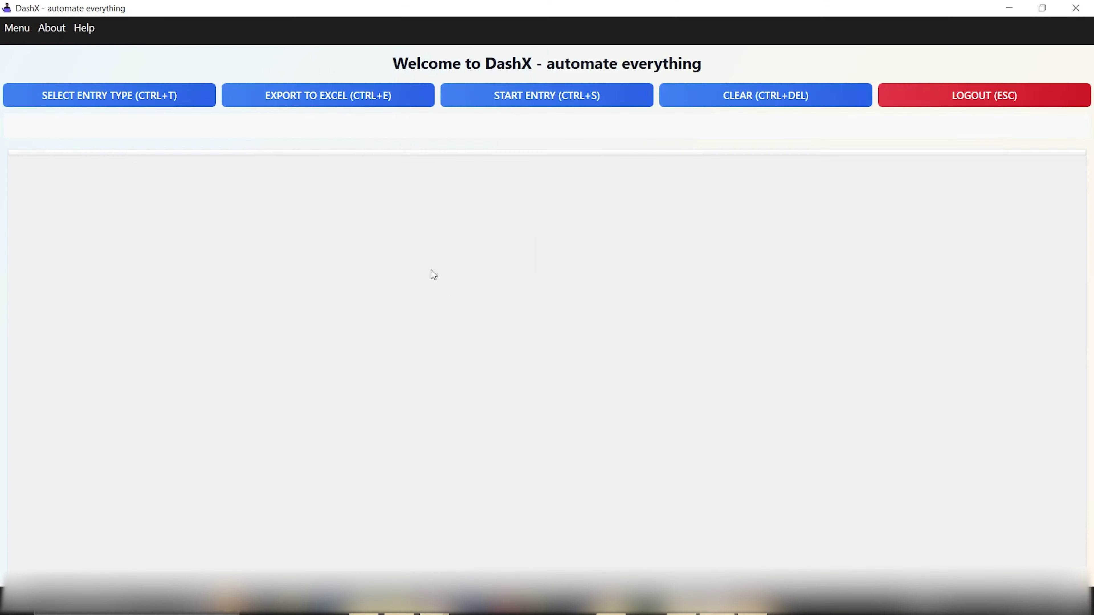
left_click(78, 106)
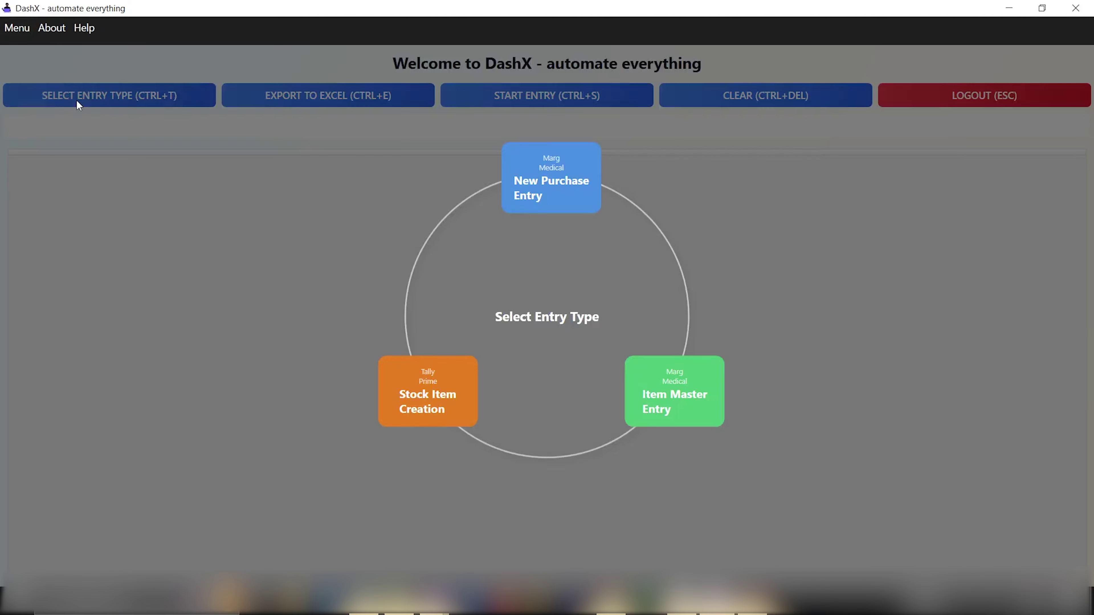
left_click(686, 374)
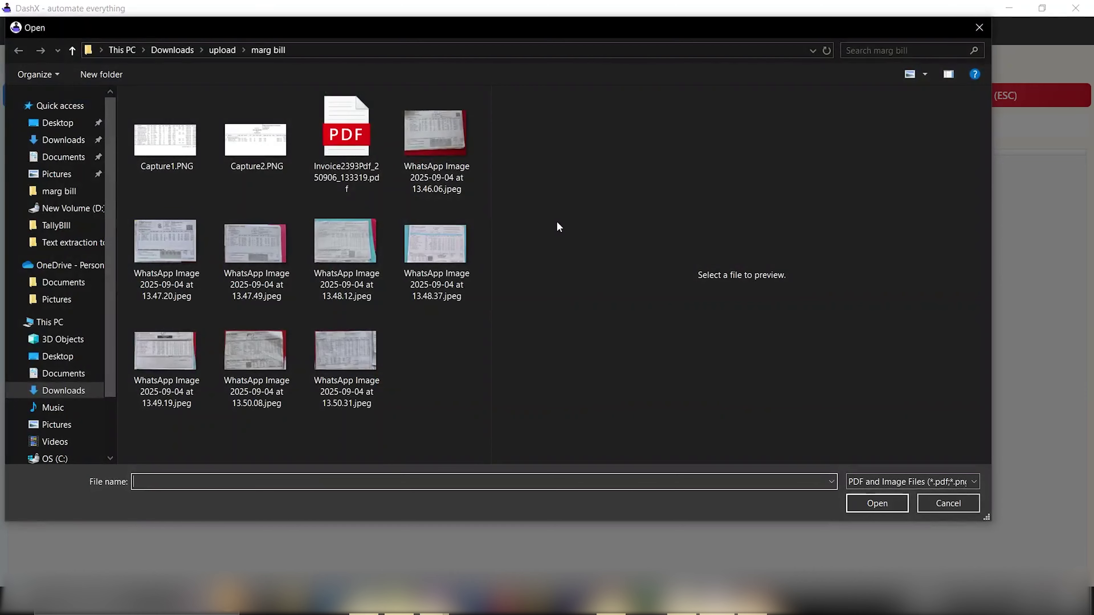
left_click(252, 254)
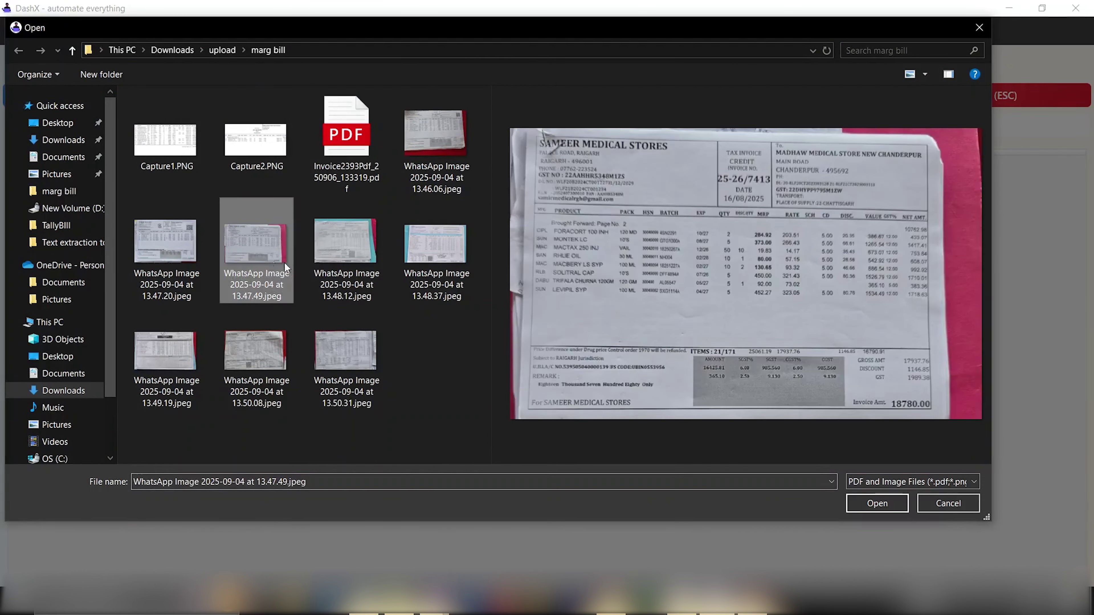
left_click(877, 504)
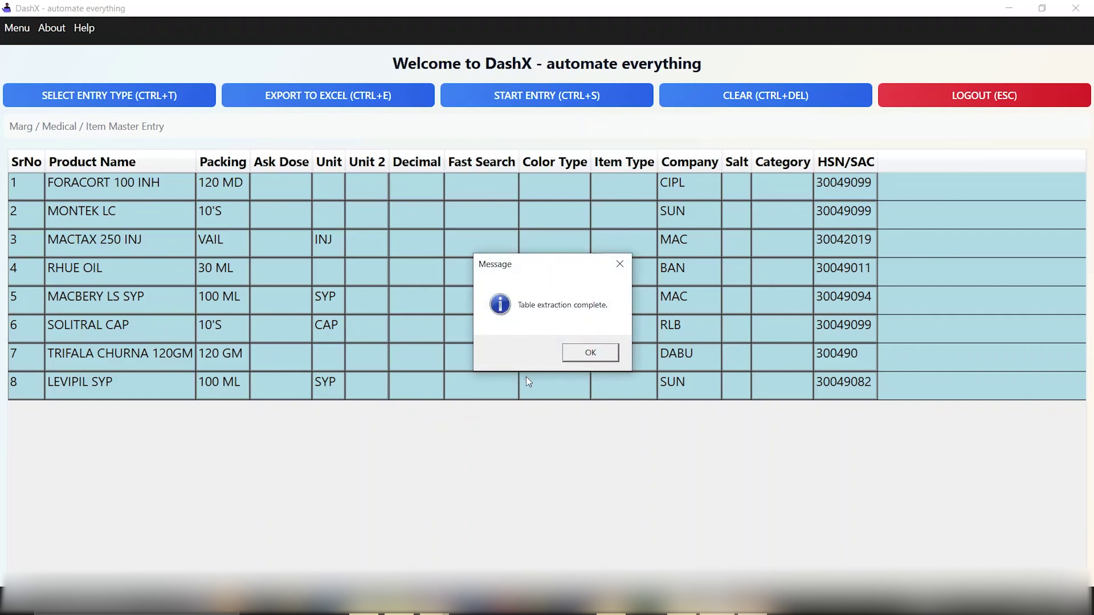
left_click(589, 353)
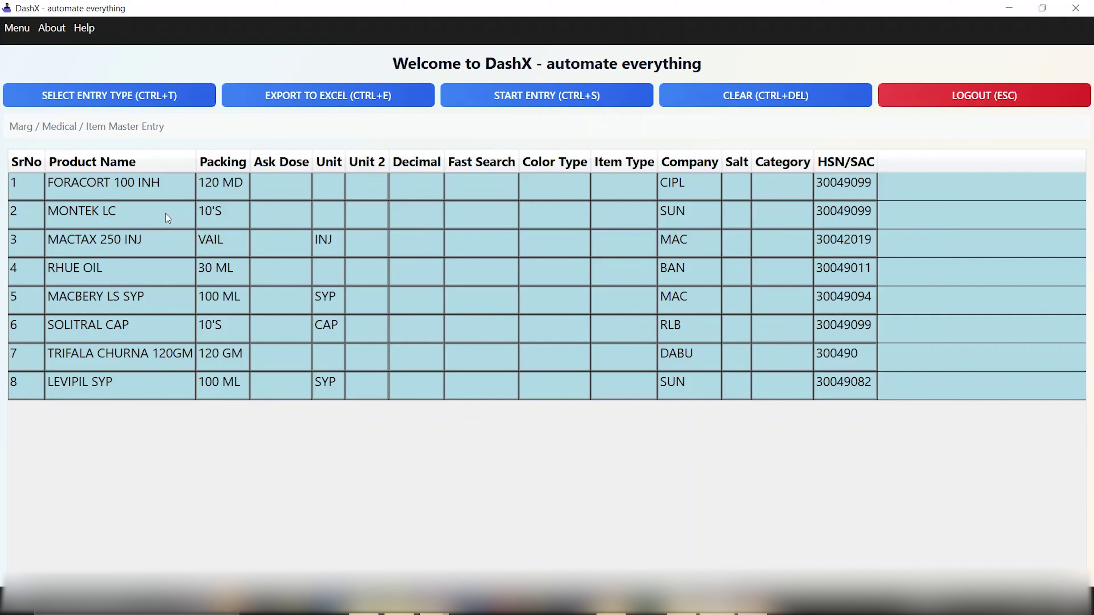
Set the Unit of FORACORT 100 INH and MONTEK LC to TAB in the product table.
double_click(137, 247)
double_click(152, 245)
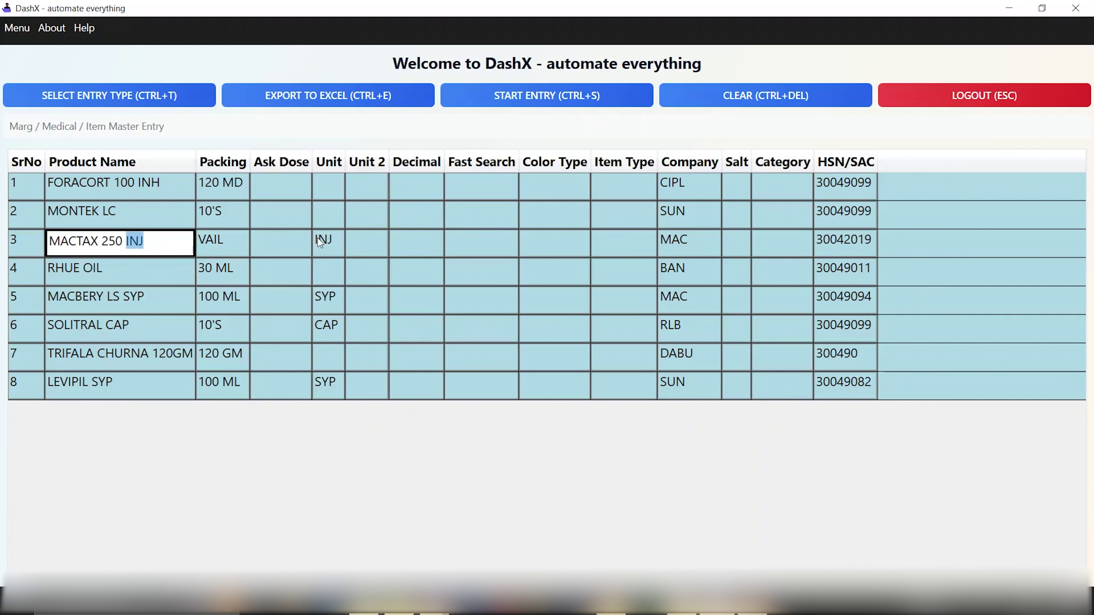
double_click(329, 190)
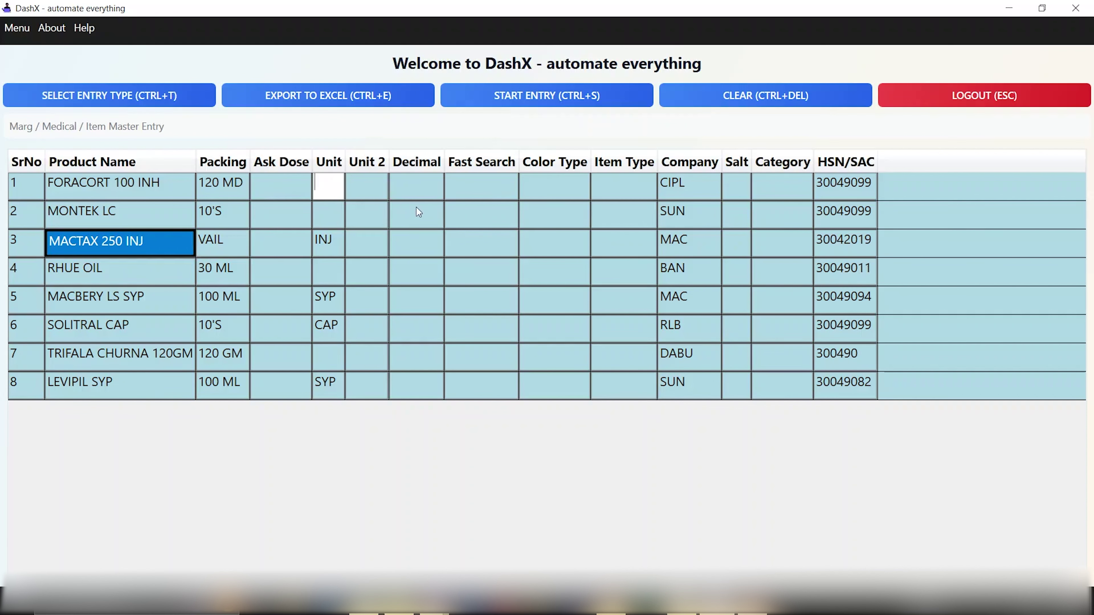
type("TAB")
key("Right")
key("Left")
key("Down")
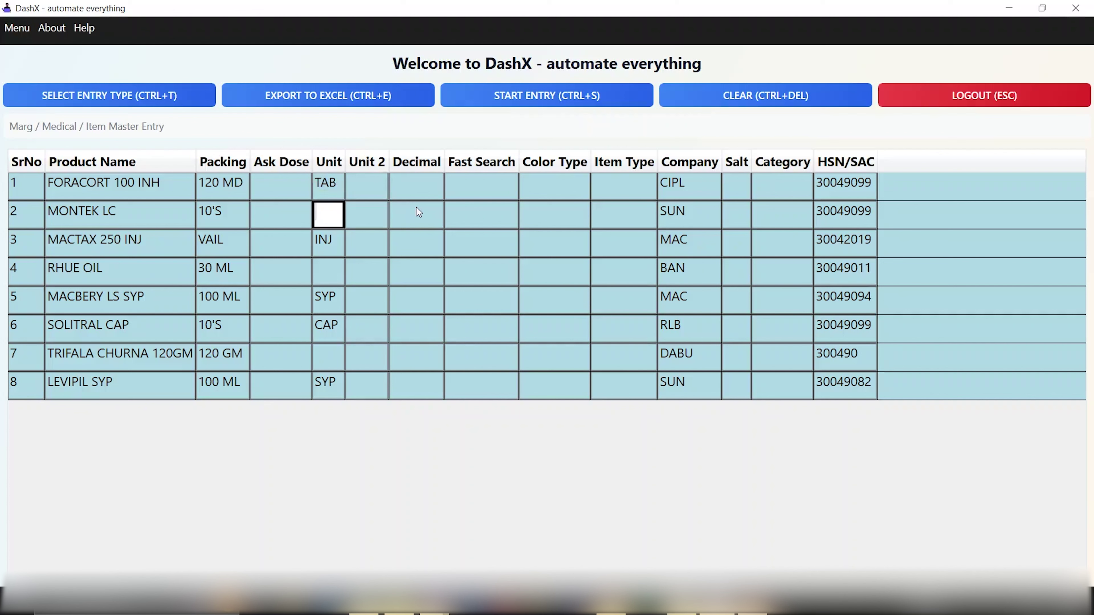
type("TAB")
key("Down")
key("Down")
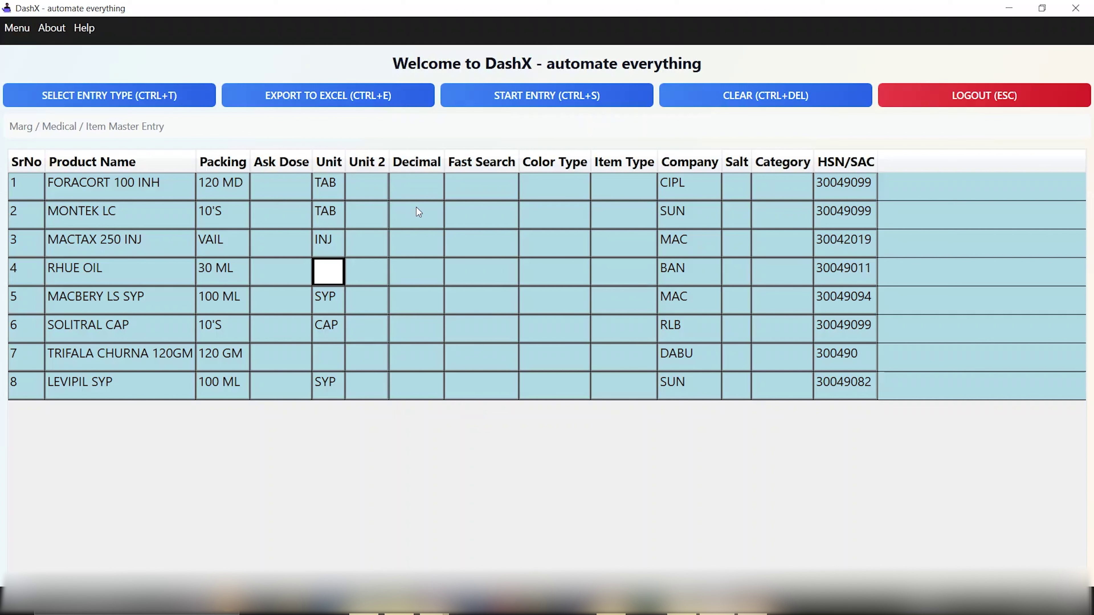
Set the Unit of RHUE OIL to OIL and the Unit of TRIFALA CHURNA 120GM to CHR.
type("oil")
key("BackSpace")
key("BackSpace")
key("BackSpace")
type("OIL")
key("Down")
key("Down")
key("Down")
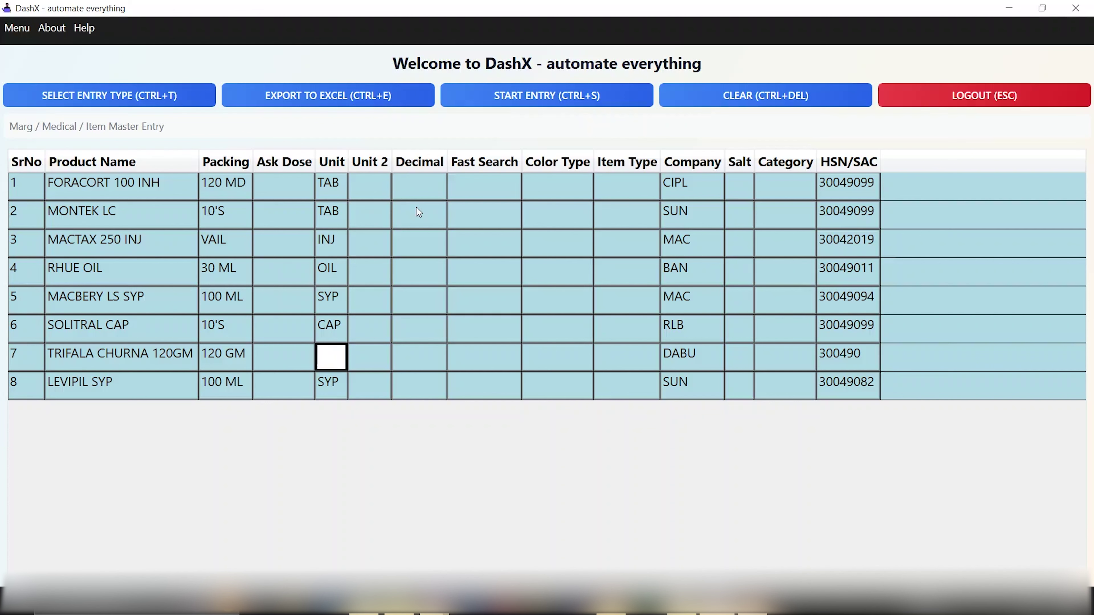
type("CHR")
Copy the company code CIPL from the FORACORT 100 INH row, switch to Marg ERP and save it as a new company.
left_click(691, 187)
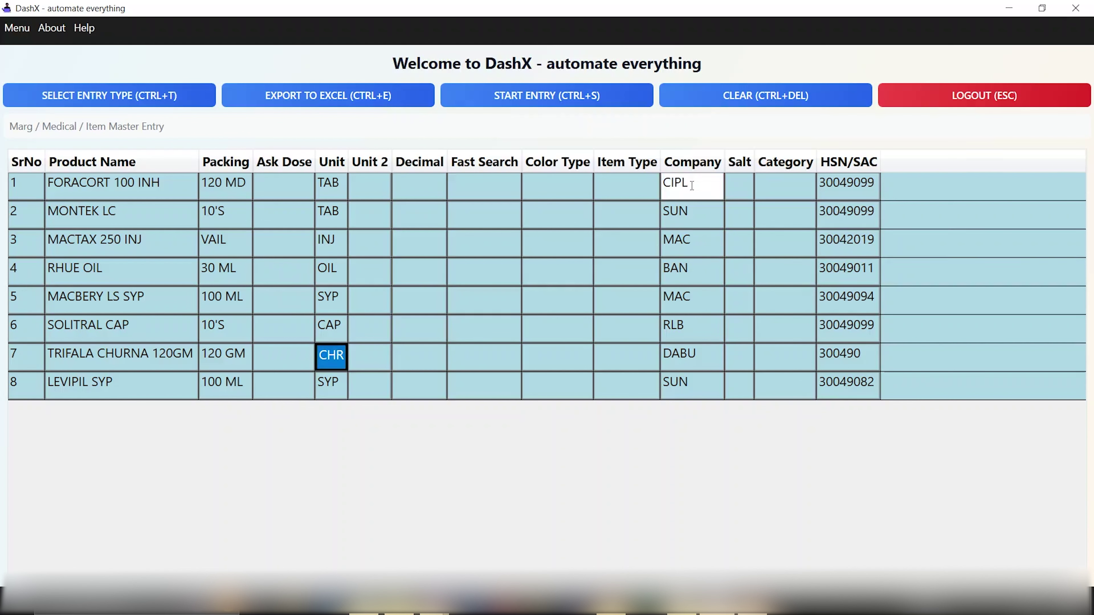
left_click_drag(691, 187, 665, 190)
key("ctrl+c")
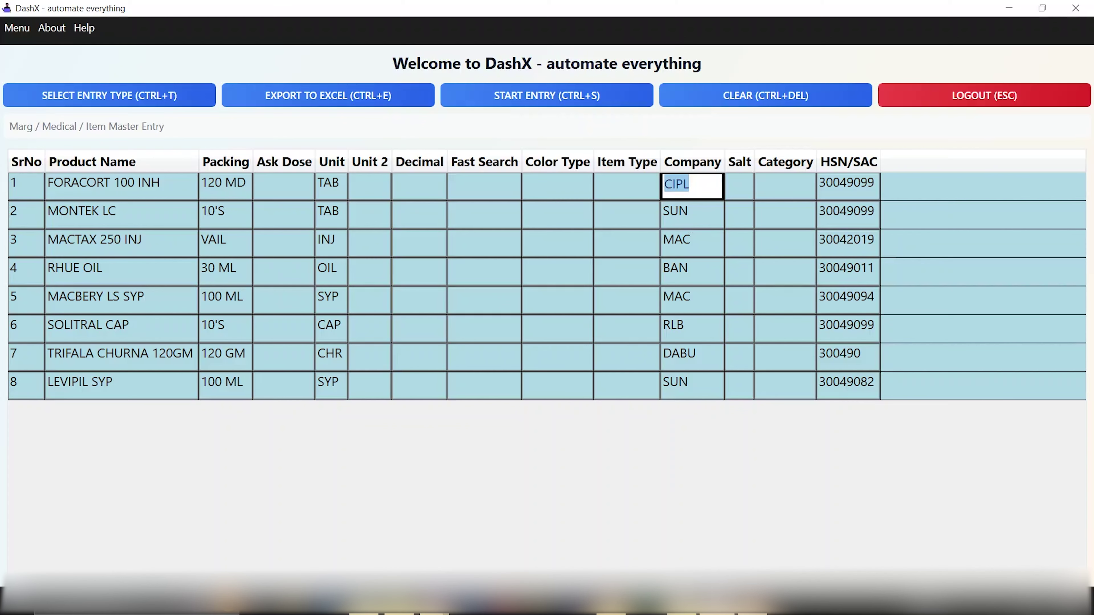
left_click(681, 603)
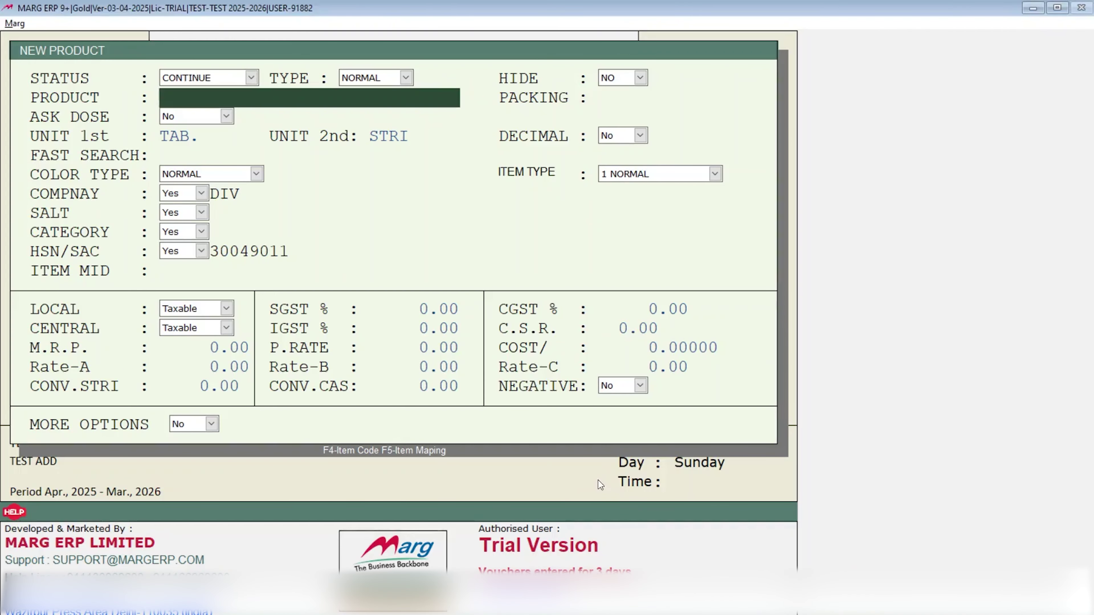
left_click(202, 194)
key("F2")
key("ctrl+v")
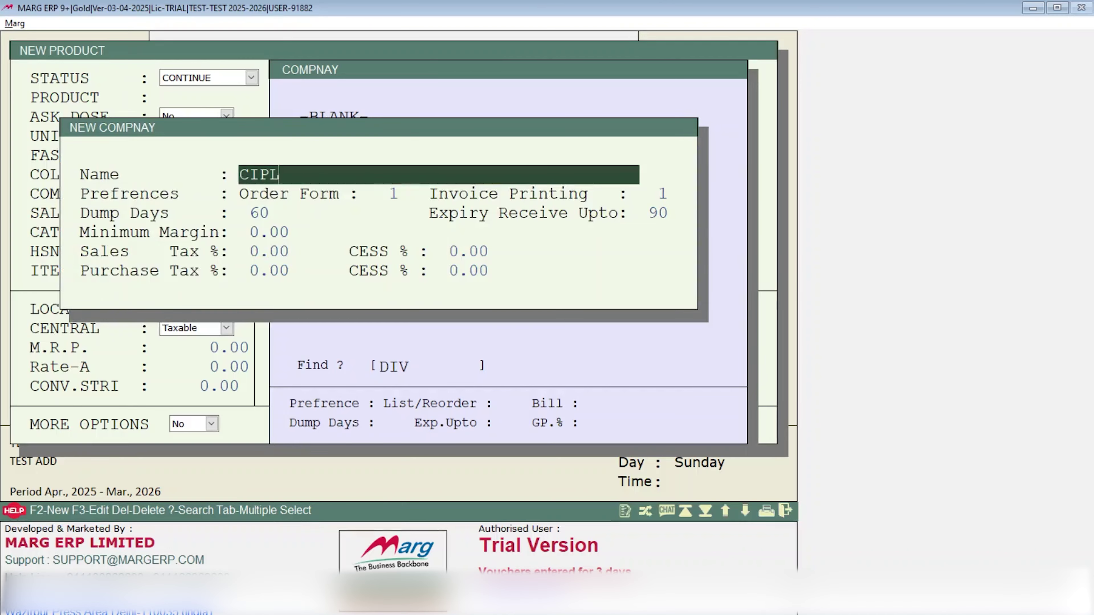
key("ctrl+w")
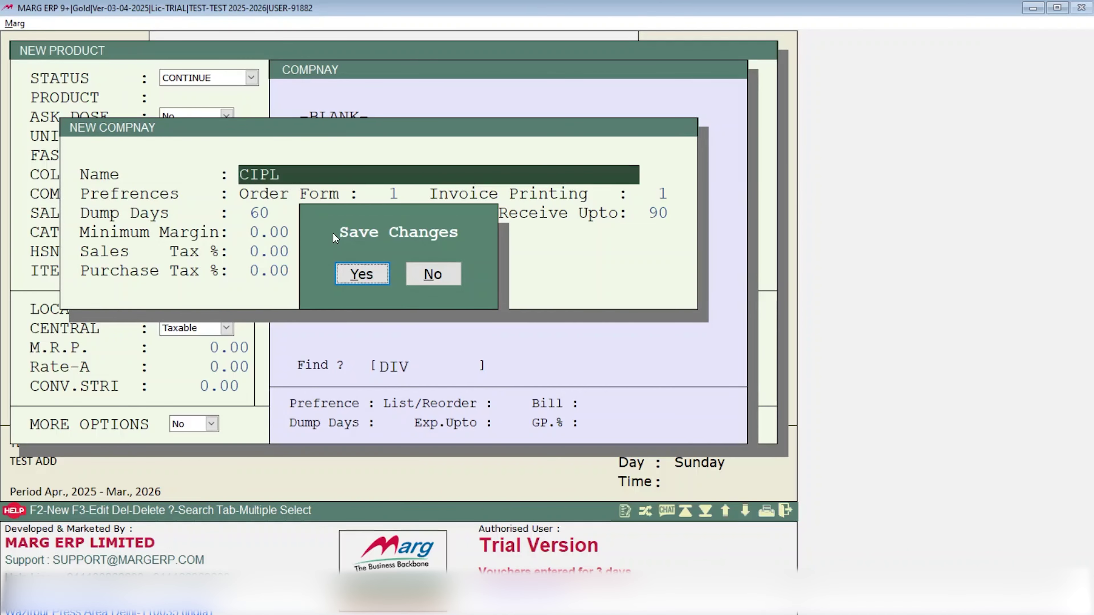
key("Return")
Check the company codes in DashX, add BAN as a company in Marg ERP and leave the company list.
key("alt+Tab")
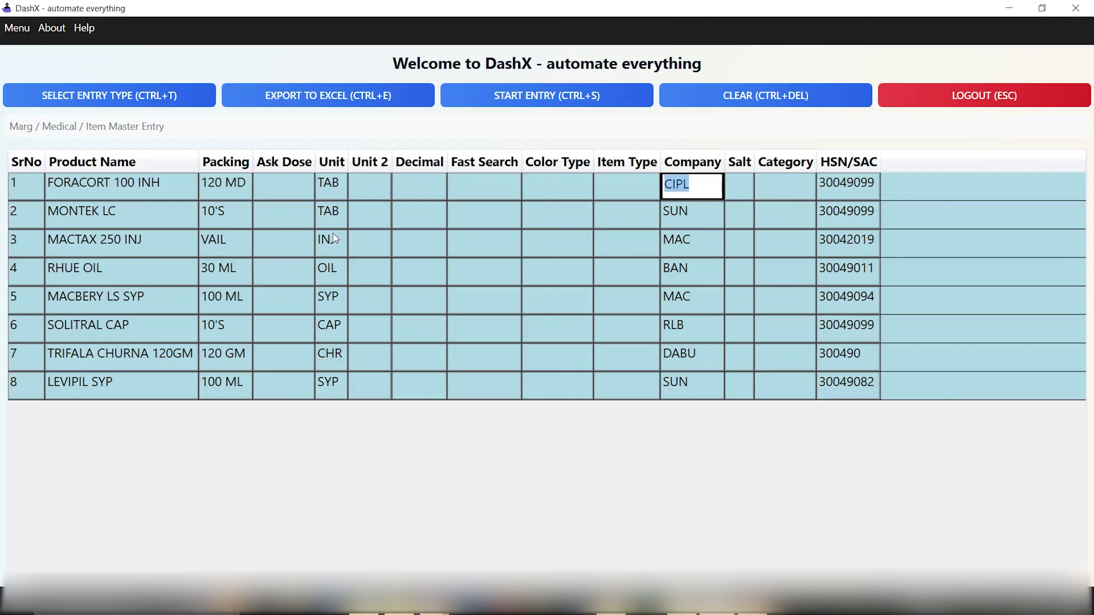
key("alt+Tab")
type("BAN")
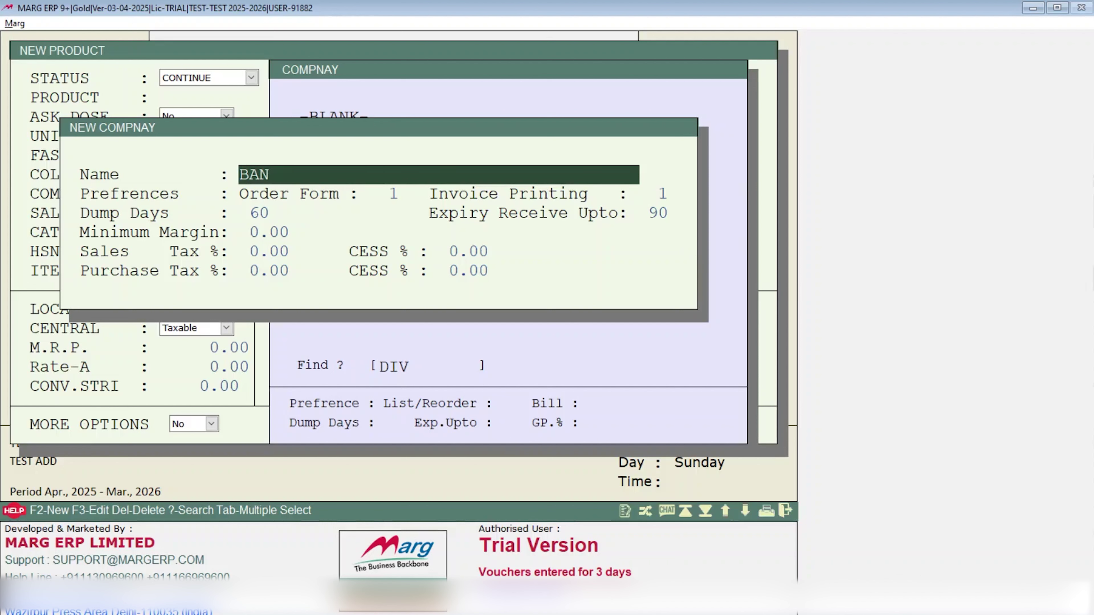
key("Escape")
key("Escape")
key("Down")
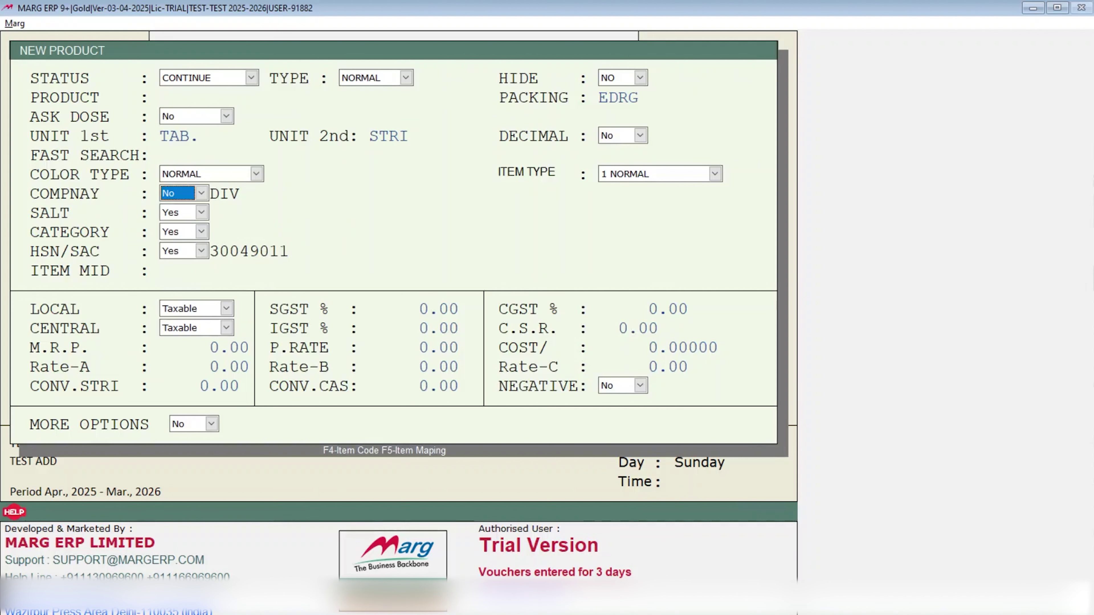
Rename the company CIPL to CIPLA COMPANY in Marg ERP's company list and save the change.
key("Up")
key("Return")
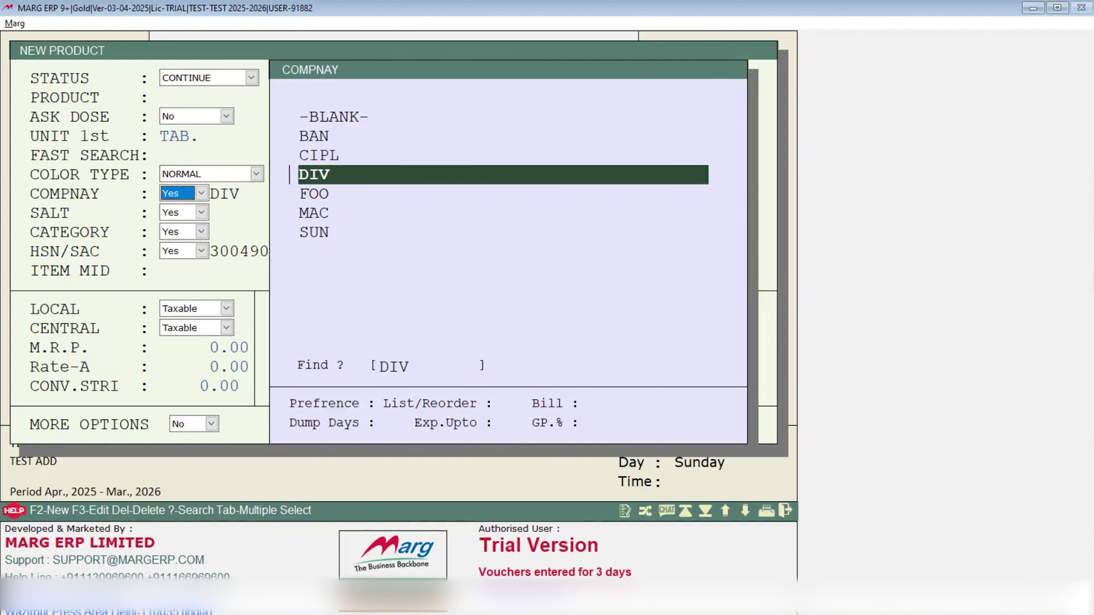
key("Up")
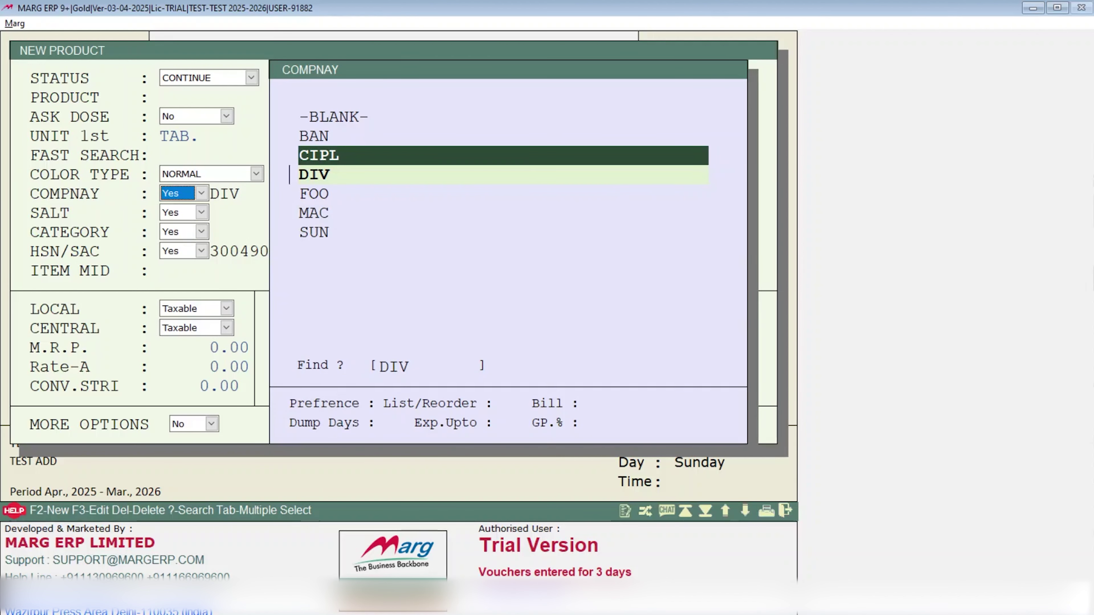
key("alt+Tab")
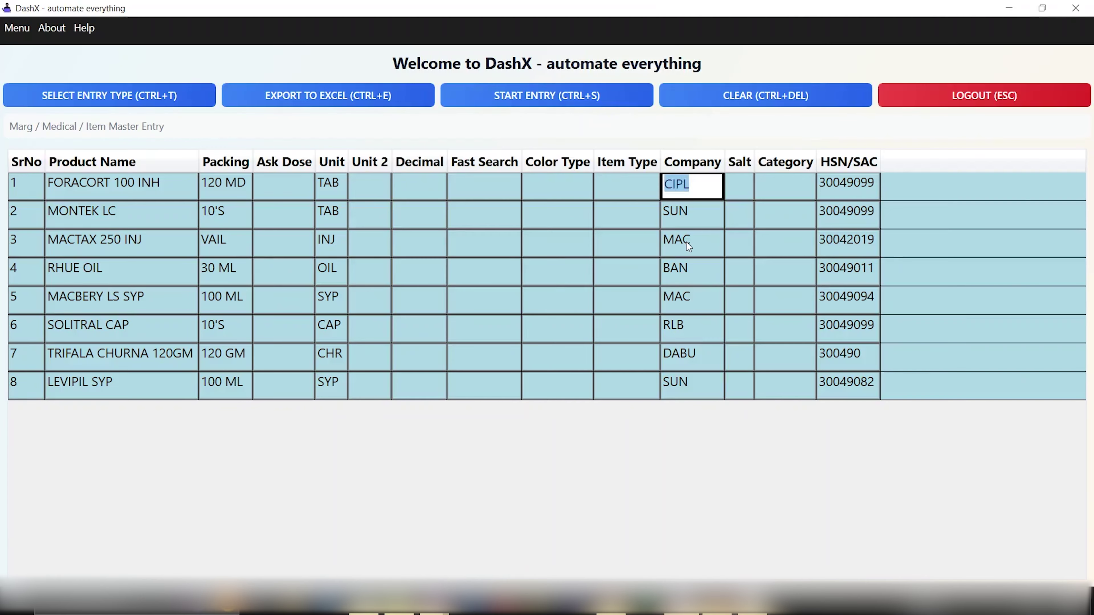
key("alt+Tab")
key("Up")
key("Up")
key("Up")
key("Up")
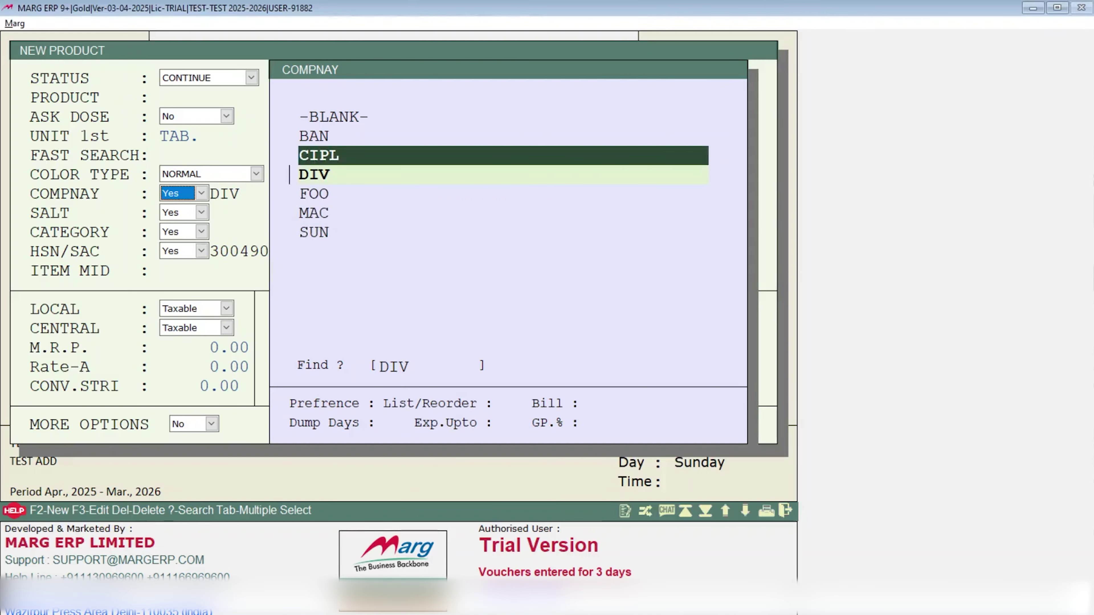
key("F3")
key("End")
type("A COMPANY")
key("ctrl+w")
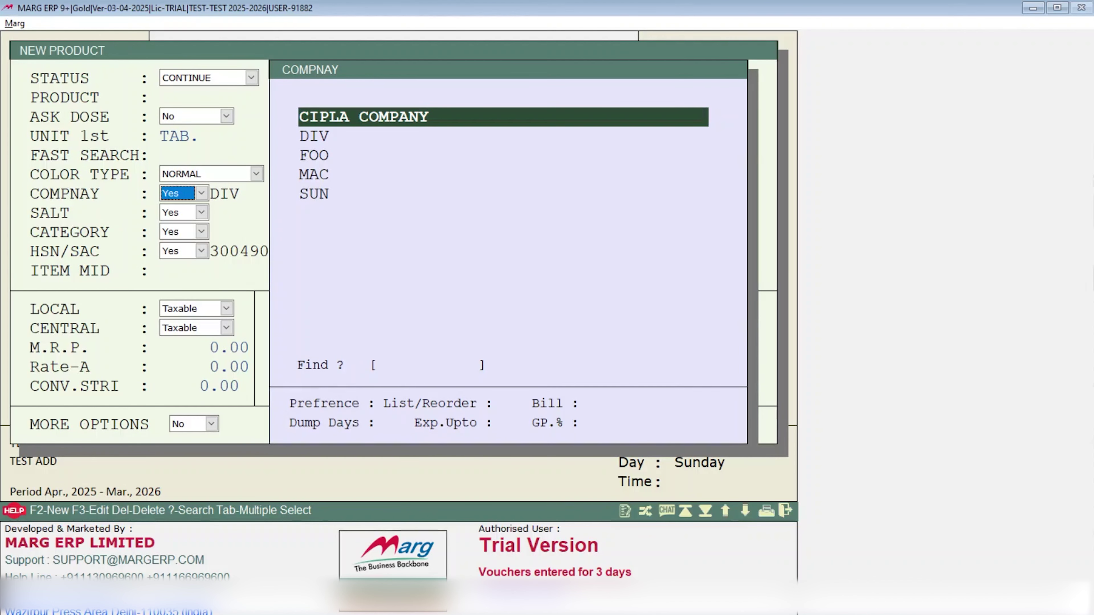
Leave the company list, exit the product form without saving and open a blank new product form.
scroll(684, 242, "down", 2)
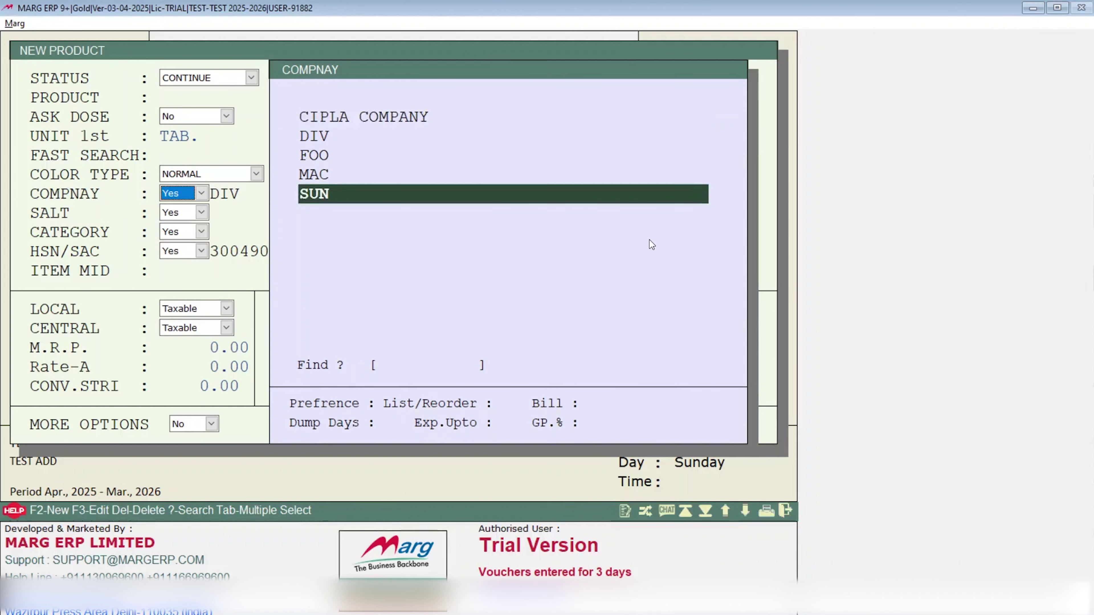
key("Escape")
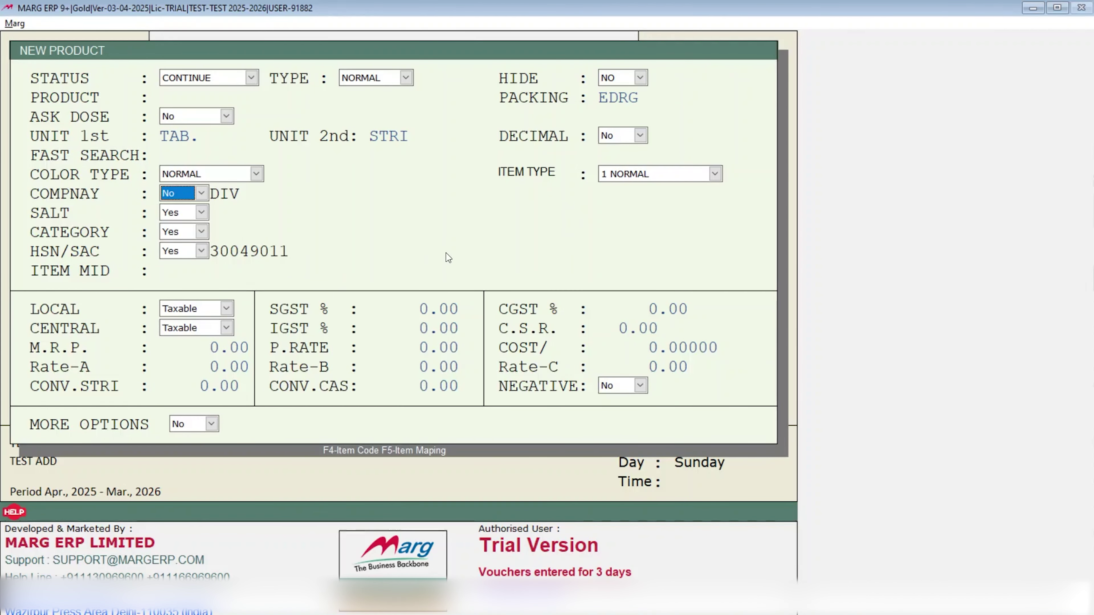
key("Escape")
key("Right")
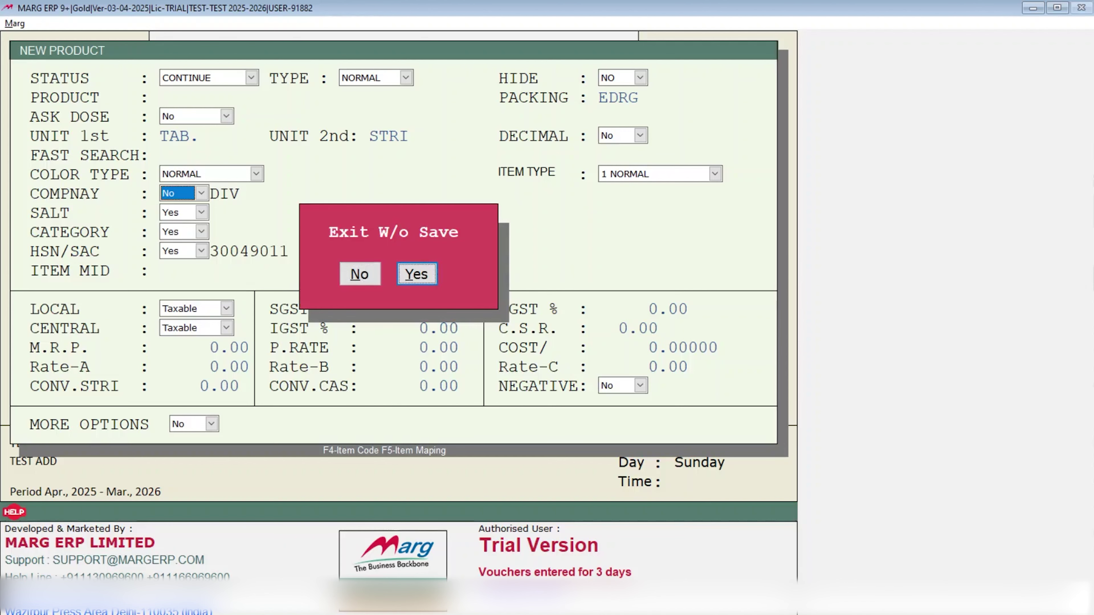
key("Return")
key("F2")
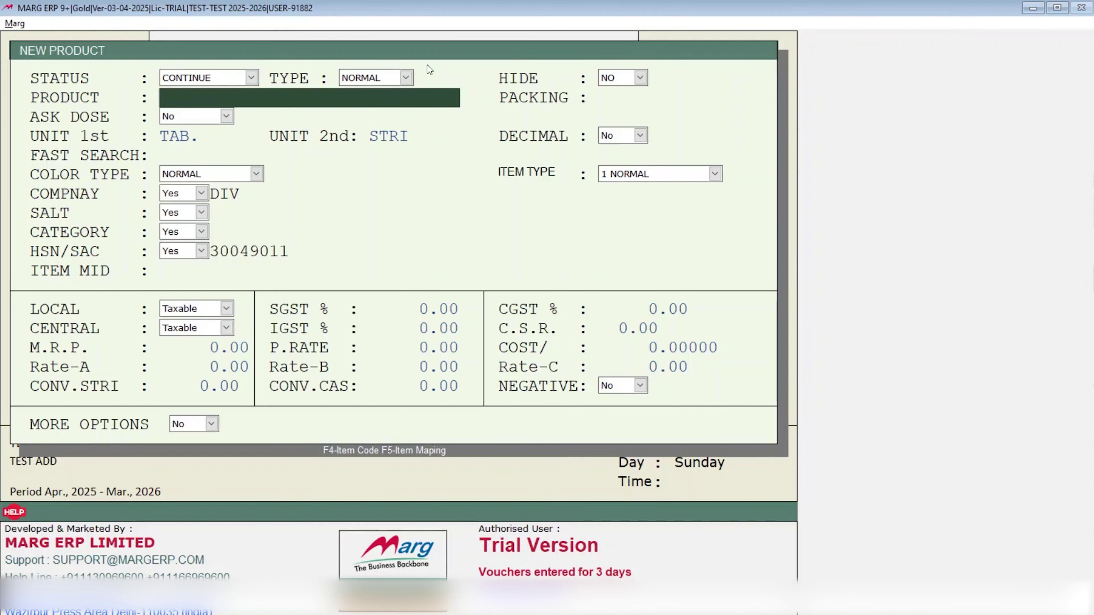
Switch to DashX and start the automated entry of the product table.
left_click(1032, 9)
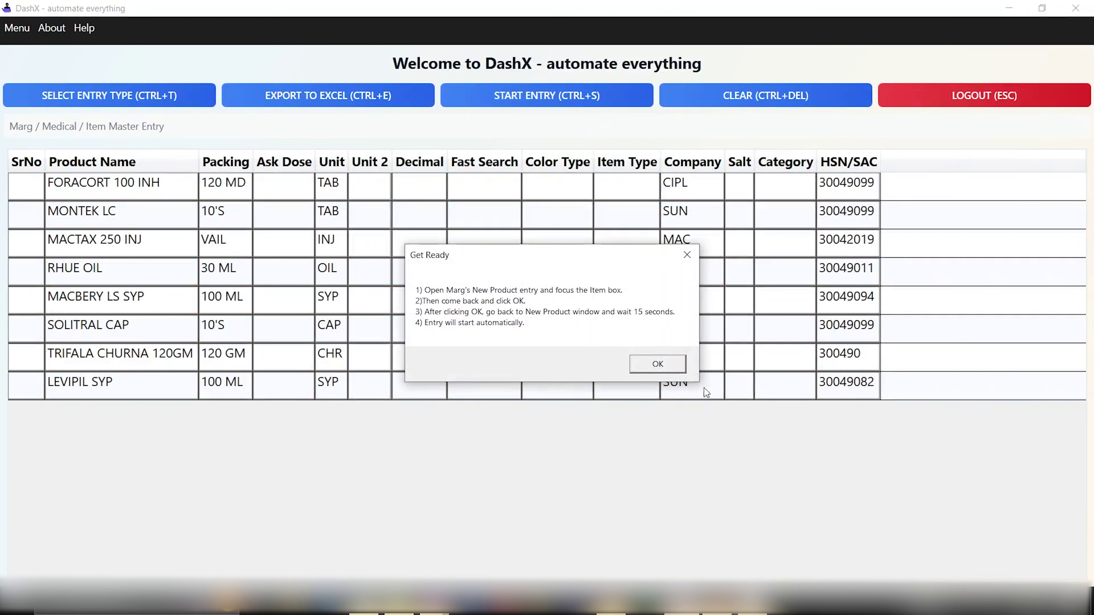
left_click(663, 366)
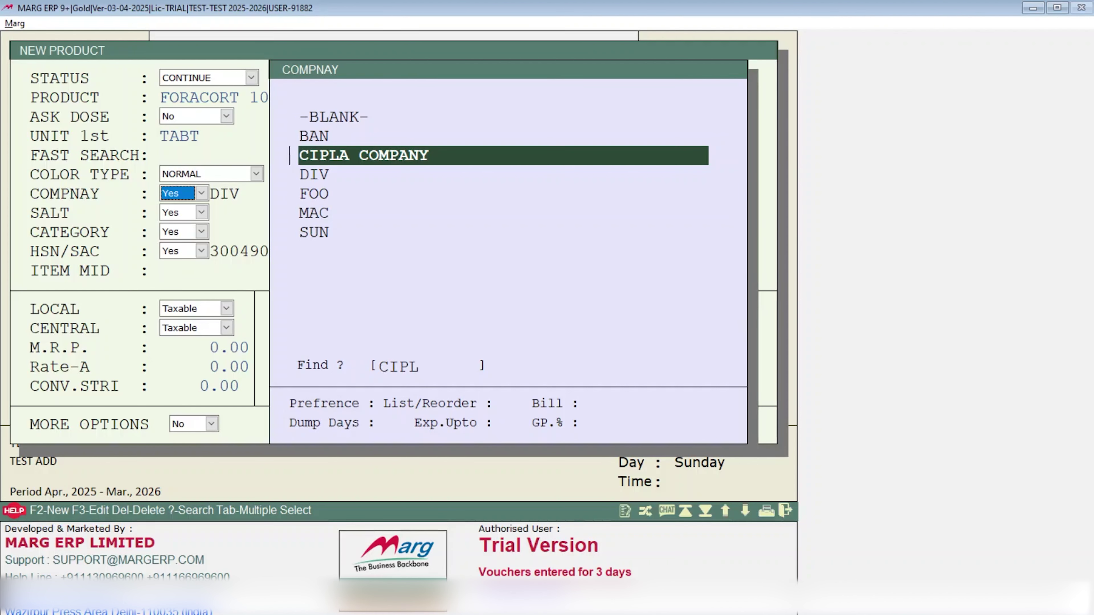
Search the company list for CIPL and DIV, and assign CIPLA COMPANY to the FORACORT 100 INH product.
key("Down")
key("Down")
key("Down")
key("Up")
key("Up")
key("Up")
key("Return")
type("CIPL")
key("Return")
type("DIV")
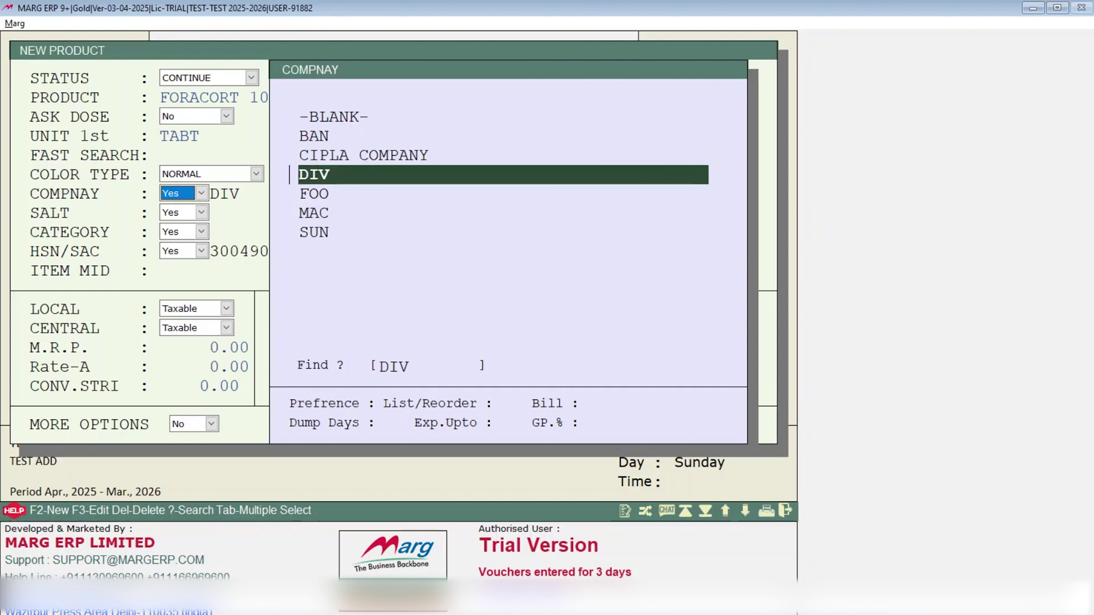
key("Up")
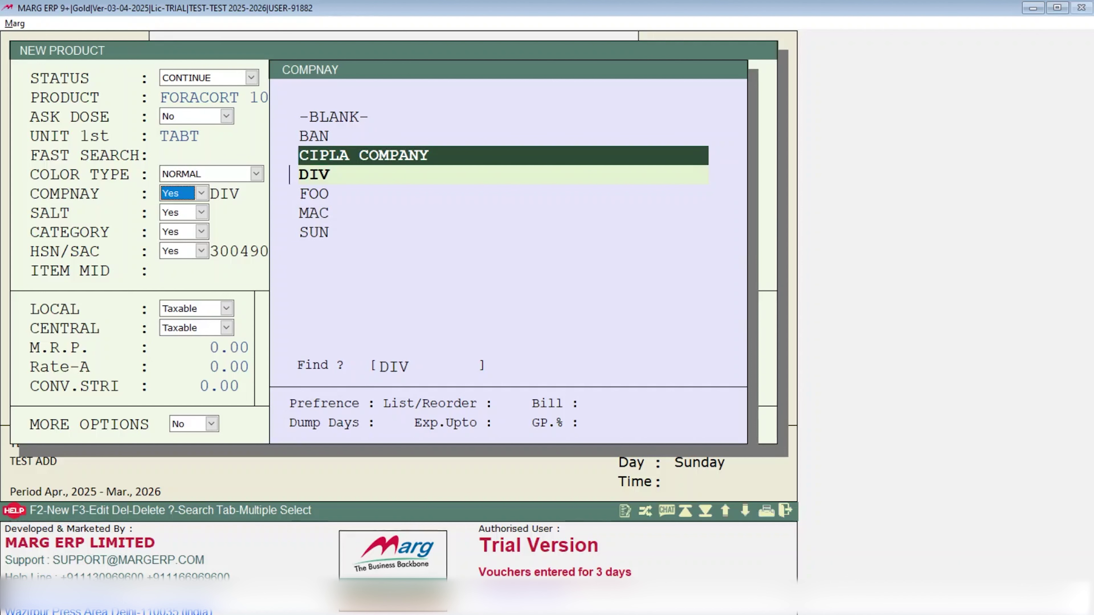
key("Return")
key("Down")
key("Down")
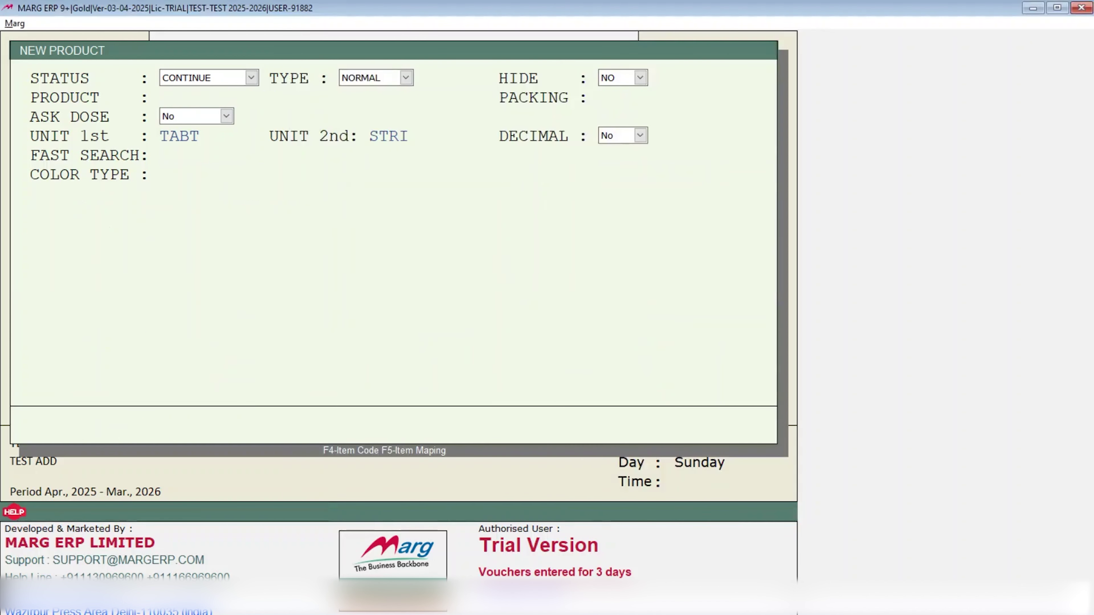
Fill in the MONTEK LC product with packing 10'S and assign SUN as its company.
key("Return")
key("Return")
key("Return")
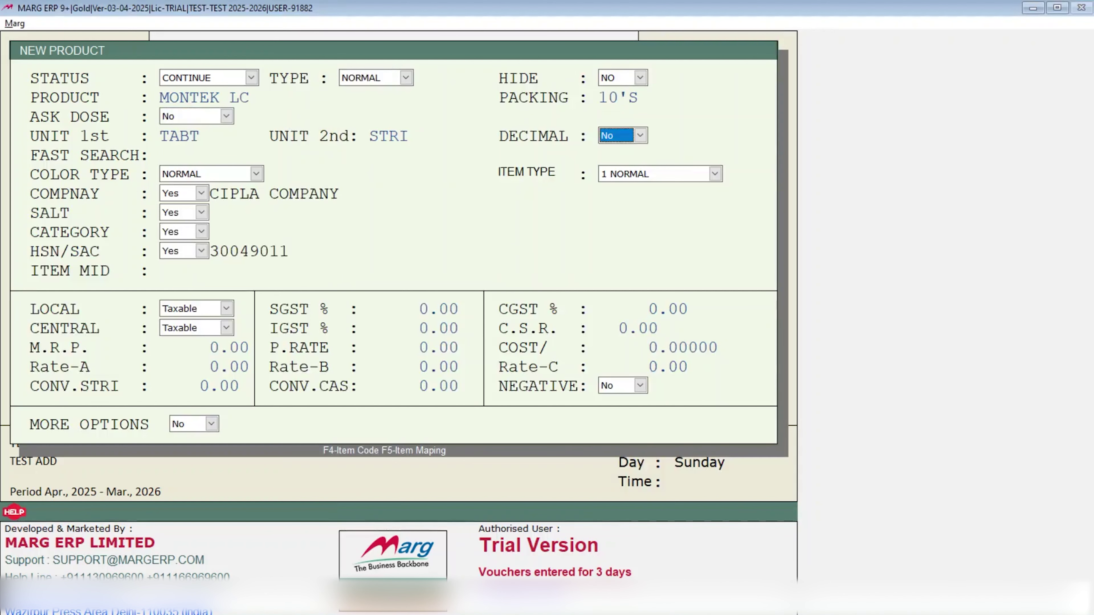
key("Return")
key("Return")
key("Return")
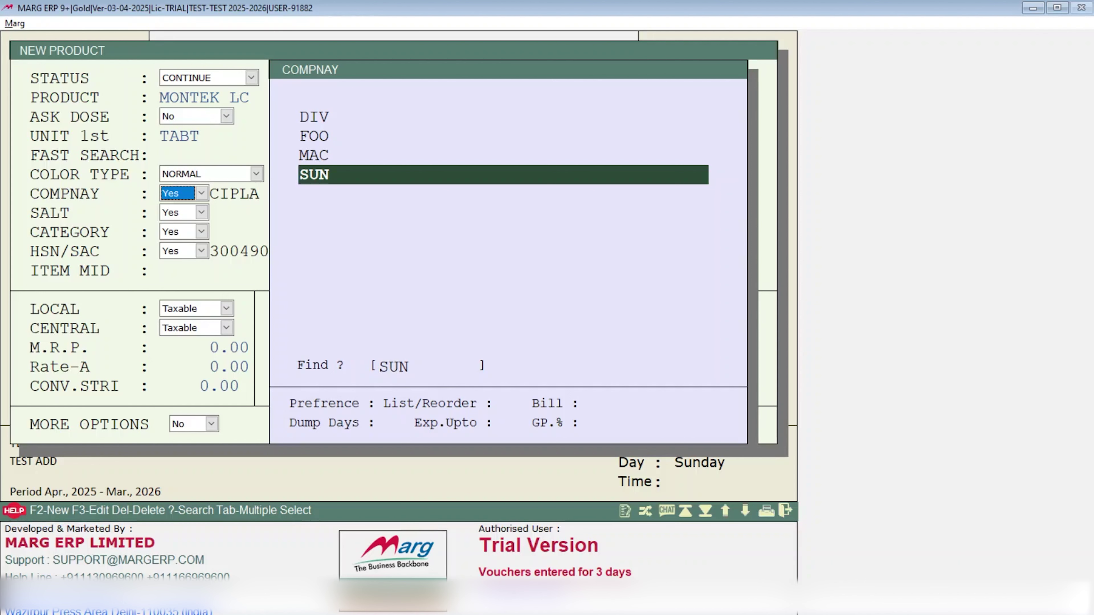
key("Return")
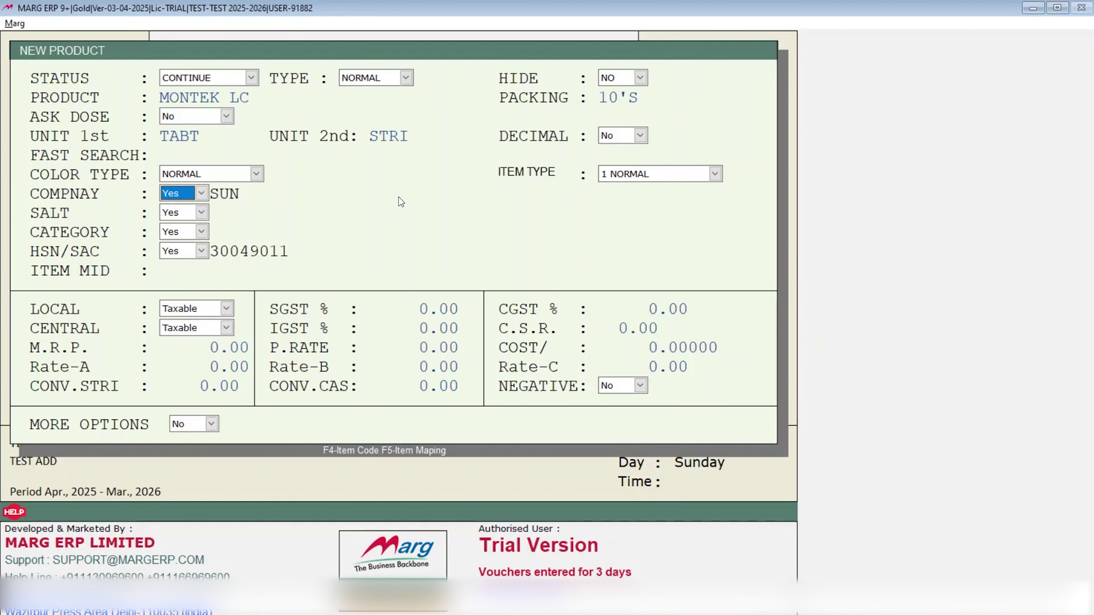
Search the HSN/SAC list for 3004909, choose 30049011 for MONTEK LC and save the product.
key("Return")
key("Return")
key("Return")
key("Return")
key("Return")
type("3004909")
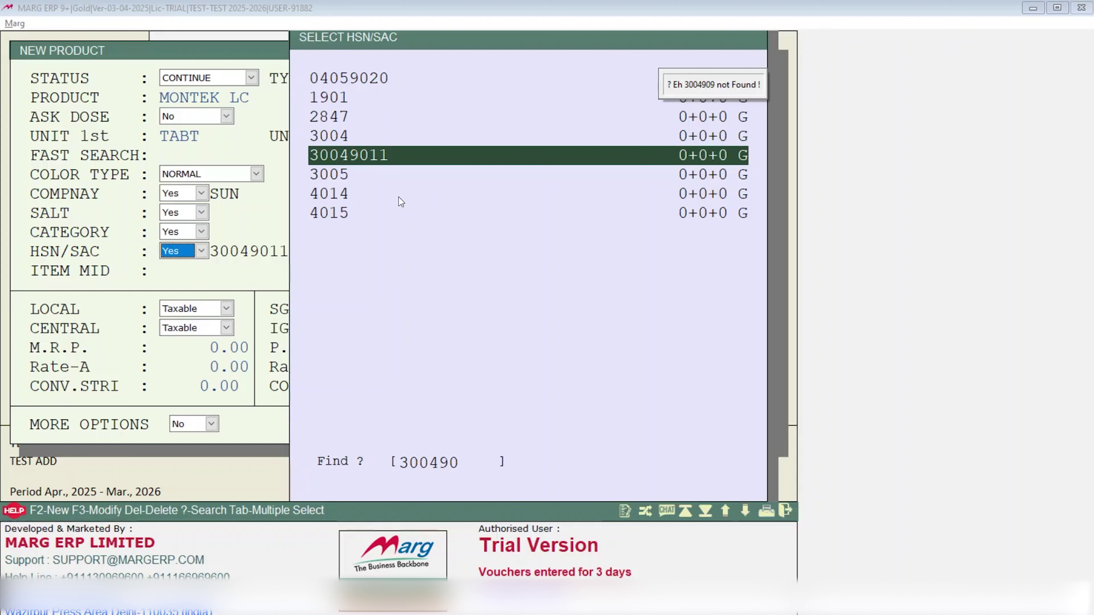
key("Return")
key("ctrl+w")
key("Return")
Enter the product MACTAX 250 INJ with packing VAIL and first unit INJ.
type("MACTAX 250 INJ")
key("Return")
type("VAIL")
key("Return")
key("Return")
type("INJ")
key("Return")
key("Return")
key("Return")
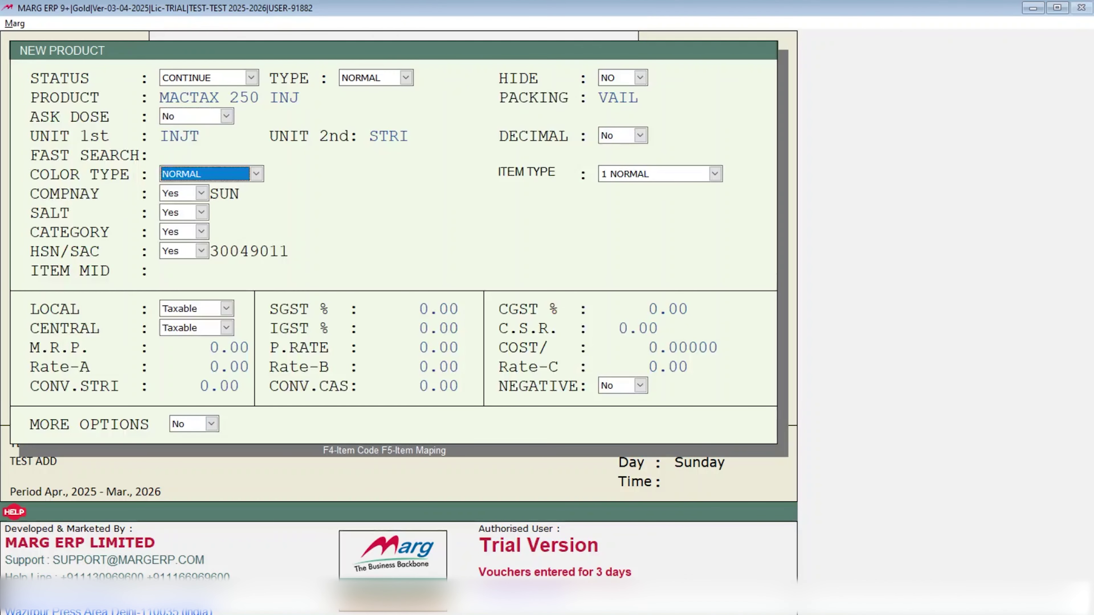
Assign company MAC and HSN/SAC 30049011 to MACTAX 250 INJ and save the product.
key("Return")
key("Return")
key("Return")
type("MAC")
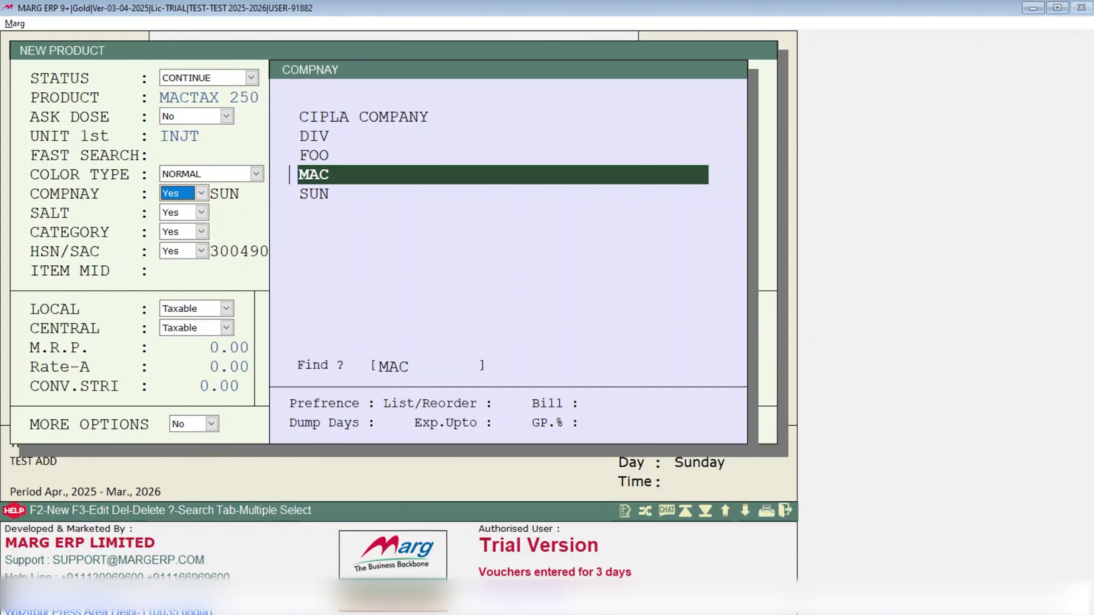
key("Return")
key("Return")
key("Return")
key("Return")
type("30049")
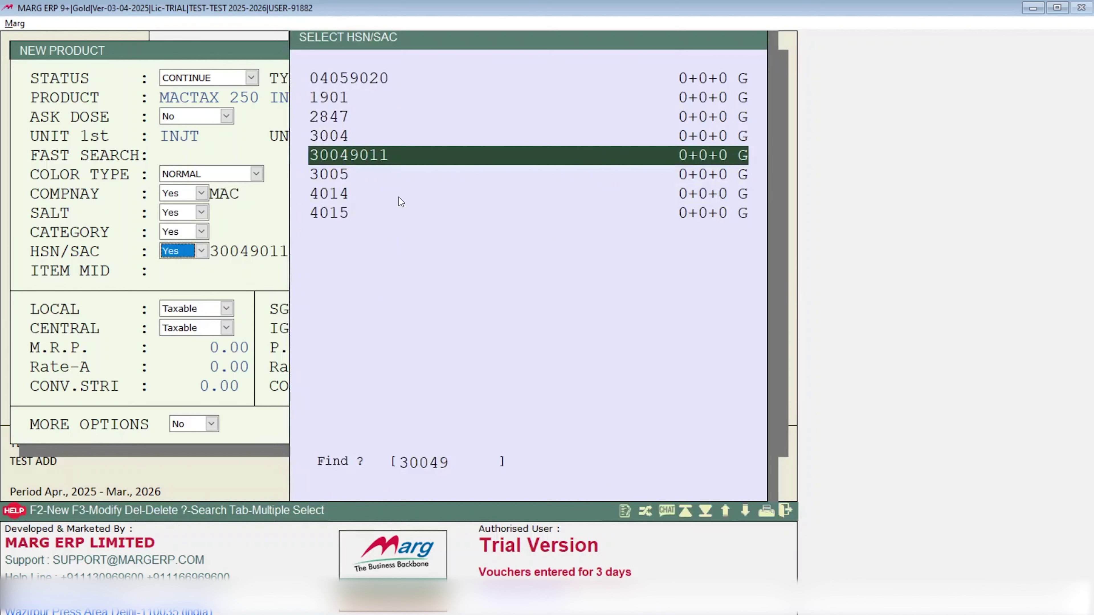
key("Return")
key("ctrl+w")
key("Return")
Enter the product RHUE OIL with packing 30 ML and first unit OIL.
type("RHUE OIL")
key("Return")
type("30 ML")
key("Return")
key("Return")
type("OIL")
key("Return")
key("Return")
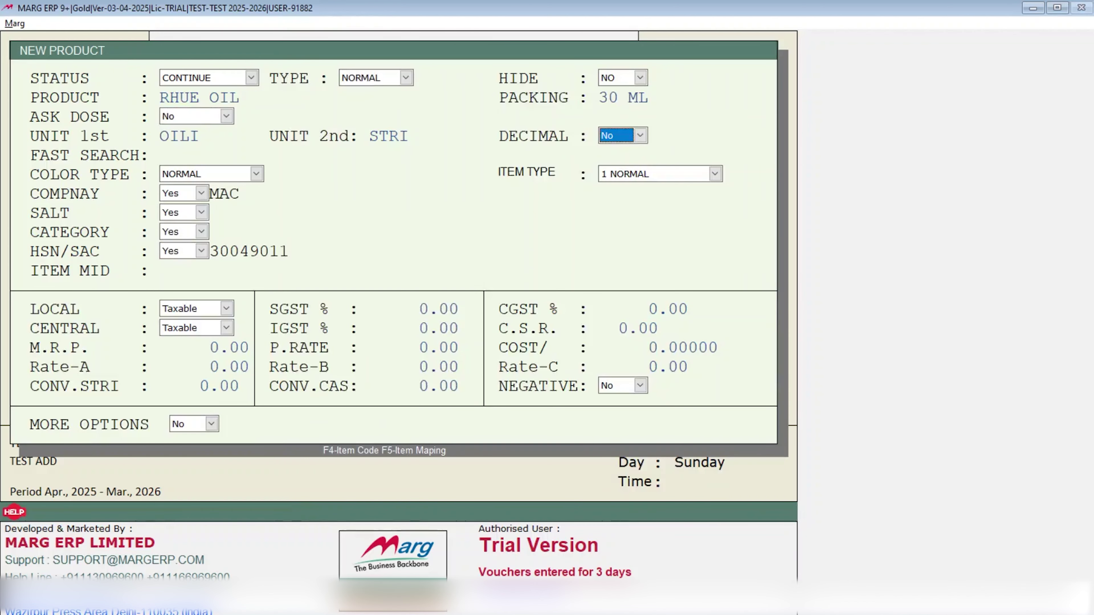
Assign company BAN and HSN/SAC 30049011 to RHUE OIL and save the product.
key("Return")
key("Return")
key("Return")
key("Return")
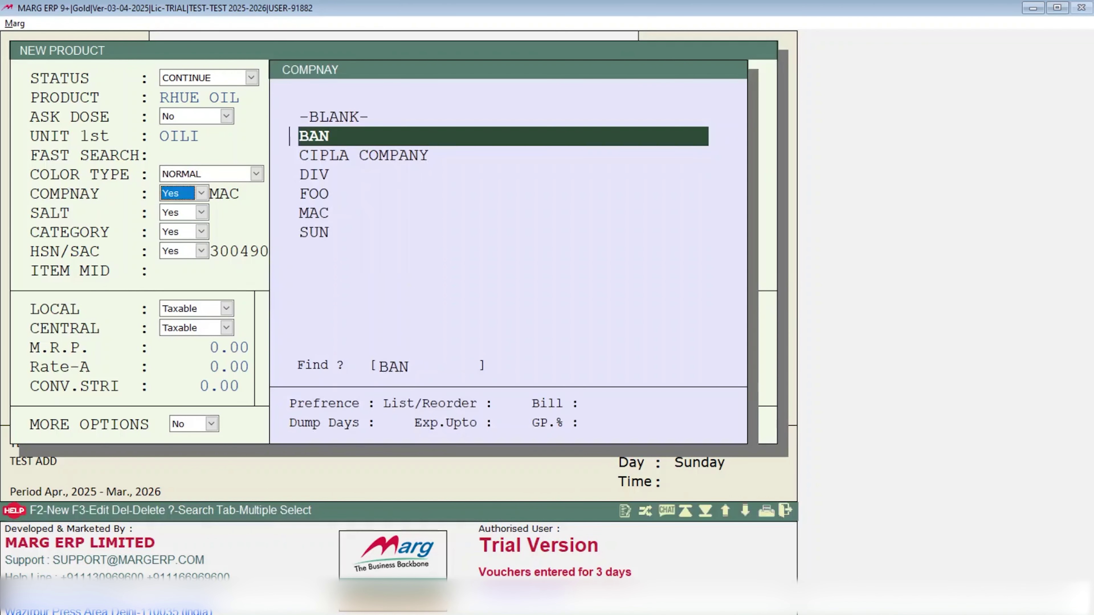
key("Return")
key("Return")
key("Return")
key("Return")
key("Return")
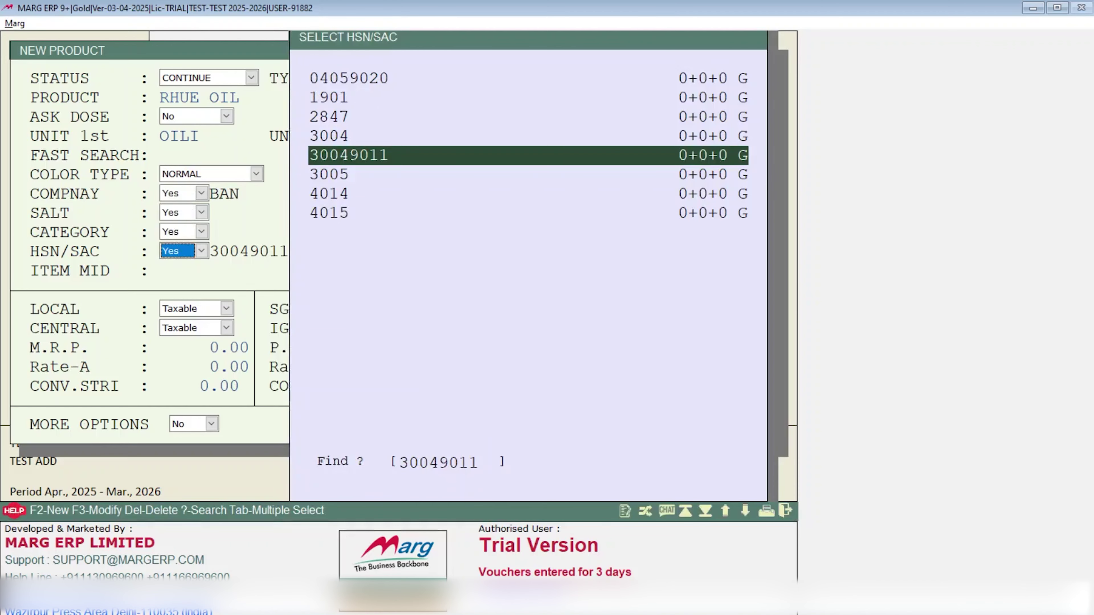
key("Return")
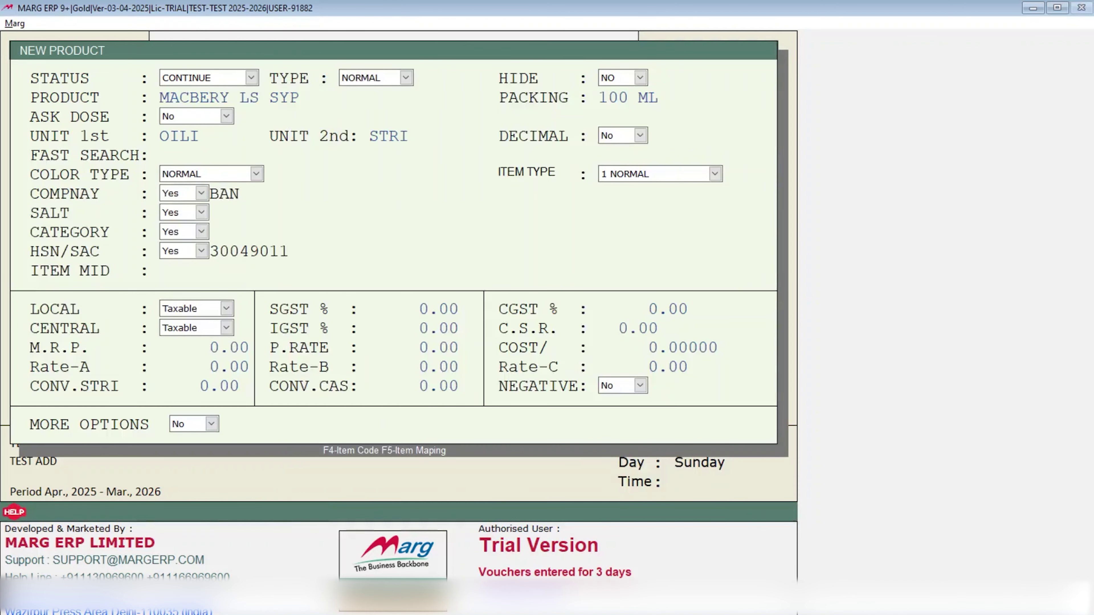
Enter the product MACBERY LS SYP with packing 100 ML and first unit SYP.
key("Return")
key("Return")
key("Return")
key("Return")
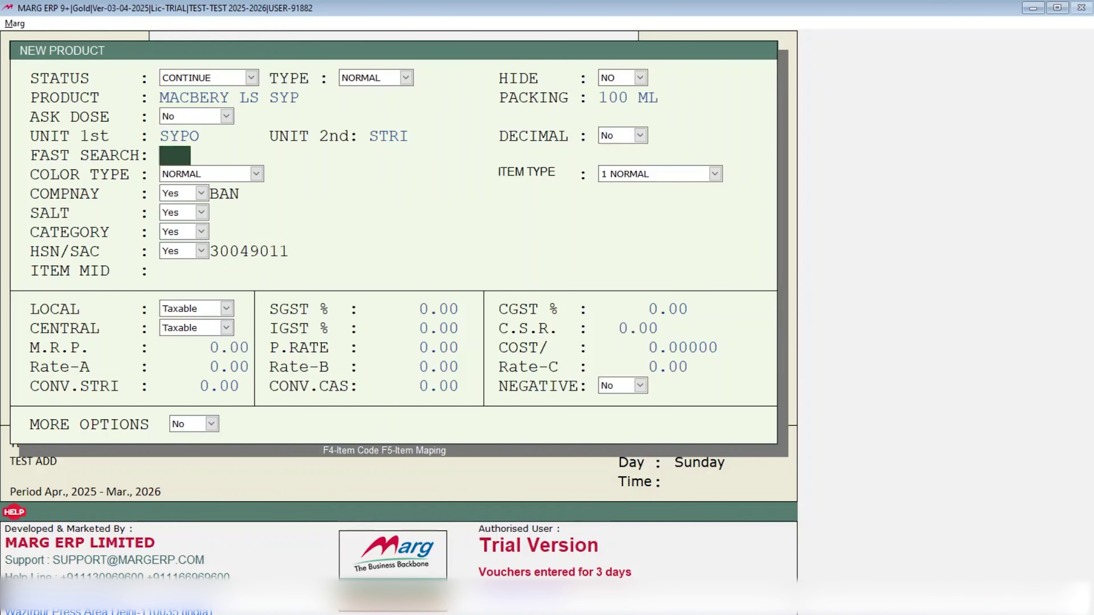
Assign company MAC and HSN/SAC 30049011 to MACBERY LS SYP and save the product.
key("Return")
key("Return")
key("Return")
key("Return")
key("Return")
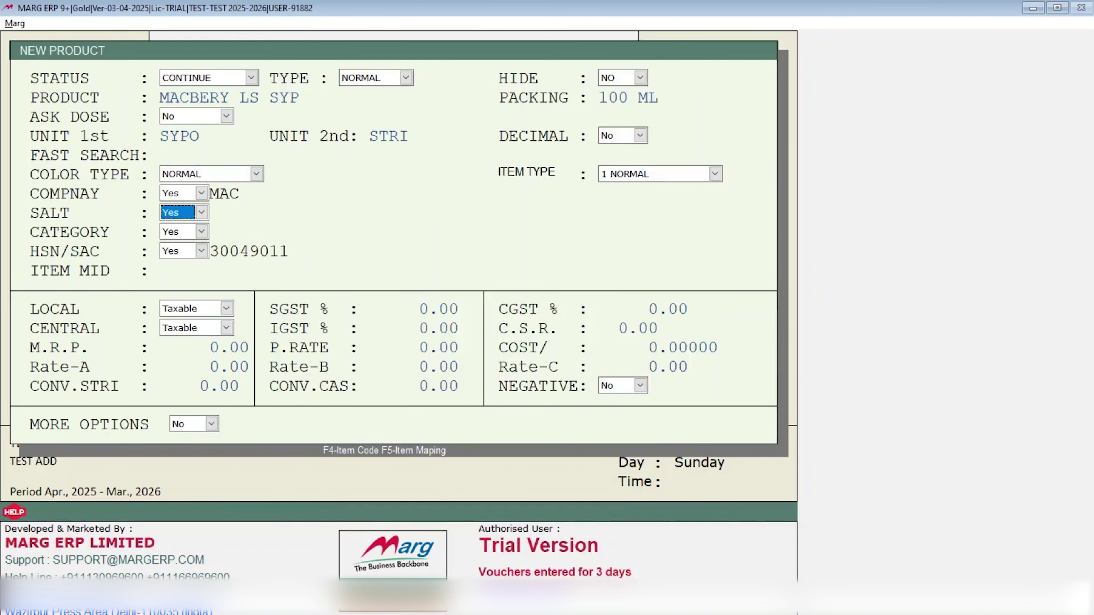
key("Return")
key("Return")
key("Return")
key("Return")
Enter the product SOLITRAL CAP with packing 10'S and first unit CAP.
key("Return")
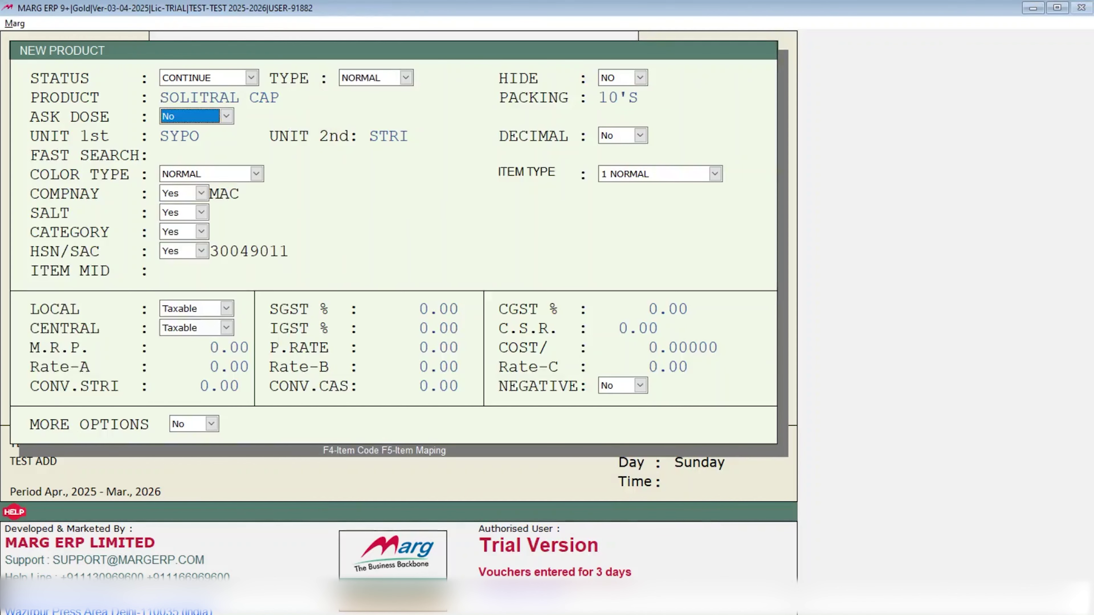
key("Return")
key("Return")
key("Return")
key("Return")
Assign company BAN to SOLITRAL CAP, search the HSN/SAC list for 3004909, choose 30049011 and save the product.
key("Return")
type("B")
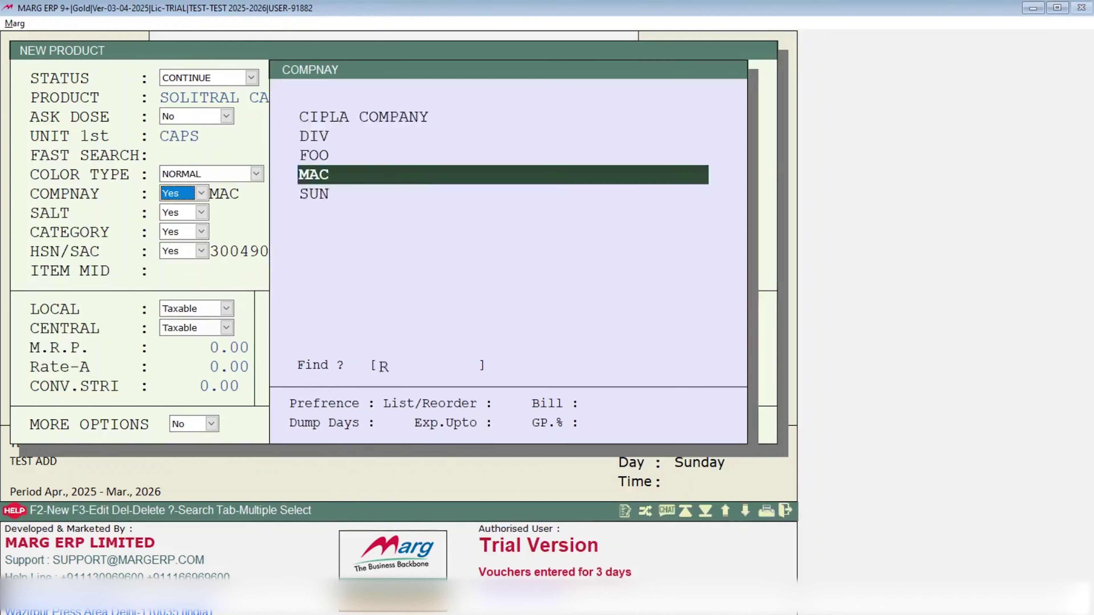
key("Return")
key("Return")
key("Return")
key("Return")
type("3004909")
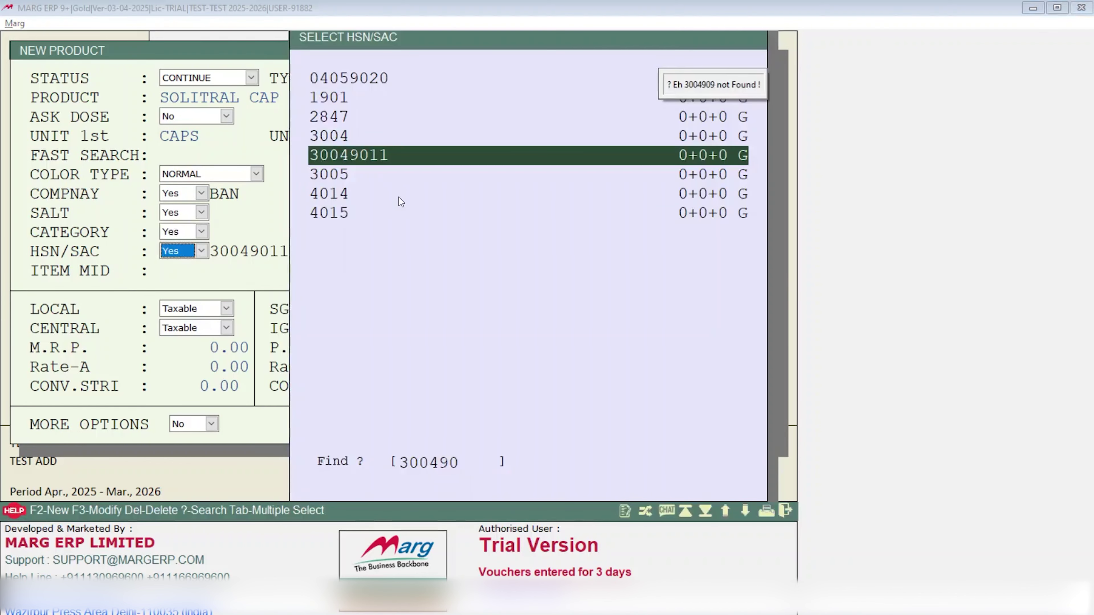
key("Return")
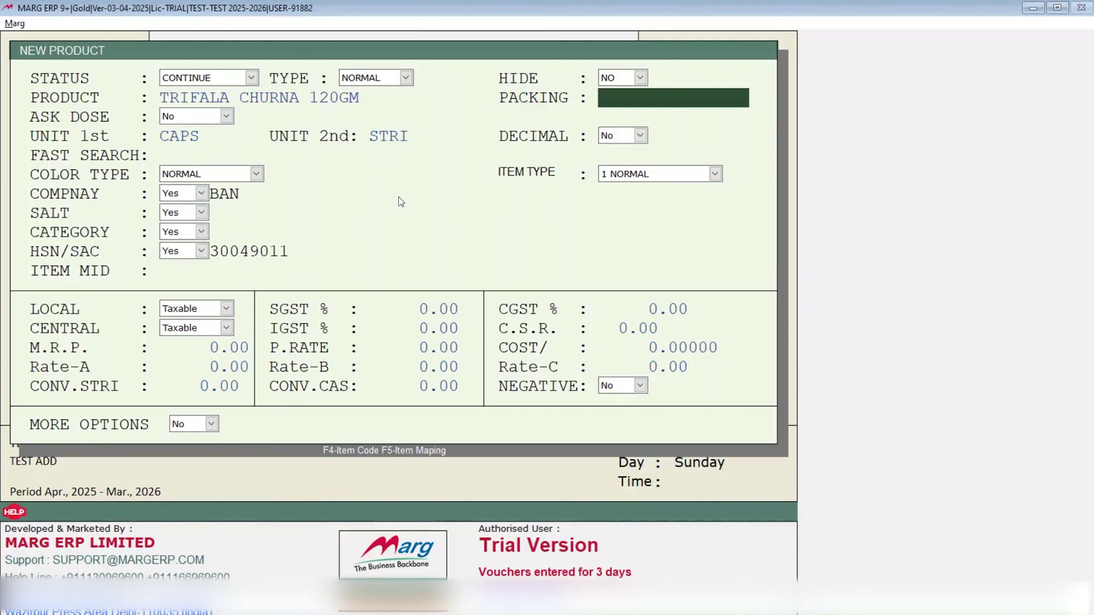
Enter the product TRIFALA CHURNA 120GM with packing 120 GM and first unit CHR.
key("Return")
key("Return")
key("Return")
key("Return")
key("Return")
key("Return")
Search the company list for DU, choose DIV for TRIFALA CHURNA 120GM, assign HSN/SAC 30049011 and save the product.
key("Return")
key("Return")
type("DU")
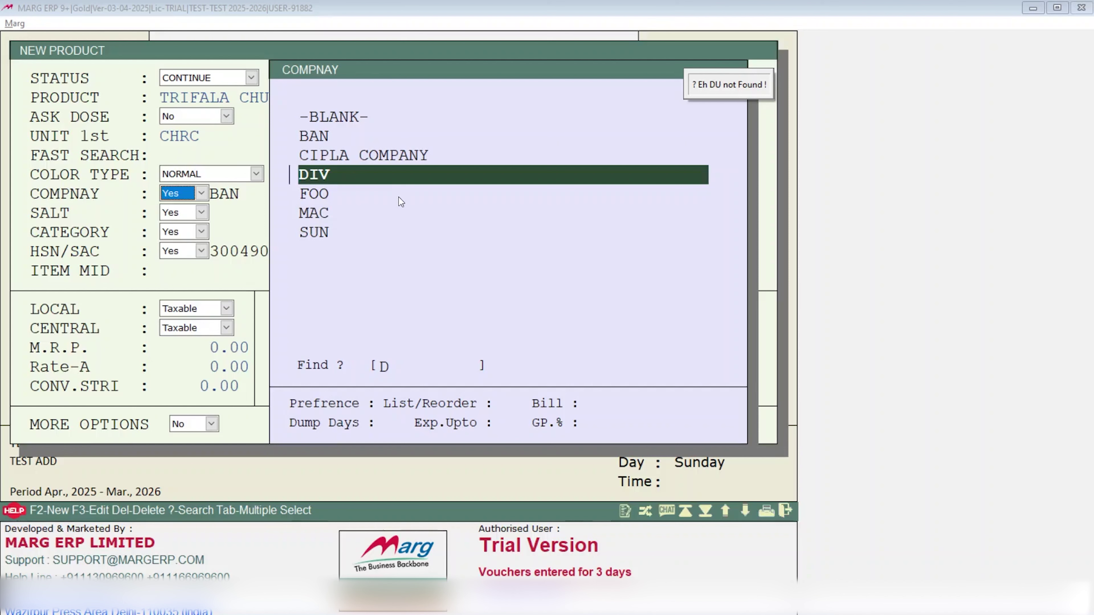
key("Return")
key("Return")
key("Return")
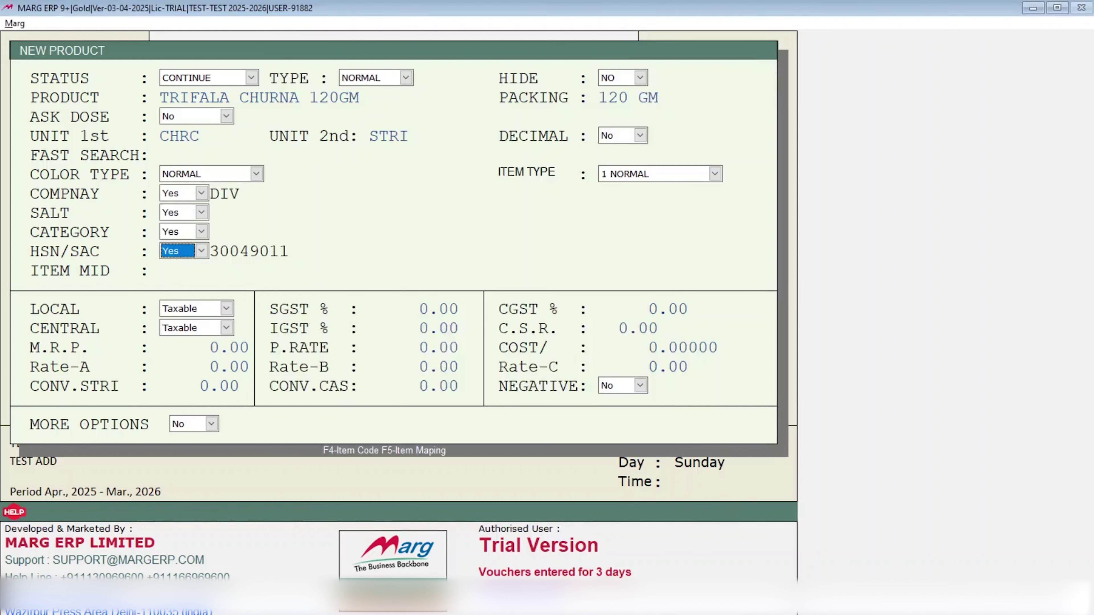
key("Return")
key("Return")
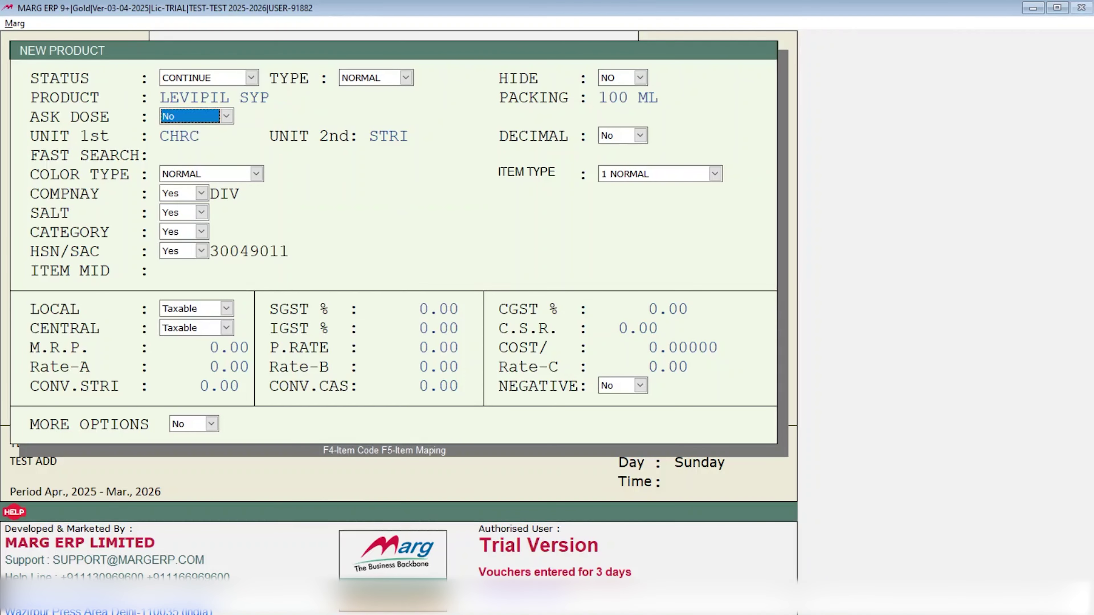
Enter the product LEVIPIL SYP with packing 100 ML and first unit SYP.
key("Return")
key("Return")
key("Return")
key("Return")
key("Return")
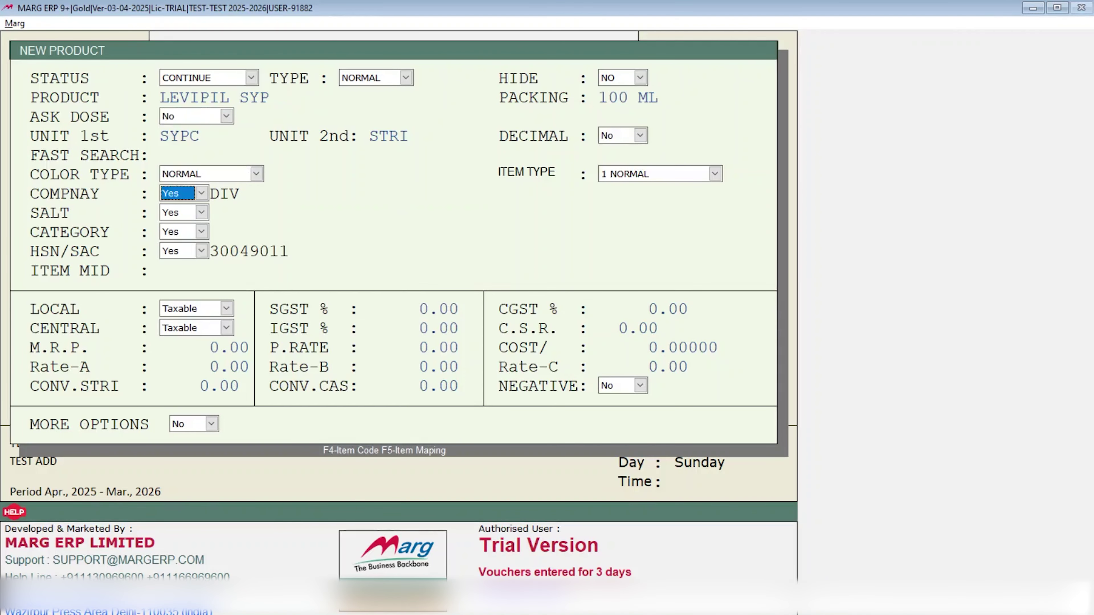
Assign company SUN and HSN/SAC 30049011 to LEVIPIL SYP, save it and close the new product form.
key("Return")
key("Return")
key("Return")
key("Return")
key("Return")
key("Return")
type("3004902")
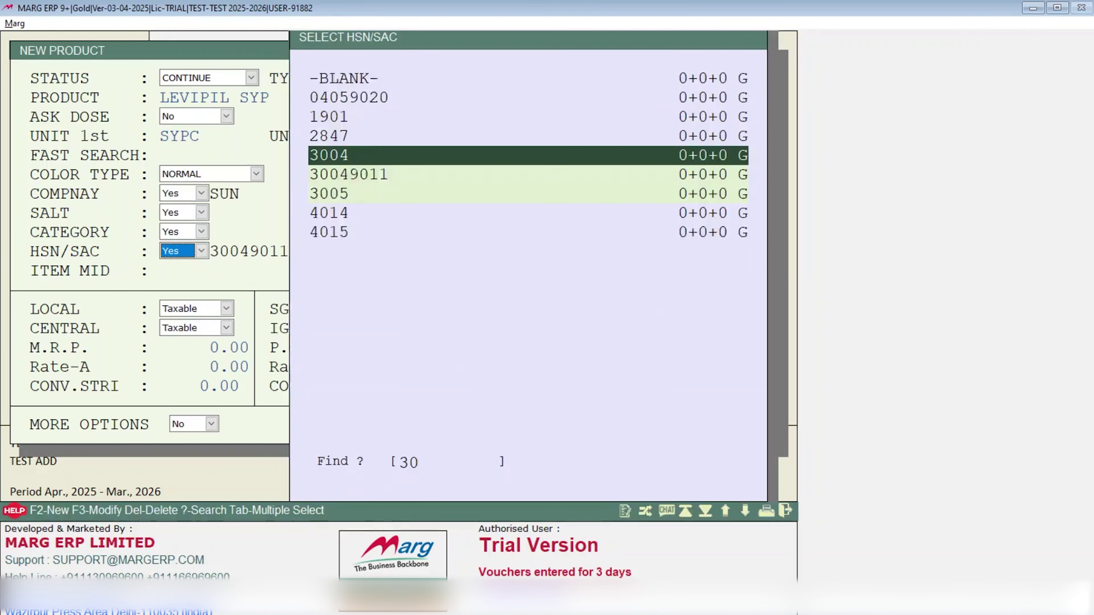
key("Return")
key("Return")
key("Return")
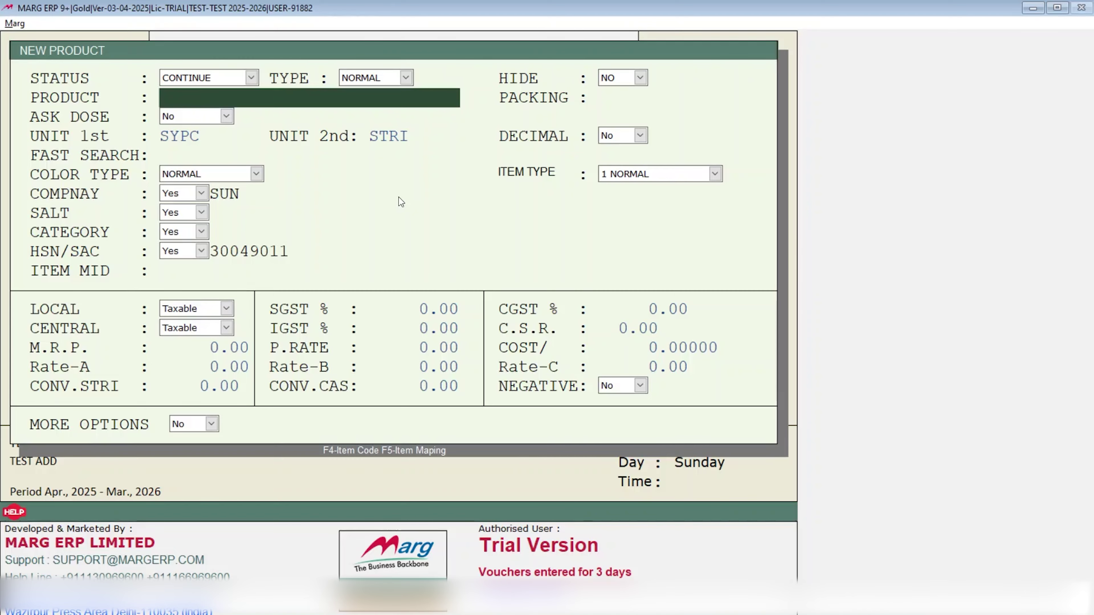
key("Escape")
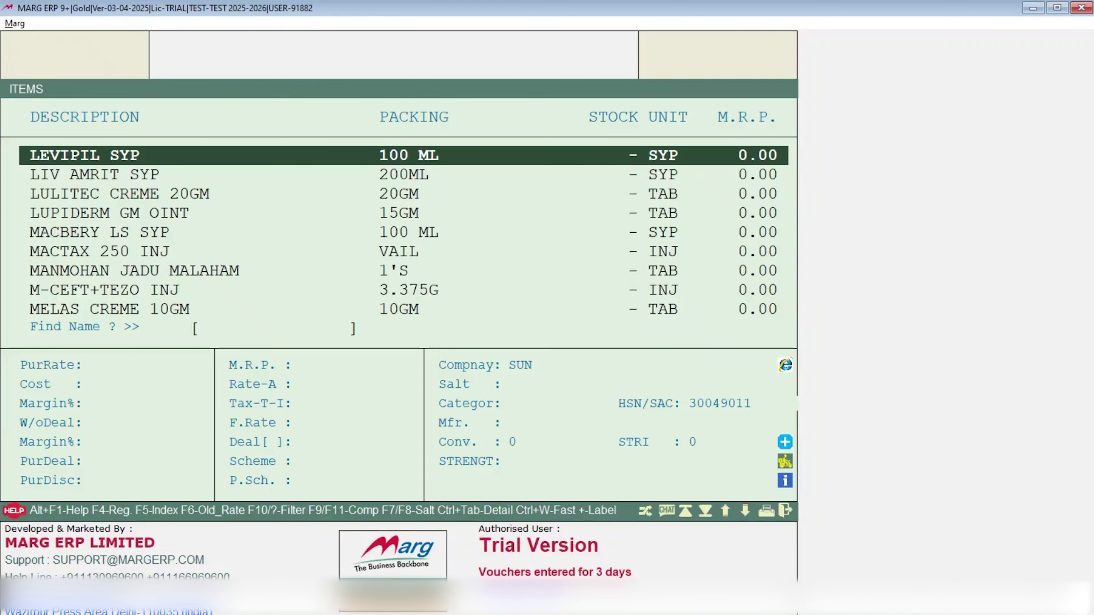
Compare the DashX product rows with the Marg item list by looking up RHUE OIL and MACBERY LS SYP.
key("alt+Tab")
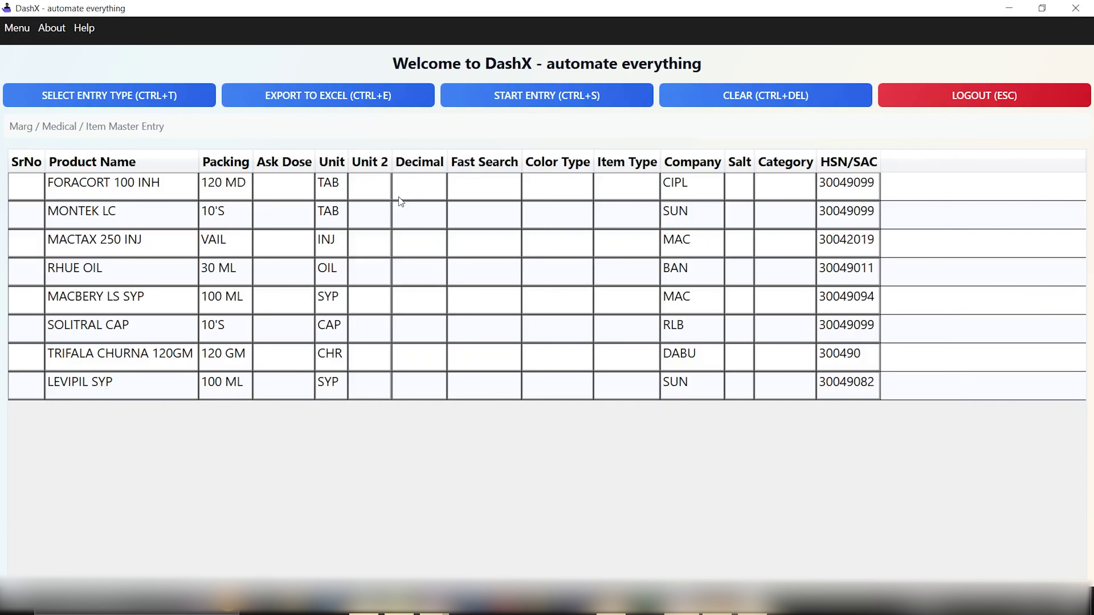
key("ctrl+s")
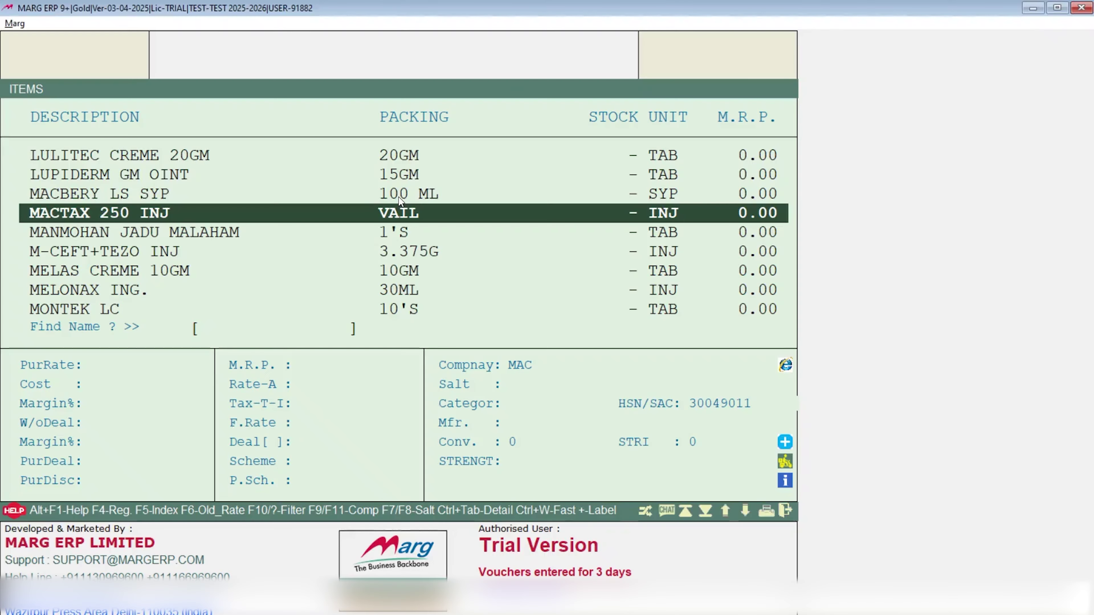
type("RHUE OIL")
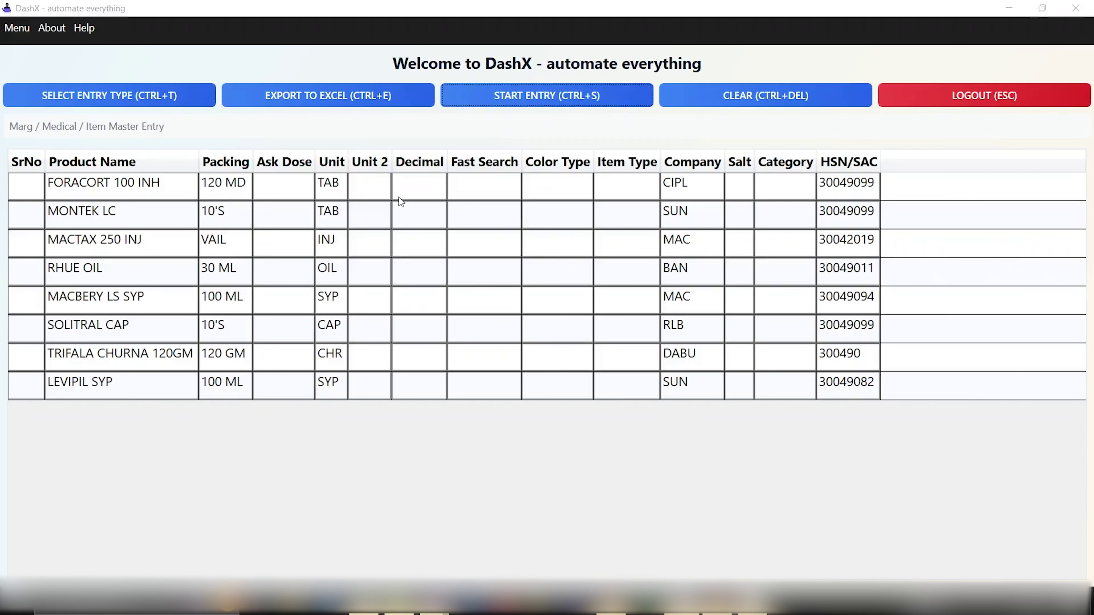
type("MA")
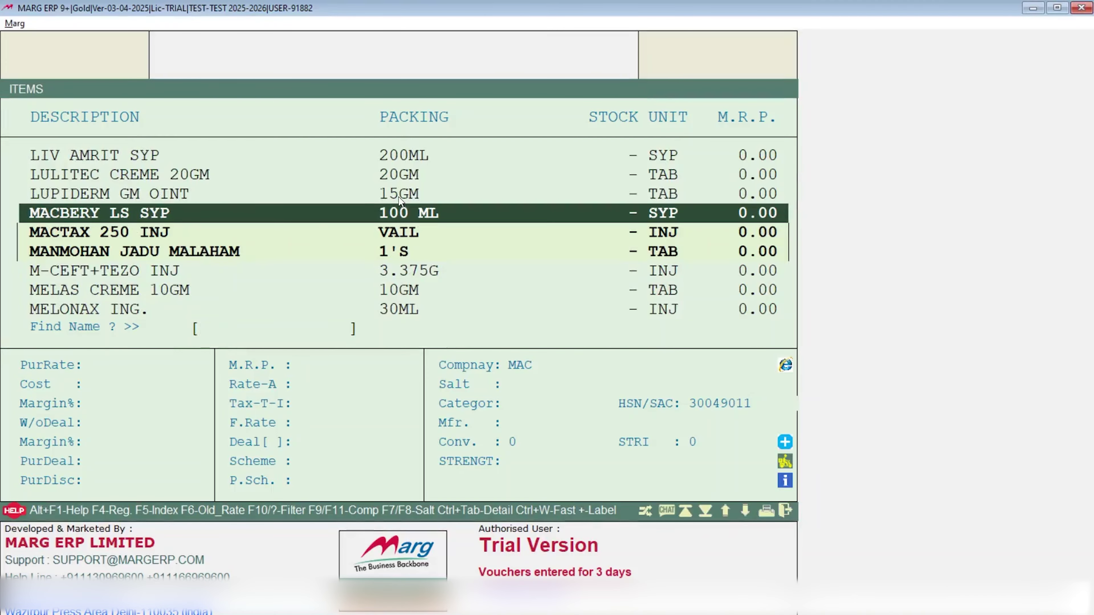
Look up SOLITRAL CAP, TRIFALA CHURNA 120GM and LEVIPIL SYP in the Marg item list and compare them with the DashX rows.
type("SOLI")
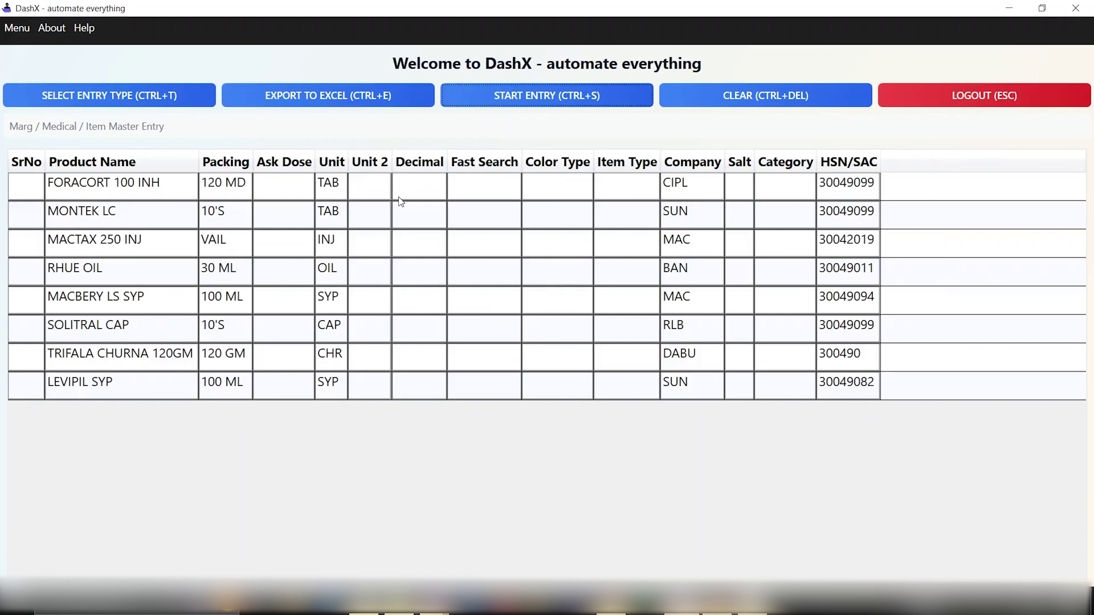
type("TRI")
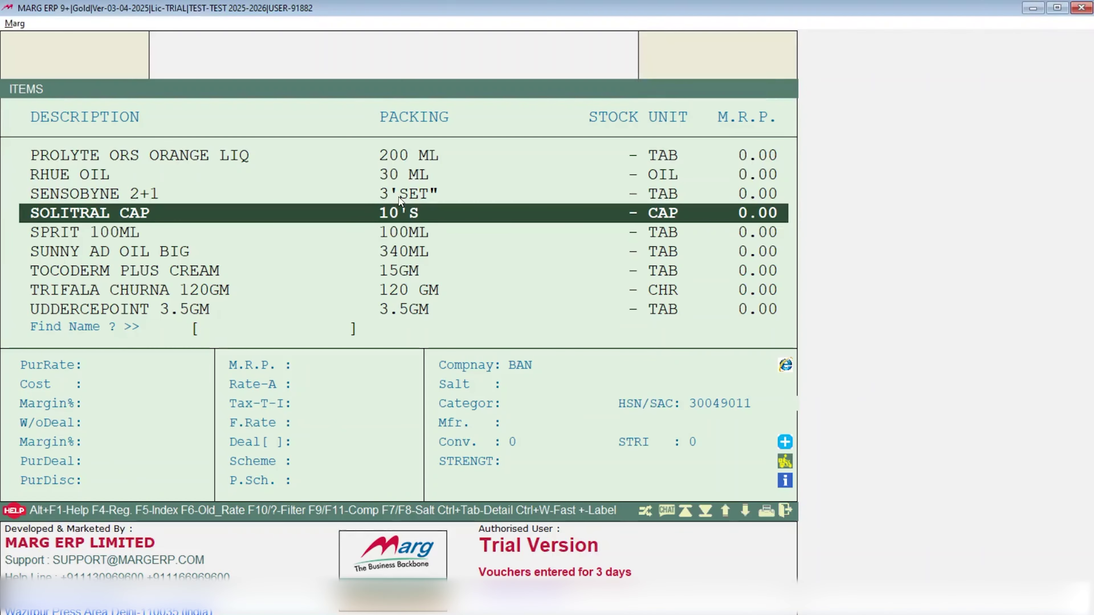
type("TRIU")
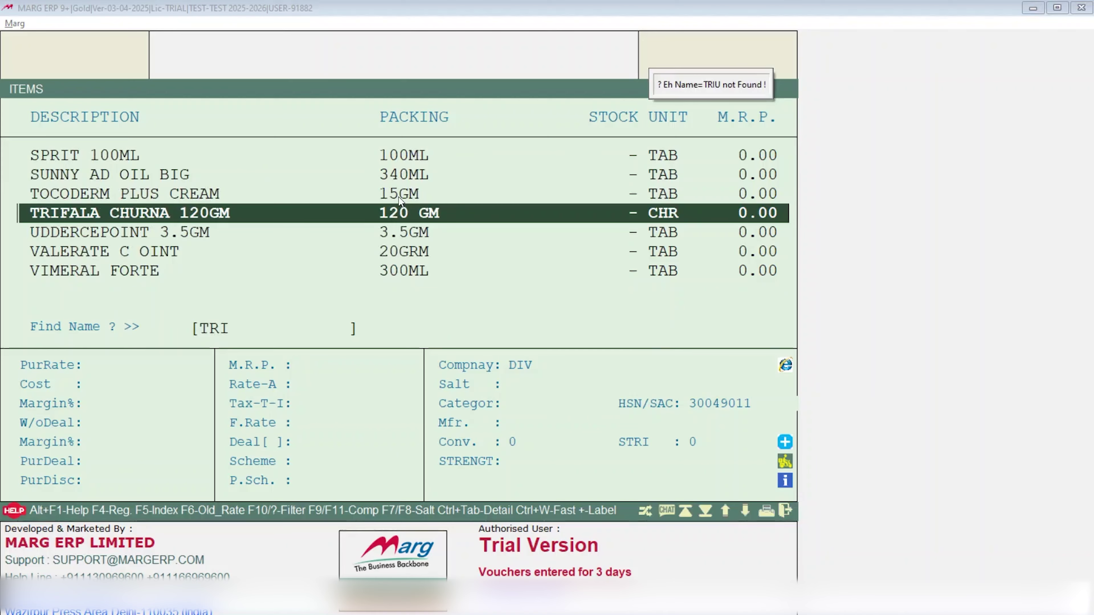
key("alt+Tab")
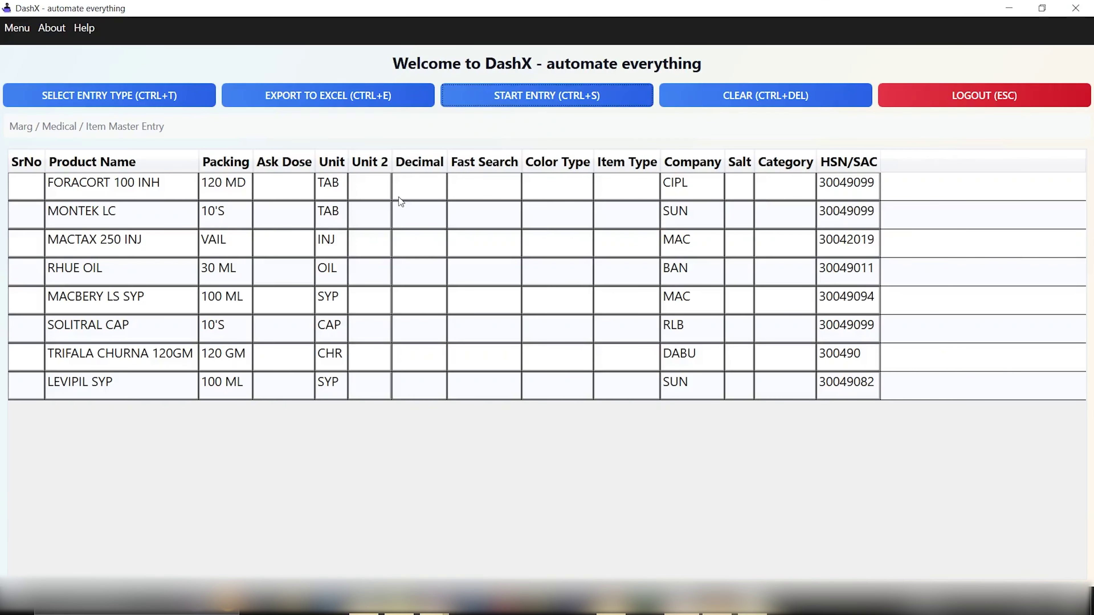
key("alt+Tab")
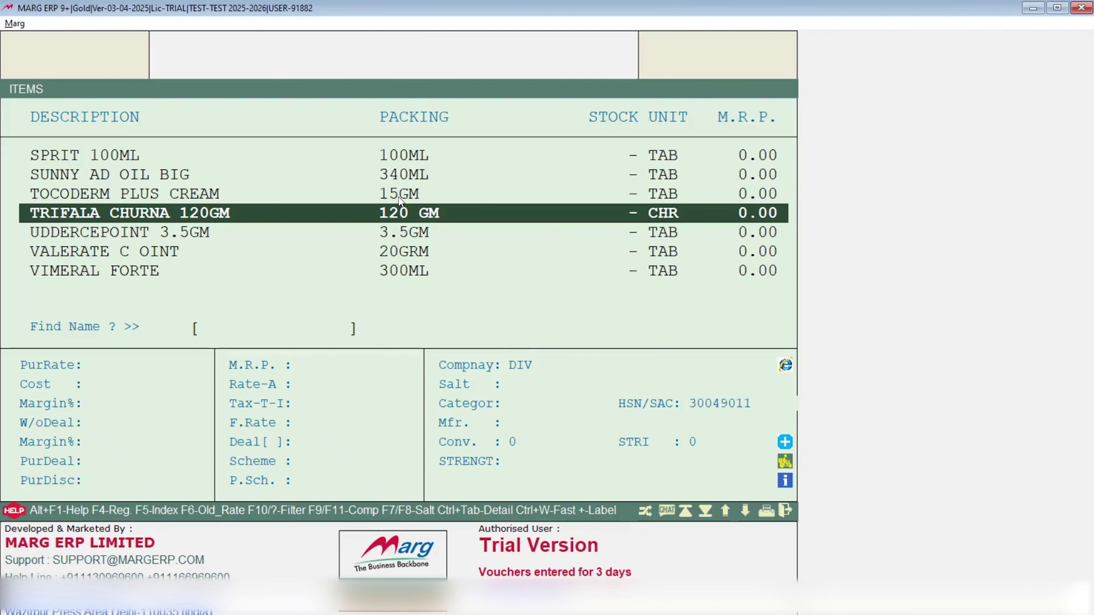
type("LEVU")
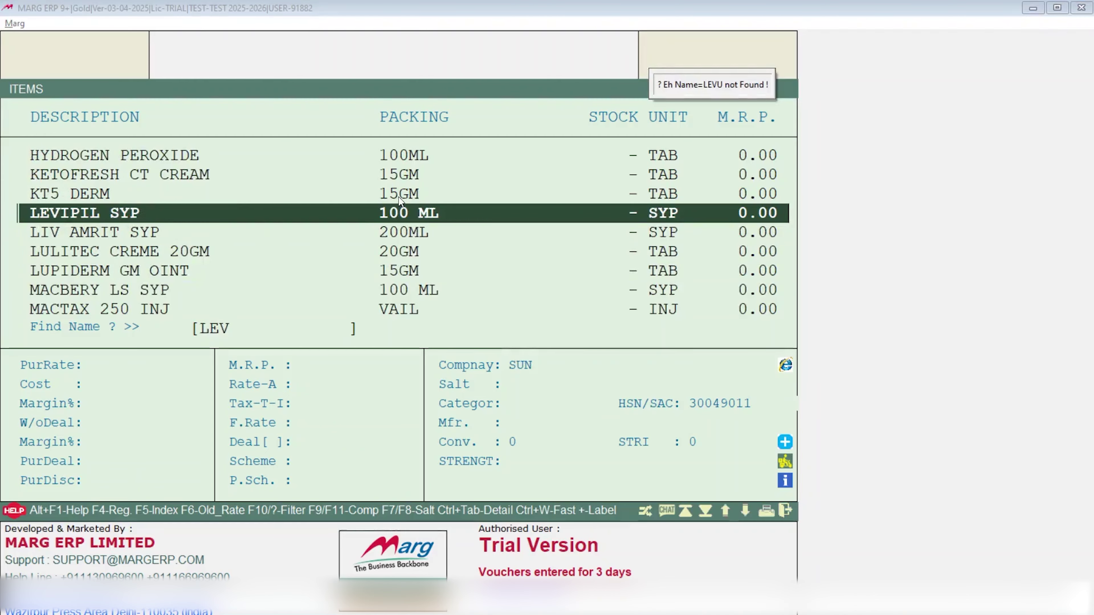
key("alt+Tab")
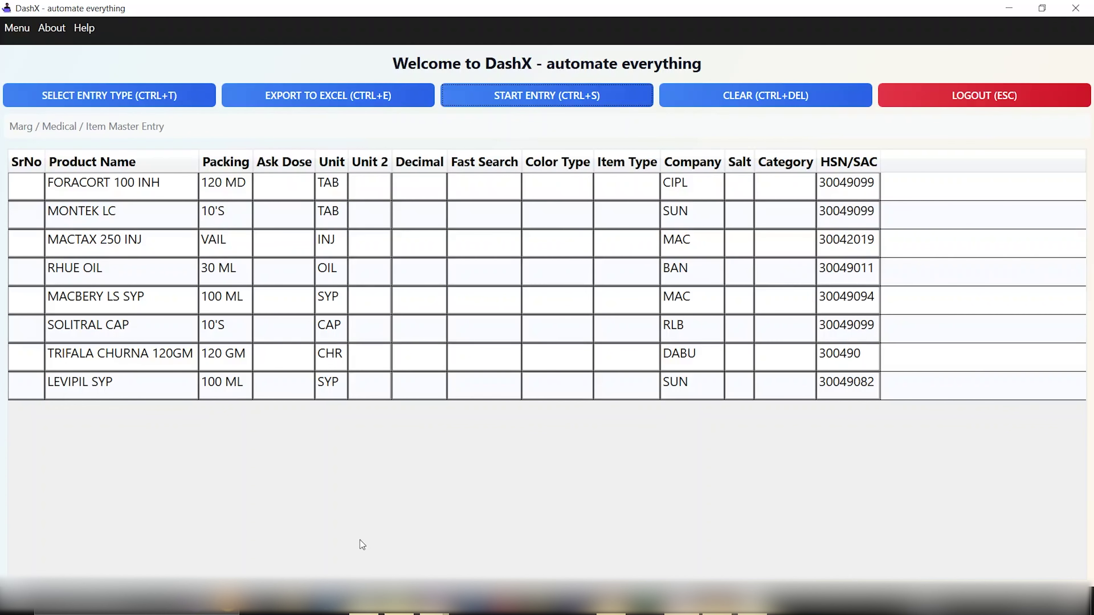
Review the setup tips in Notepad and bring up the first page of the invoice PDF in Microsoft Edge.
left_click(359, 603)
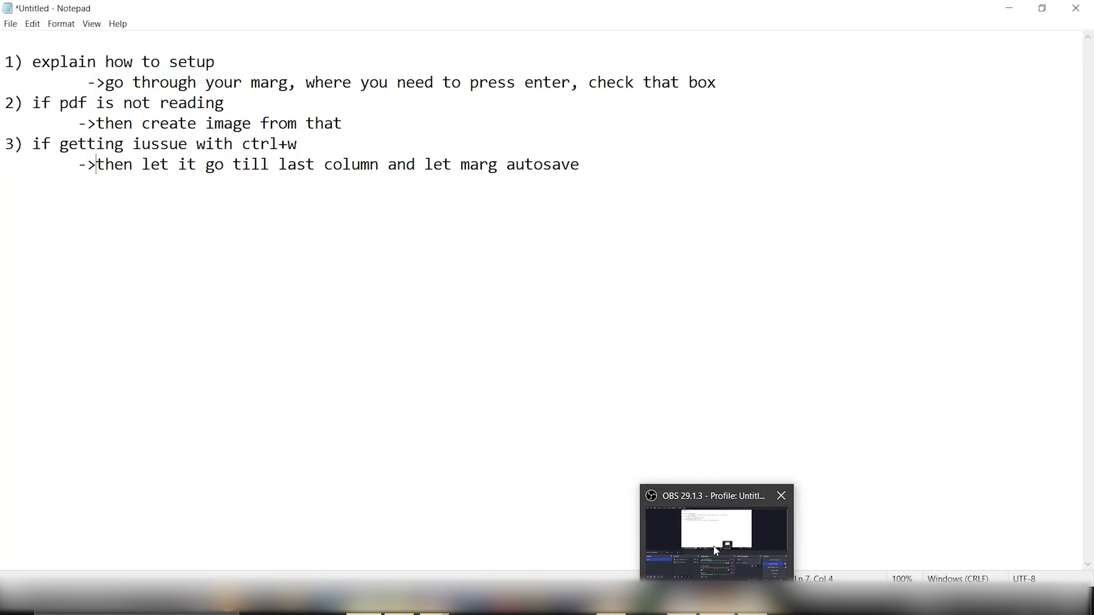
left_click(713, 545)
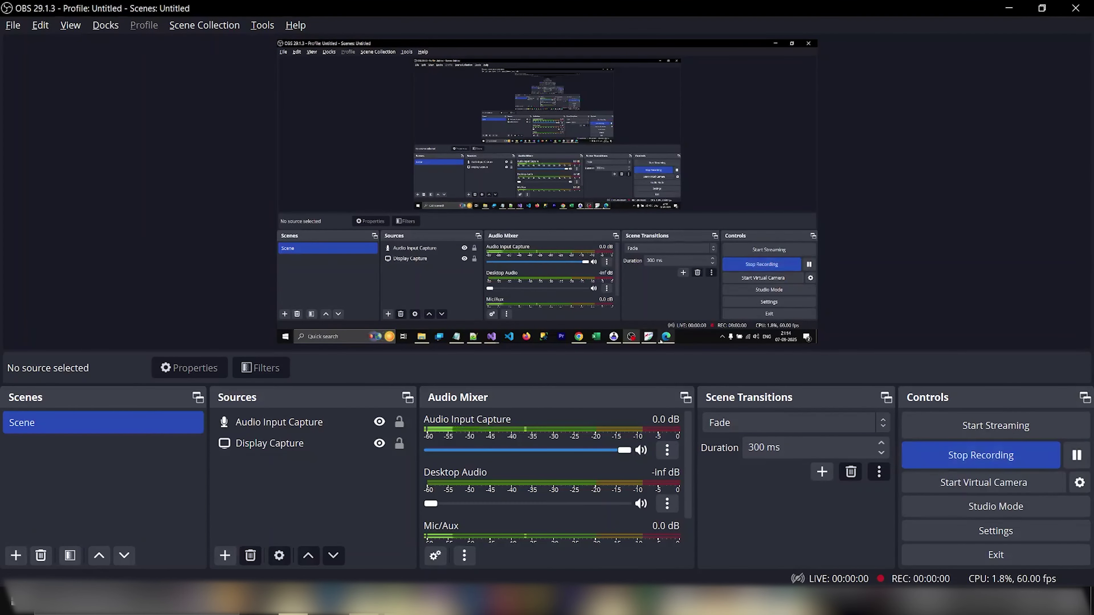
left_click(788, 606)
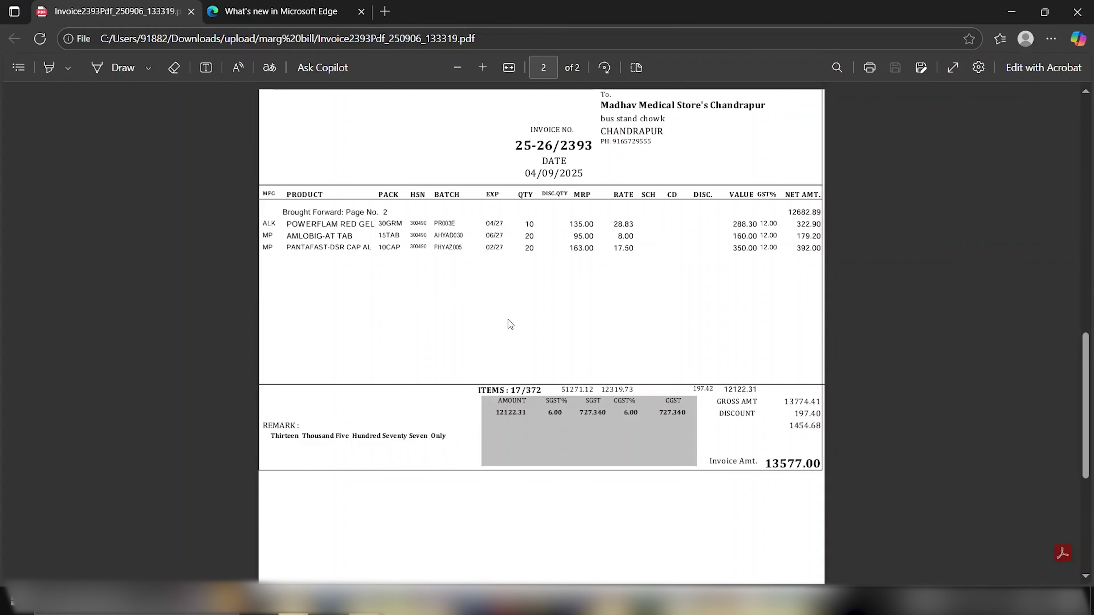
scroll(446, 285, "up", 10)
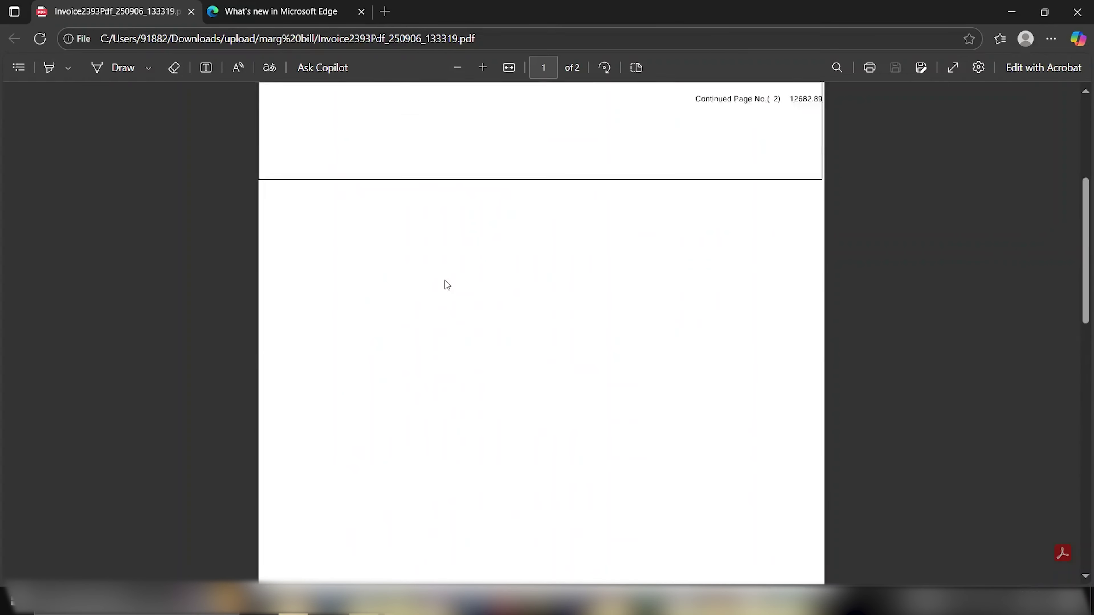
scroll(447, 284, "up", 5)
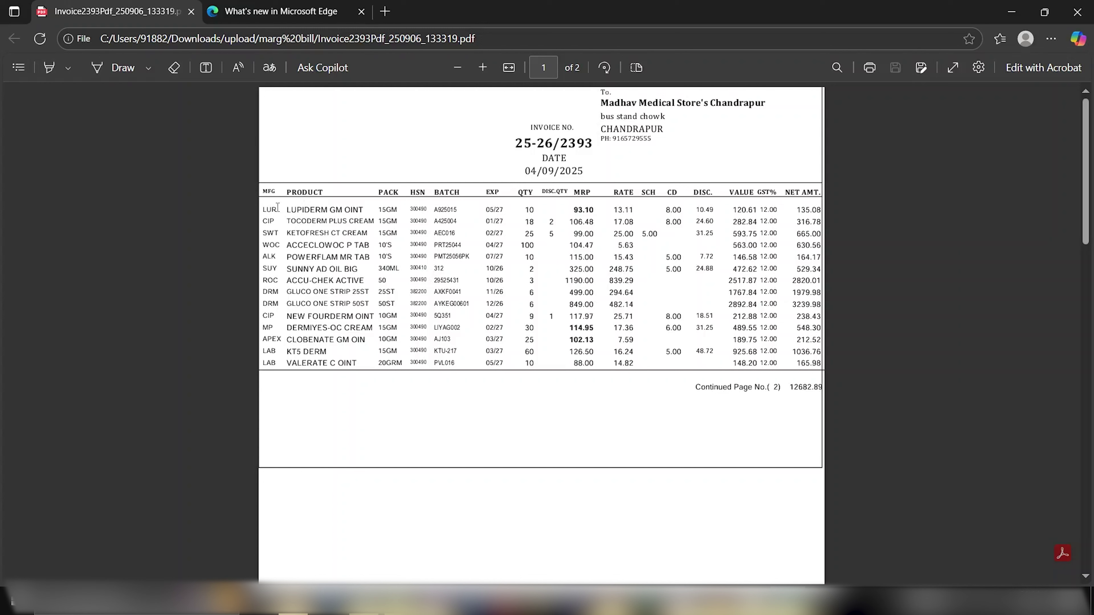
Select the product lines on the invoice's first page to check whether the PDF text is selectable.
left_click_drag(278, 207, 460, 364)
right_click(460, 363)
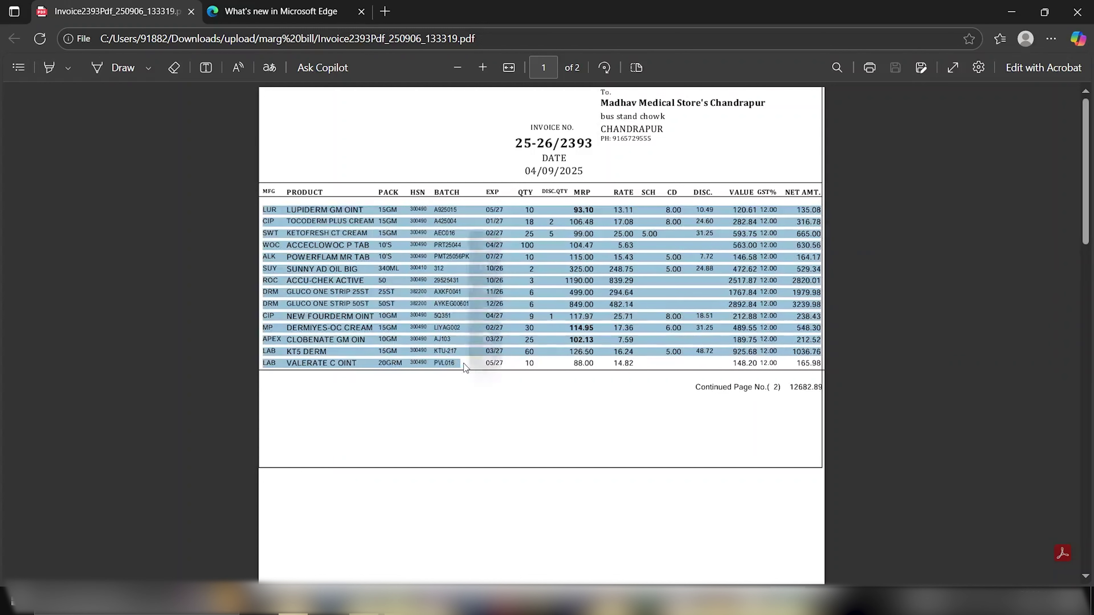
left_click(655, 365)
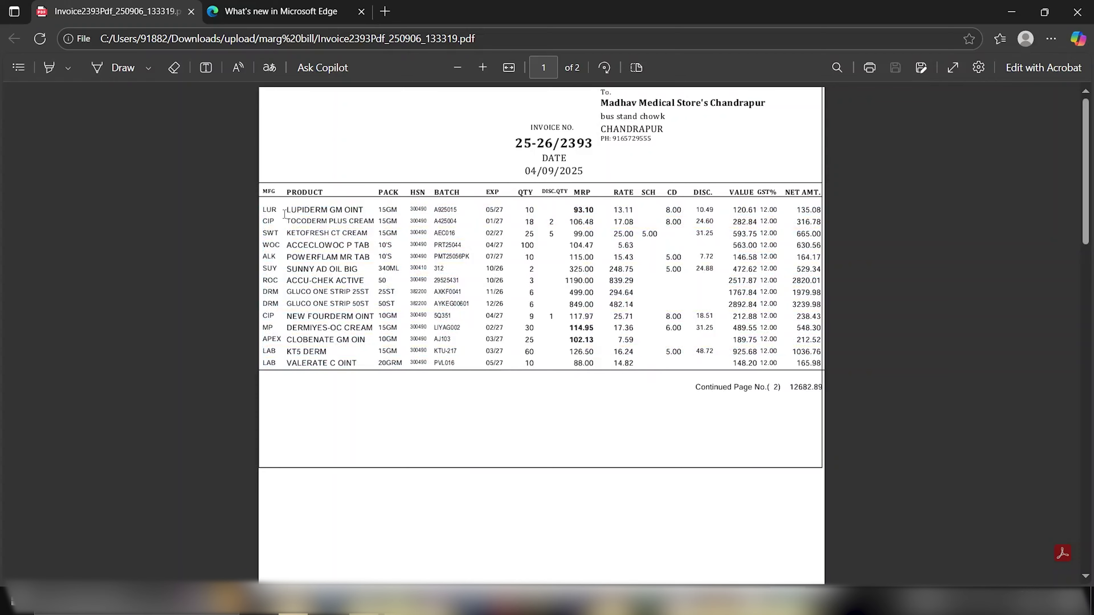
left_click_drag(286, 210, 491, 379)
scroll(509, 411, "down", 15)
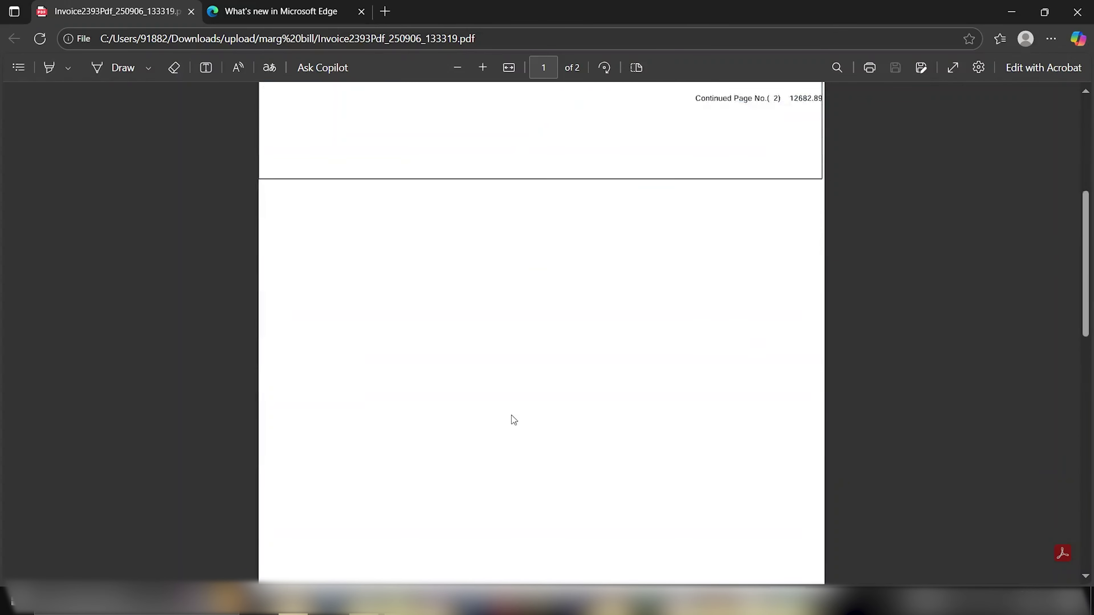
Return to the invoice's first page and open the Snipping Tool over it.
scroll(488, 346, "up", 15)
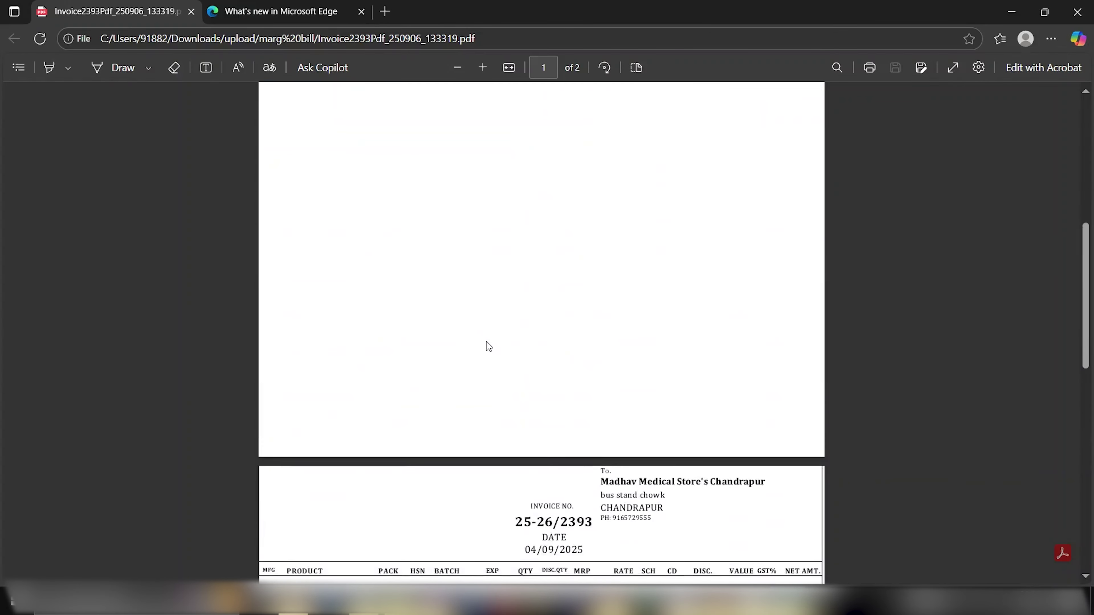
left_click(587, 424)
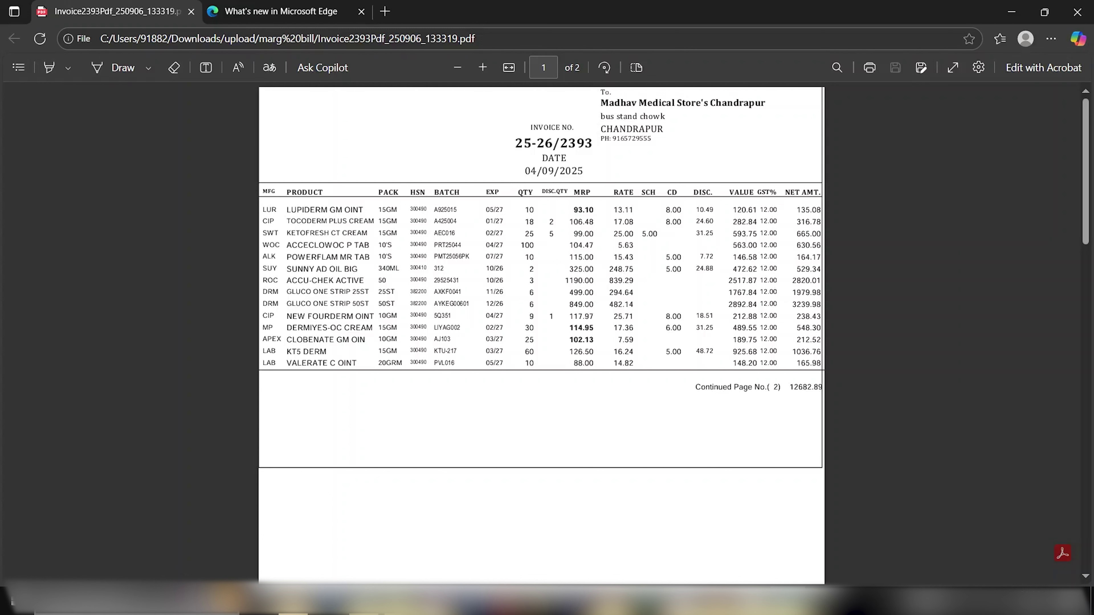
left_click(133, 610)
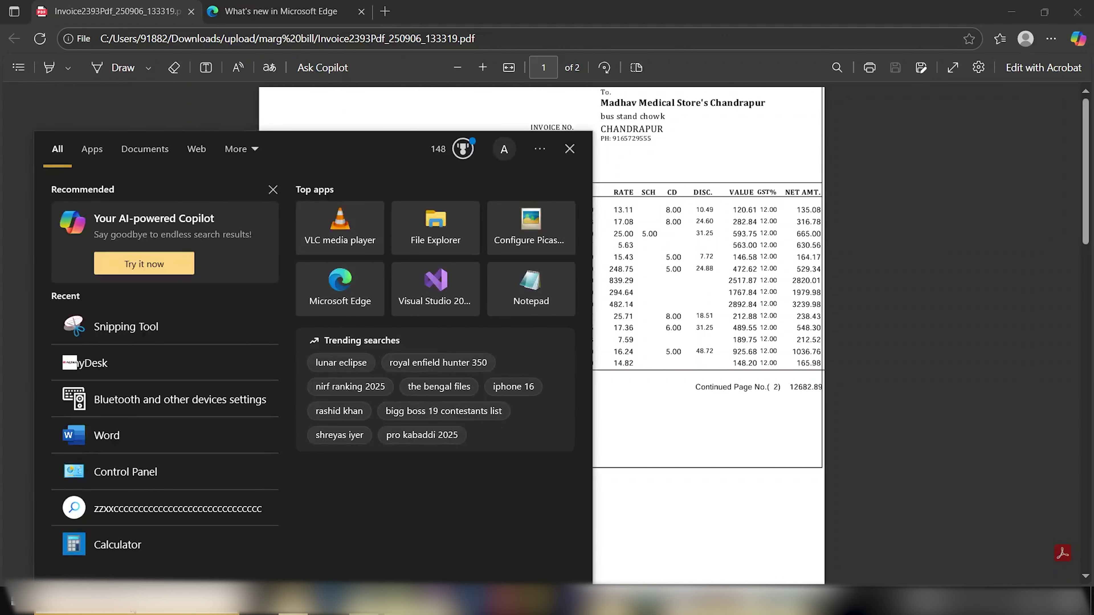
type("SNI")
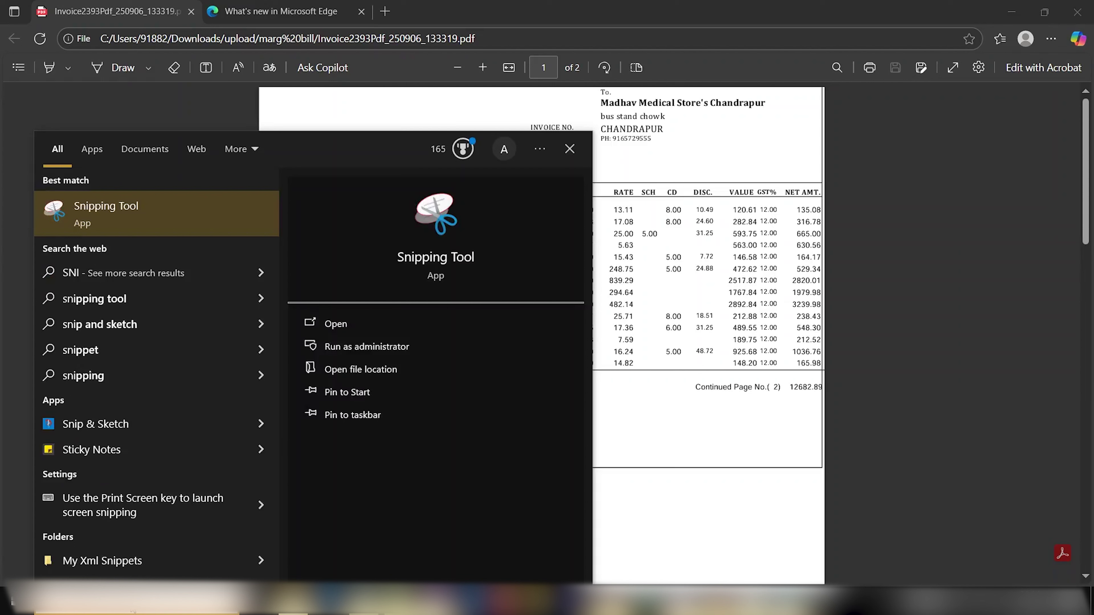
type("P")
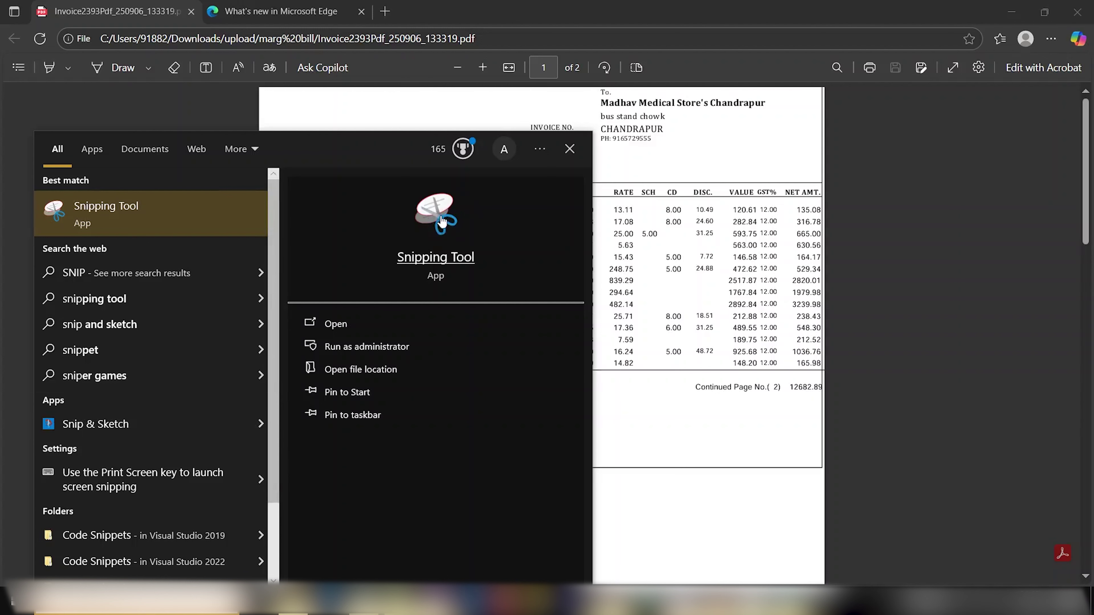
left_click(108, 209)
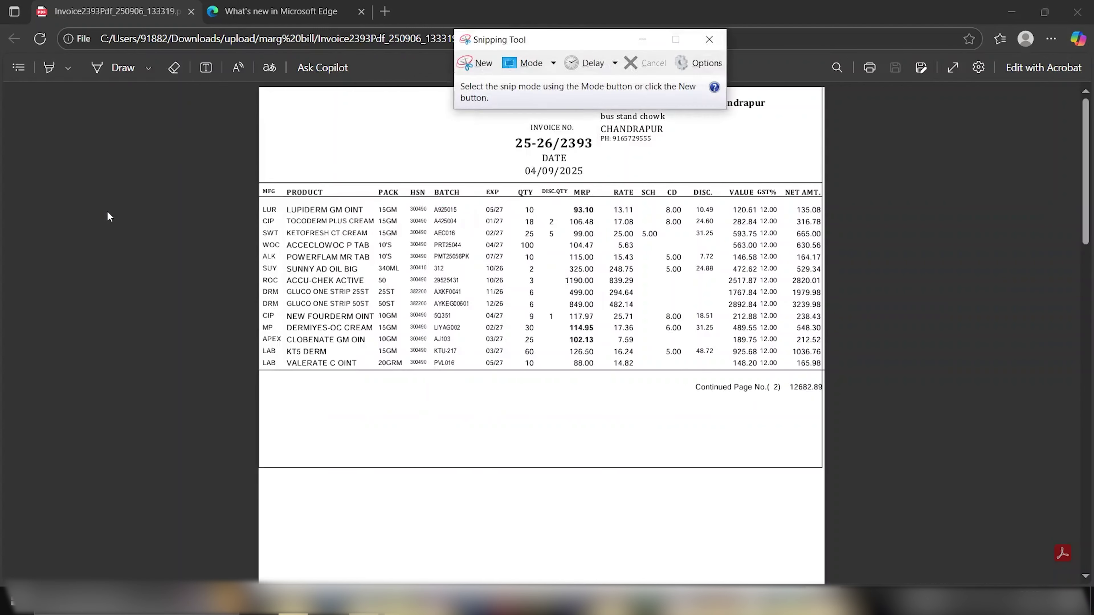
Capture a snip of the full product table on the invoice's first page, from the header row through VALERATE C OINT.
left_click_drag(564, 40, 138, 93)
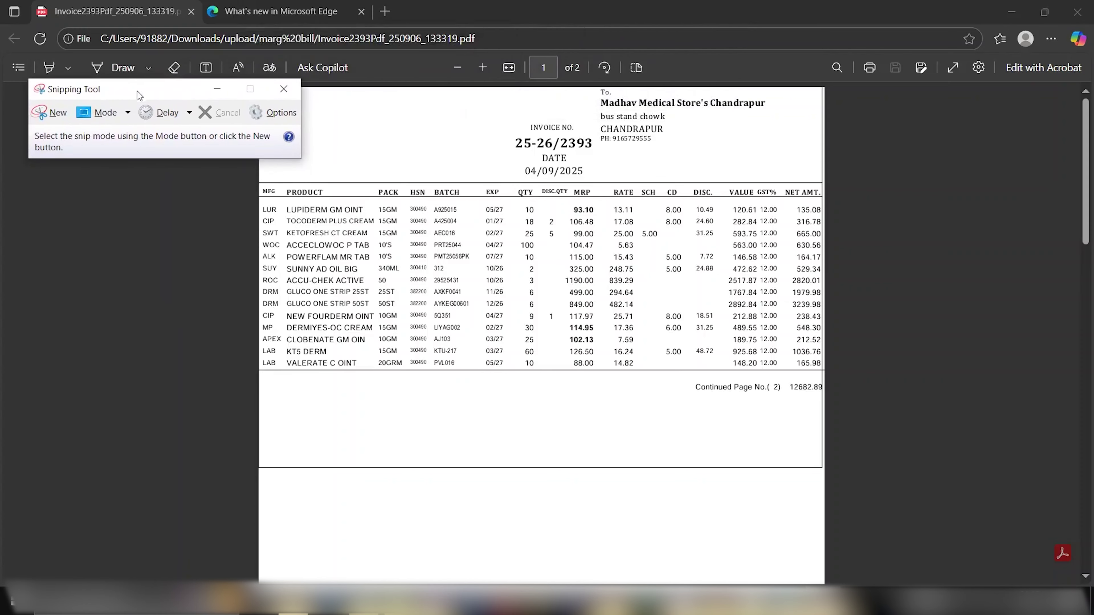
left_click(53, 114)
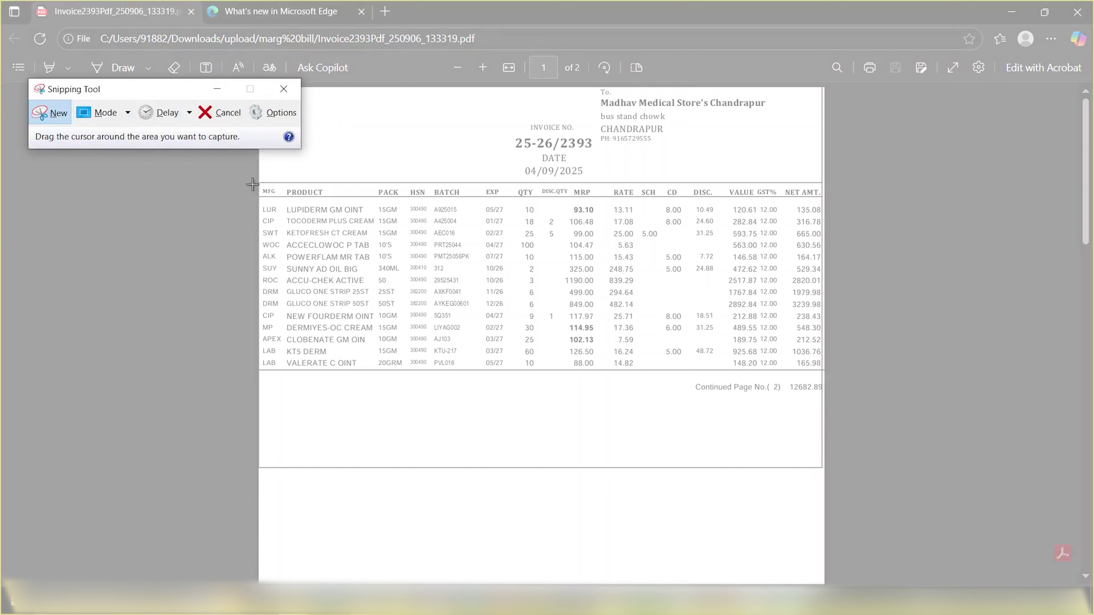
left_click_drag(256, 178, 825, 374)
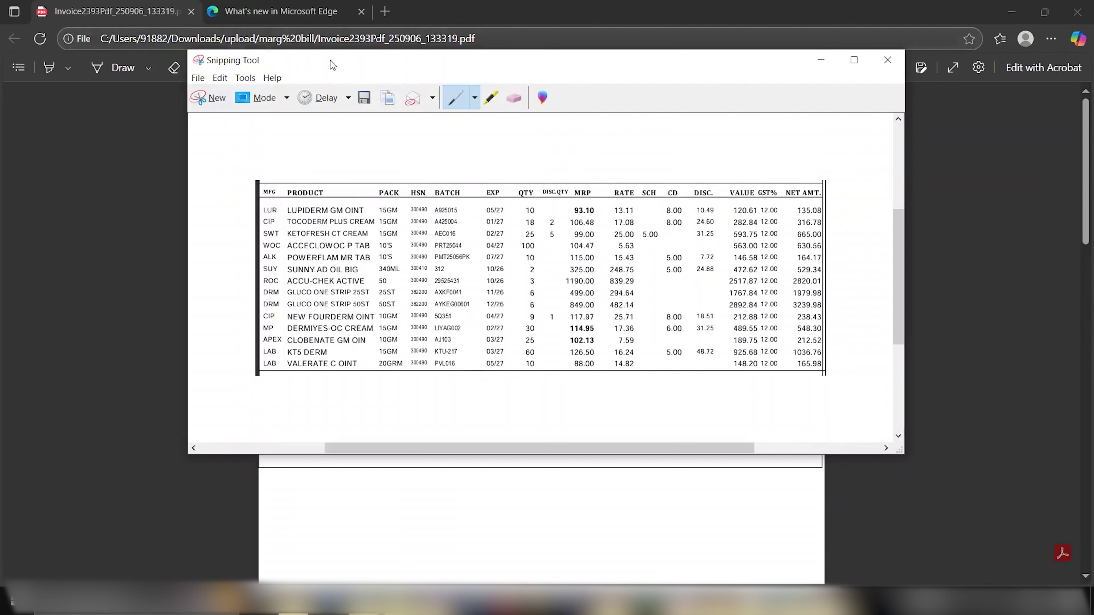
Save the first-page snip as a PNG named BILL1 in the Downloads folder and close the Snipping Tool.
left_click(364, 103)
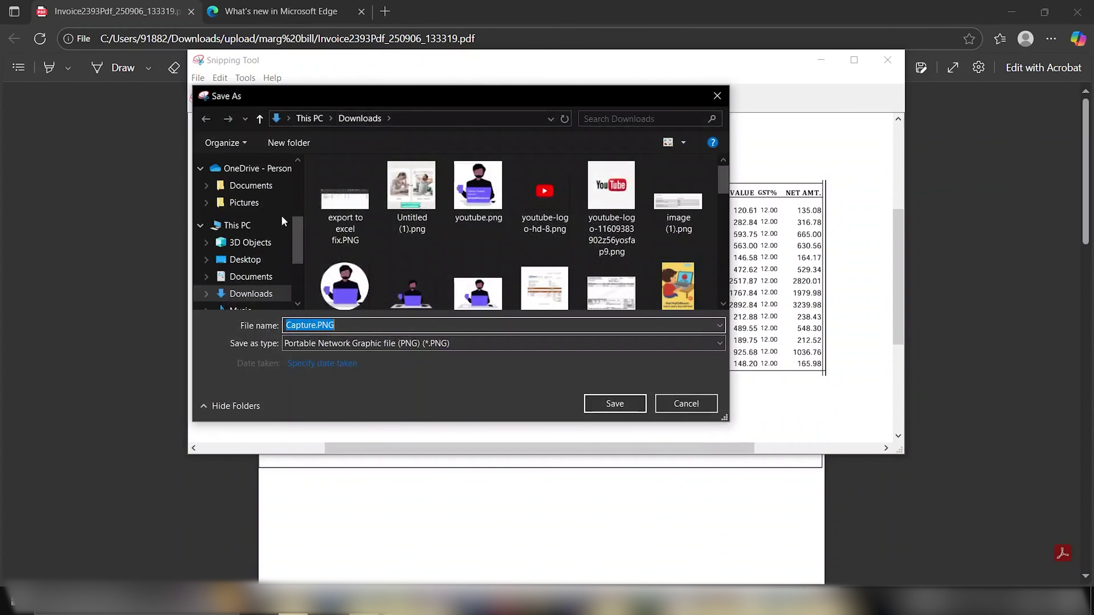
left_click(313, 325)
key("BackSpace")
key("BackSpace")
key("BackSpace")
key("BackSpace")
key("BackSpace")
key("BackSpace")
key("BackSpace")
type("BILL1")
key("Return")
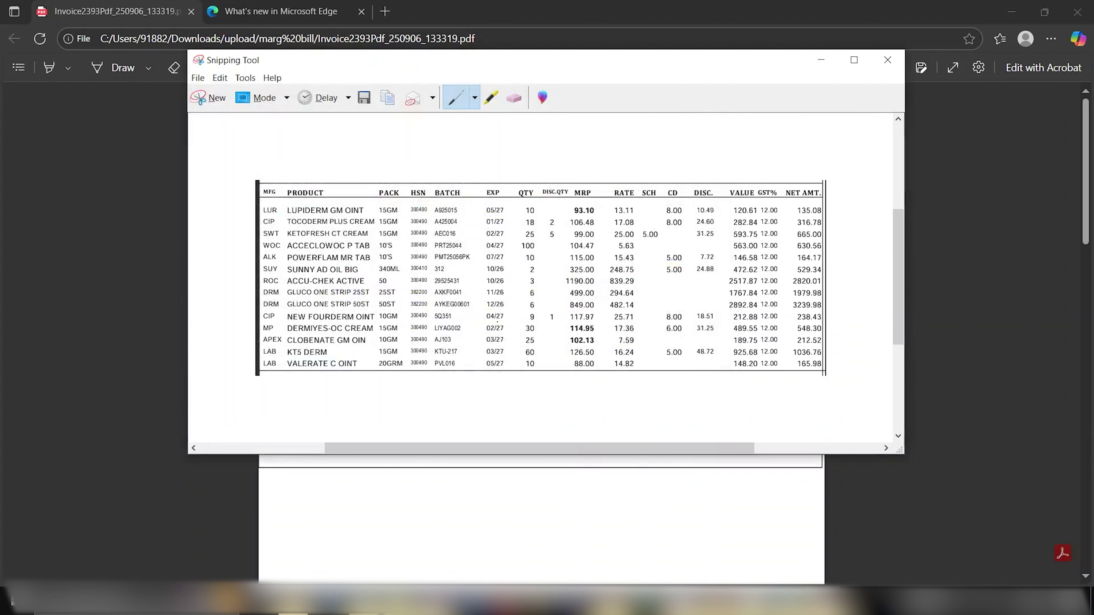
left_click(888, 60)
Bring up the product table on the invoice's second page and reopen the Snipping Tool.
scroll(494, 331, "down", 5)
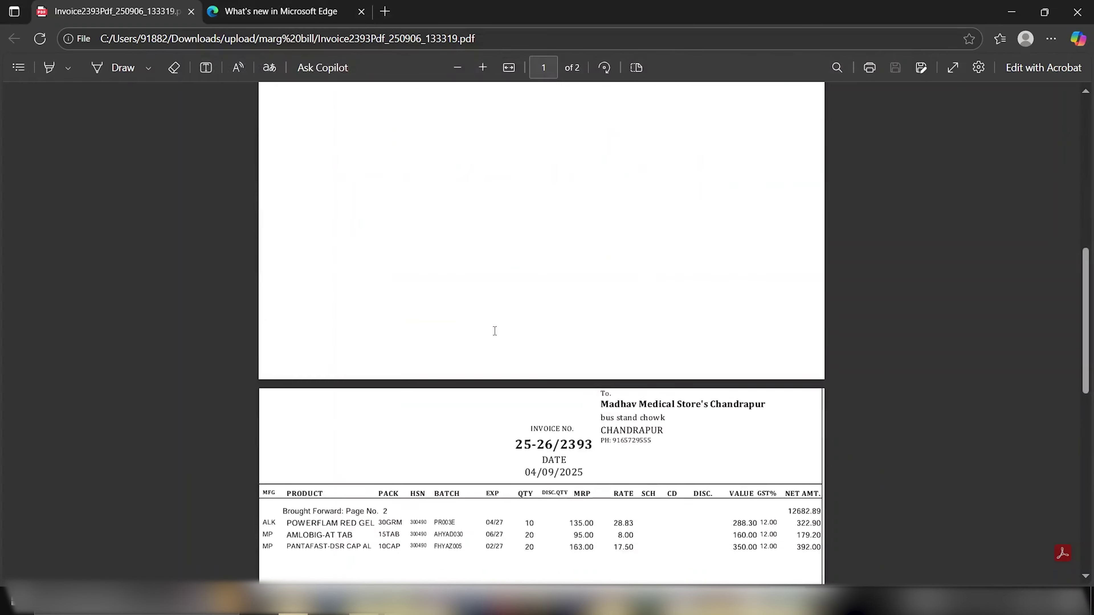
scroll(494, 331, "down", 5)
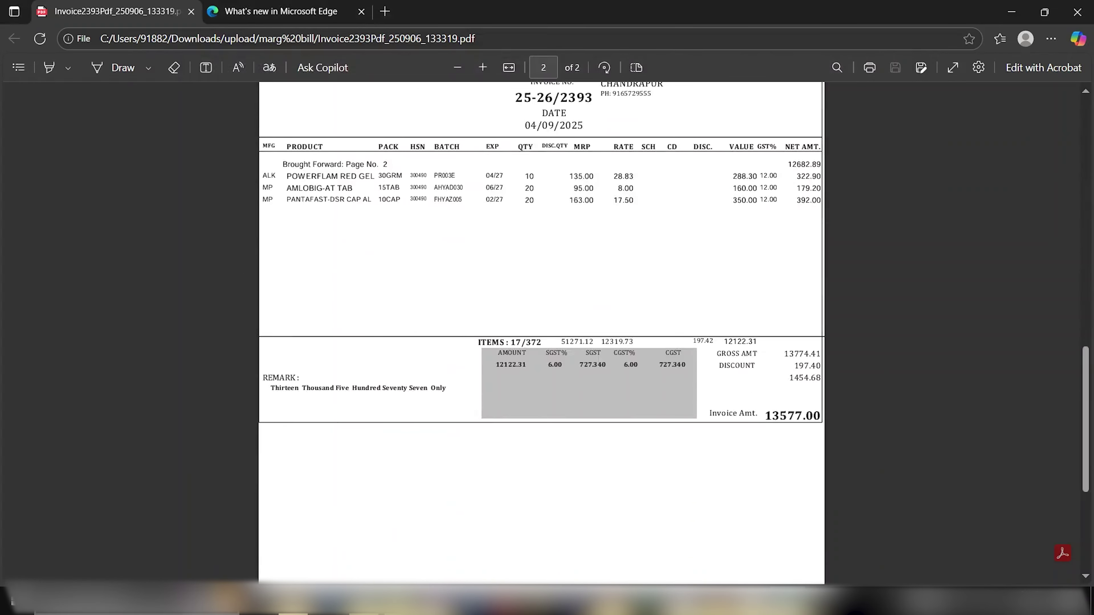
left_click(145, 603)
type("sni")
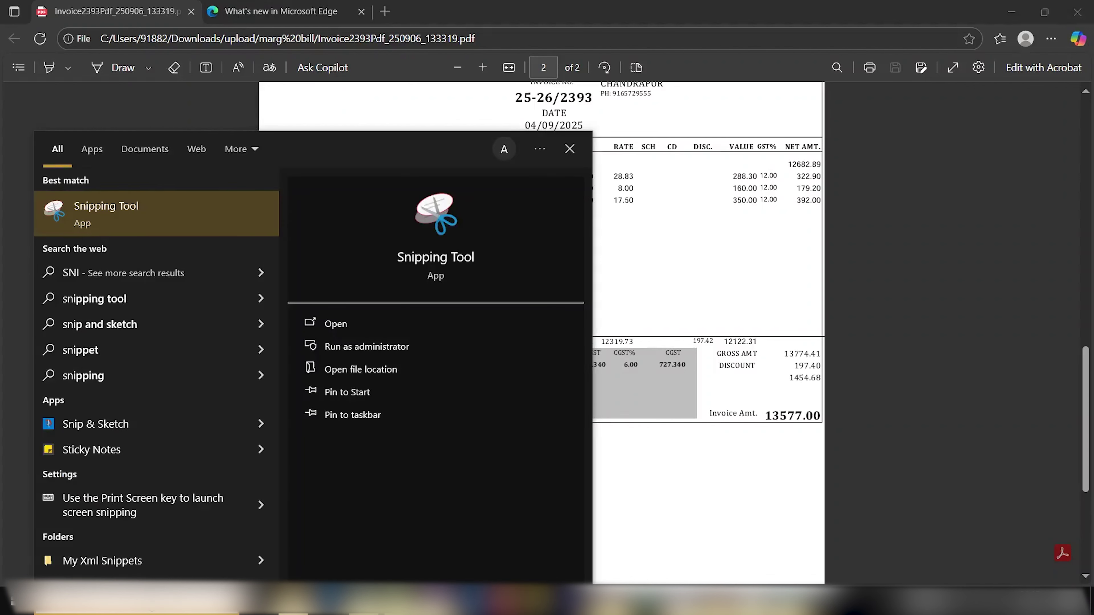
key("Return")
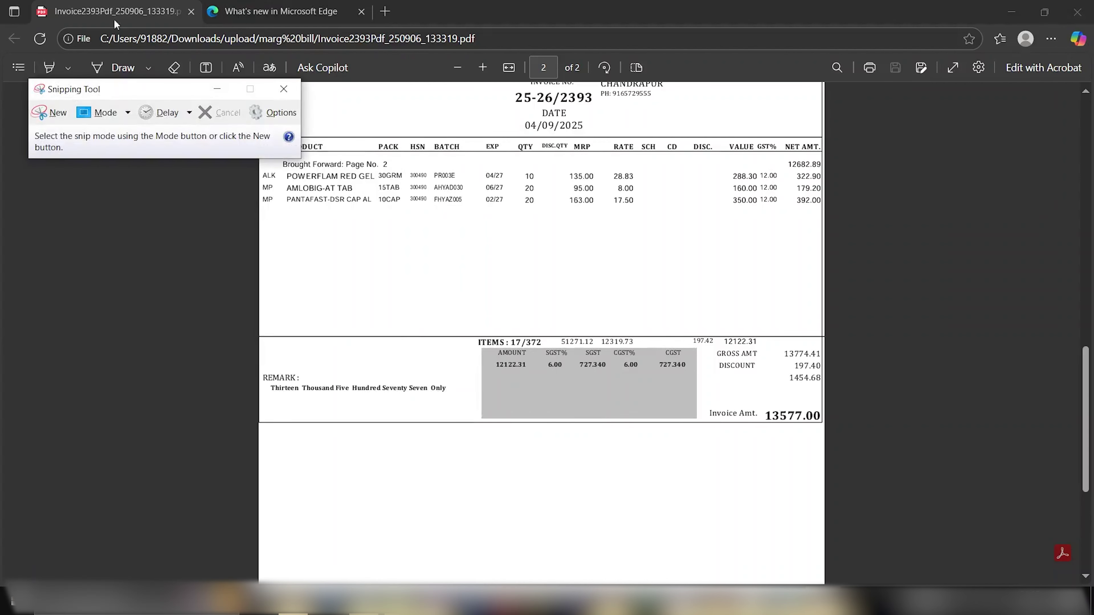
Capture a snip of the second page's product table, covering the header and its three product rows, and close the snip window.
left_click_drag(171, 91, 144, 348)
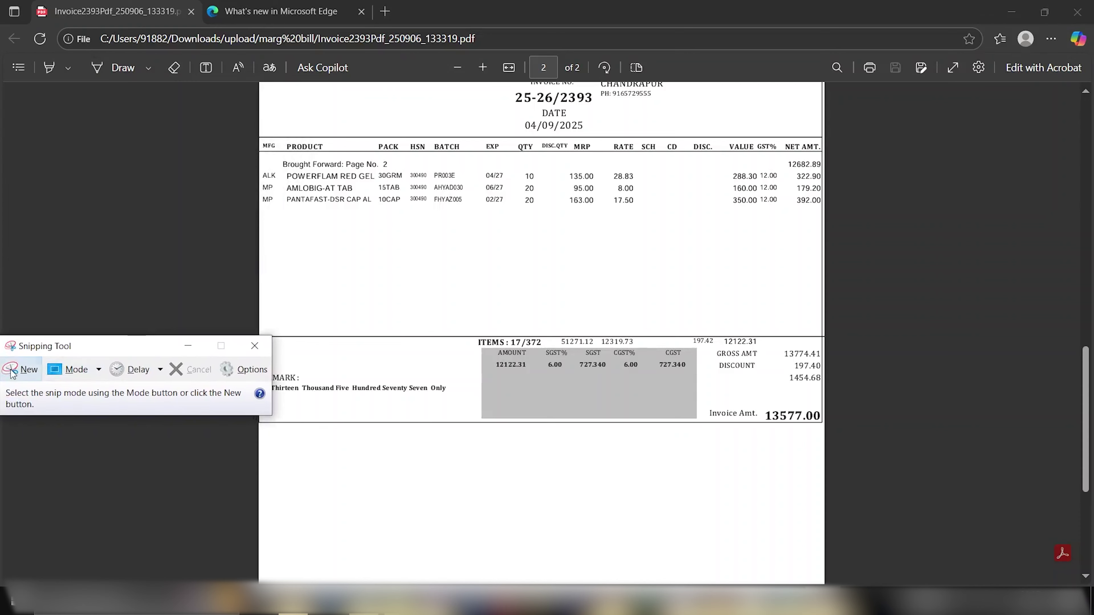
left_click(22, 370)
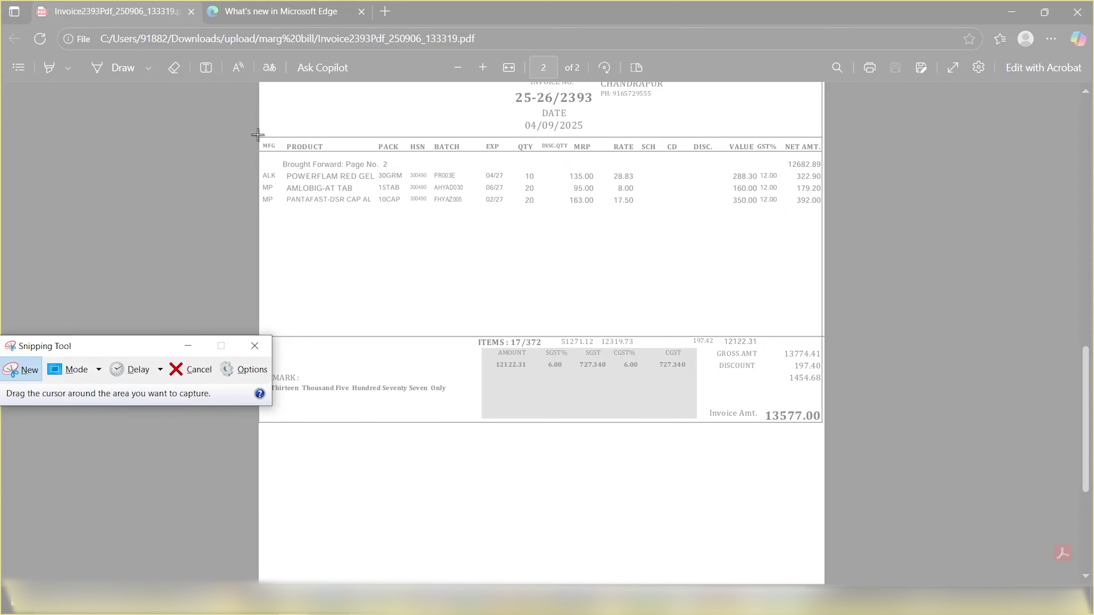
left_click_drag(259, 135, 834, 254)
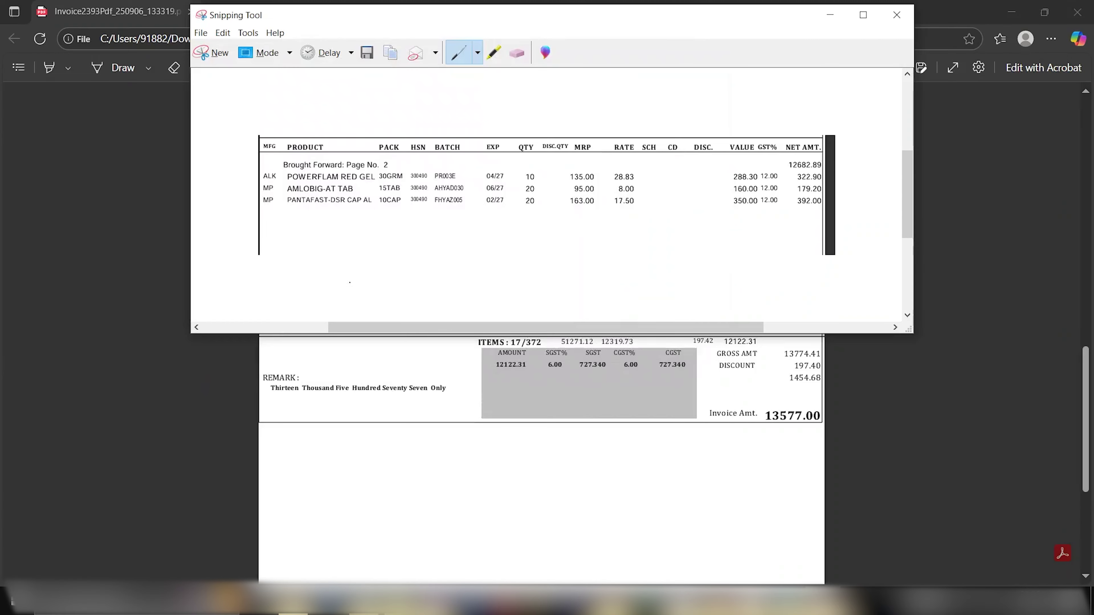
left_click(895, 14)
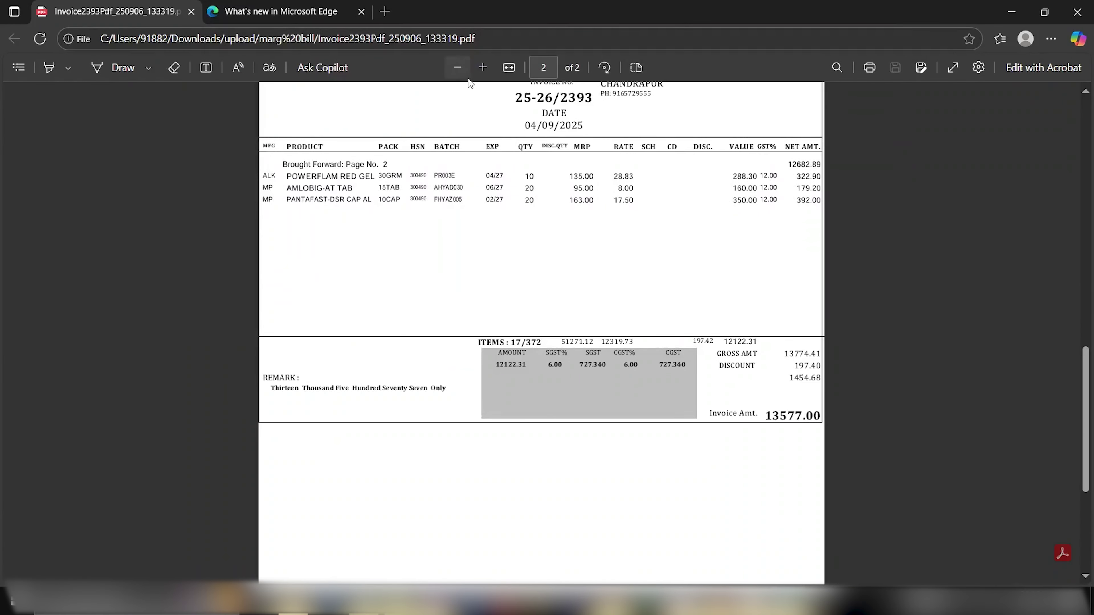